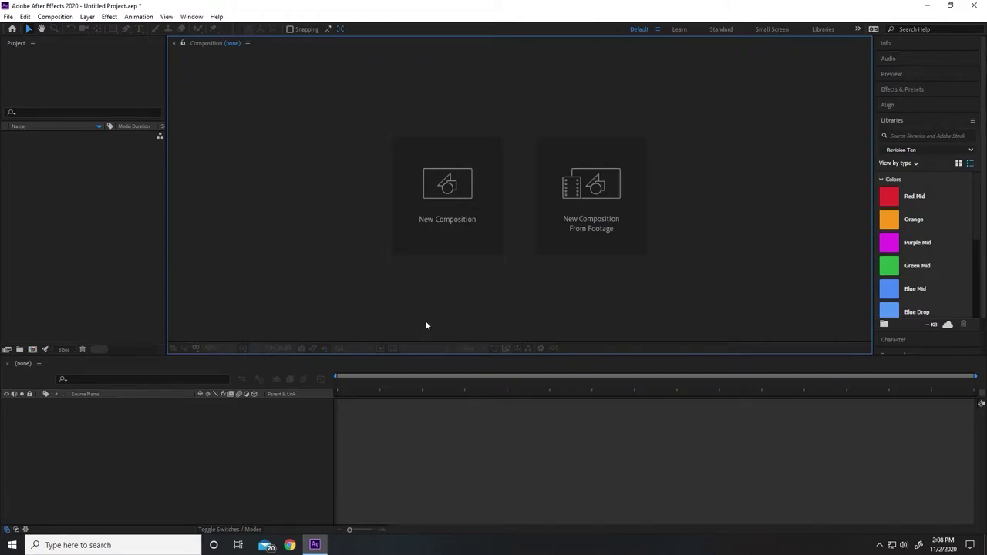
Step: Create a 500×500, 59.94 fps, 10-second composition named 'Among Us Orange'
{"action": "left_click", "coordinate": [448, 201]}
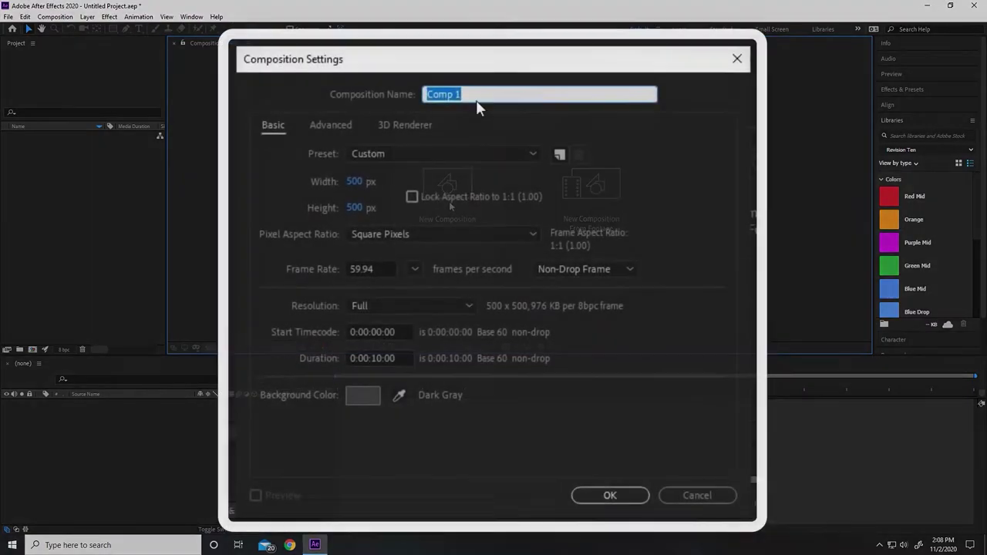
{"action": "type", "text": "Among "}
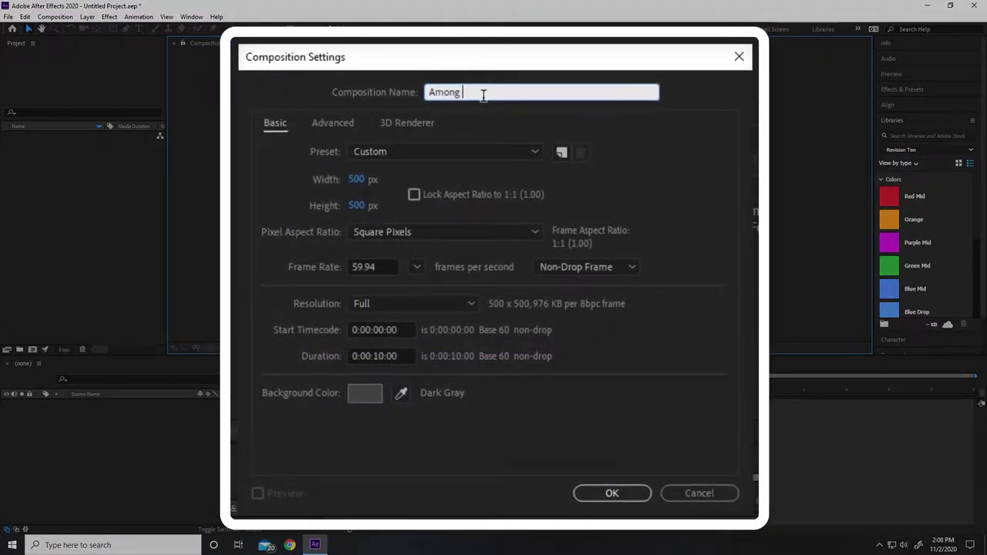
{"action": "type", "text": "Us Orange"}
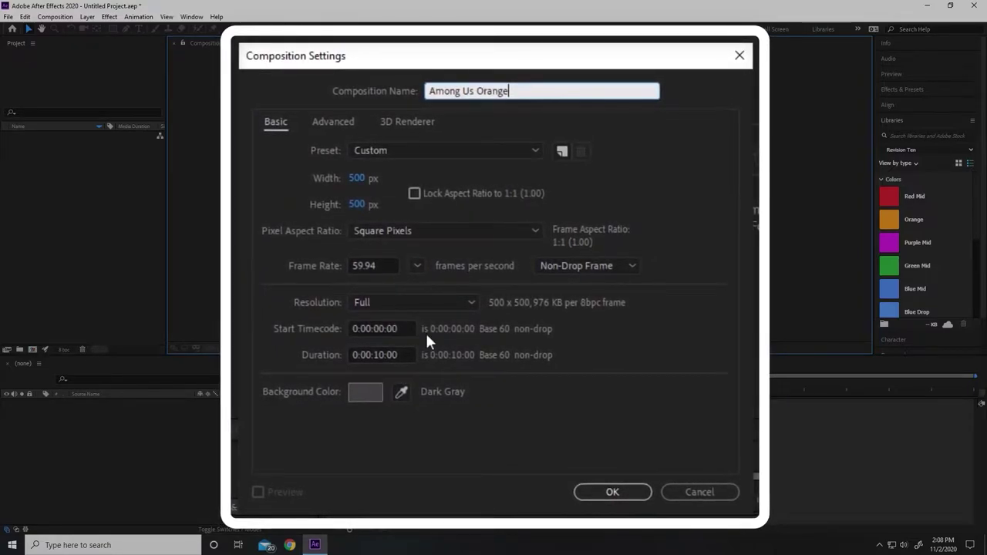
{"action": "left_click", "coordinate": [625, 492]}
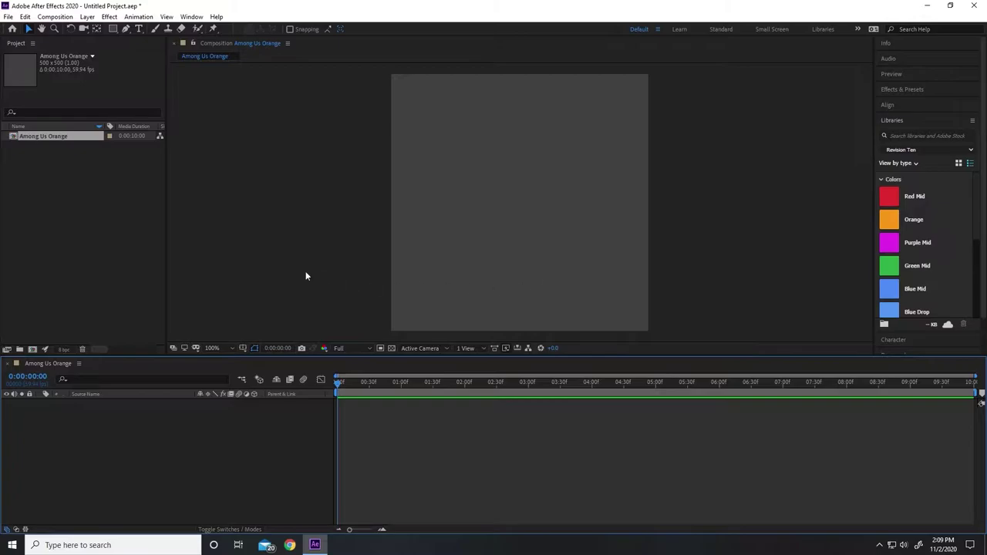
Step: Import 'Among Us Character Outline.png' and add it to the composition as a layer
{"action": "left_click", "coordinate": [71, 216]}
{"action": "double_click", "coordinate": [70, 215]}
{"action": "left_click", "coordinate": [285, 164]}
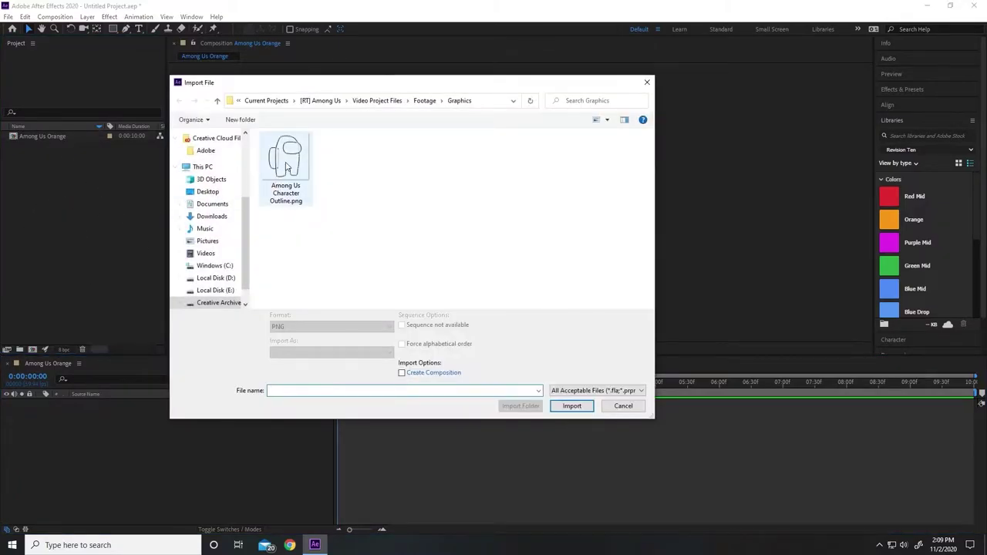
{"action": "left_click", "coordinate": [572, 401]}
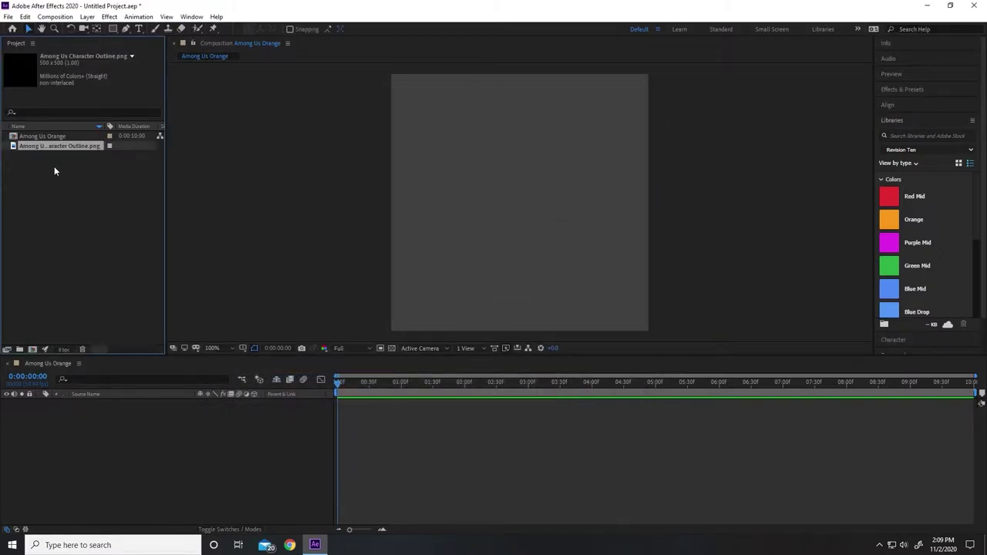
{"action": "left_click_drag", "start_coordinate": [50, 146], "coordinate": [161, 429]}
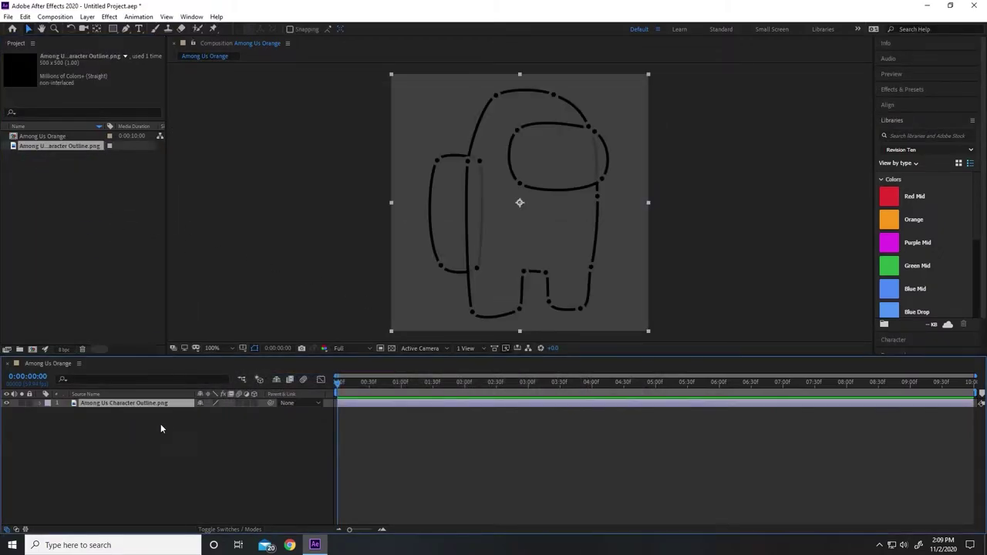
Step: Lower the outline layer's opacity to 33%
{"action": "key", "text": "t"}
{"action": "left_click", "coordinate": [203, 412]}
{"action": "type", "text": "33"}
{"action": "key", "text": "Return"}
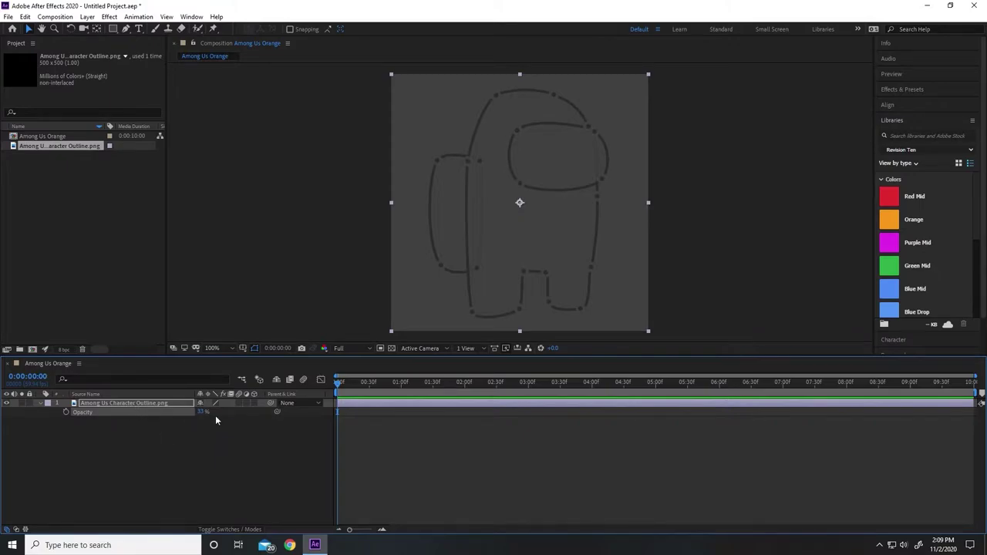
{"action": "left_click", "coordinate": [40, 403]}
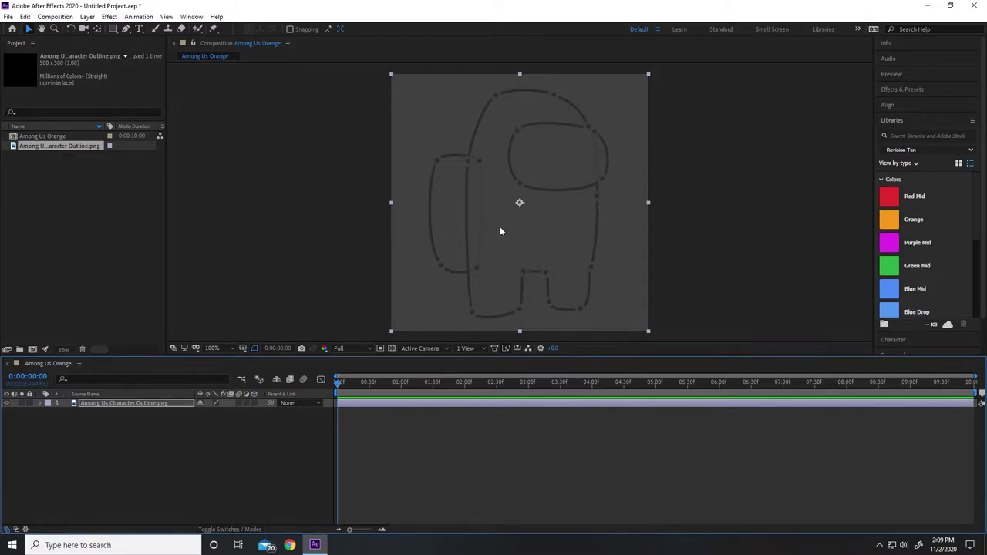
Step: Draw a test Pen path over the visor, then undo the stray mask
{"action": "left_click", "coordinate": [126, 30]}
{"action": "left_click_drag", "start_coordinate": [472, 114], "coordinate": [452, 126]}
{"action": "left_click_drag", "start_coordinate": [452, 184], "coordinate": [479, 195]}
{"action": "left_click_drag", "start_coordinate": [550, 165], "coordinate": [584, 130]}
{"action": "left_click", "coordinate": [472, 113]}
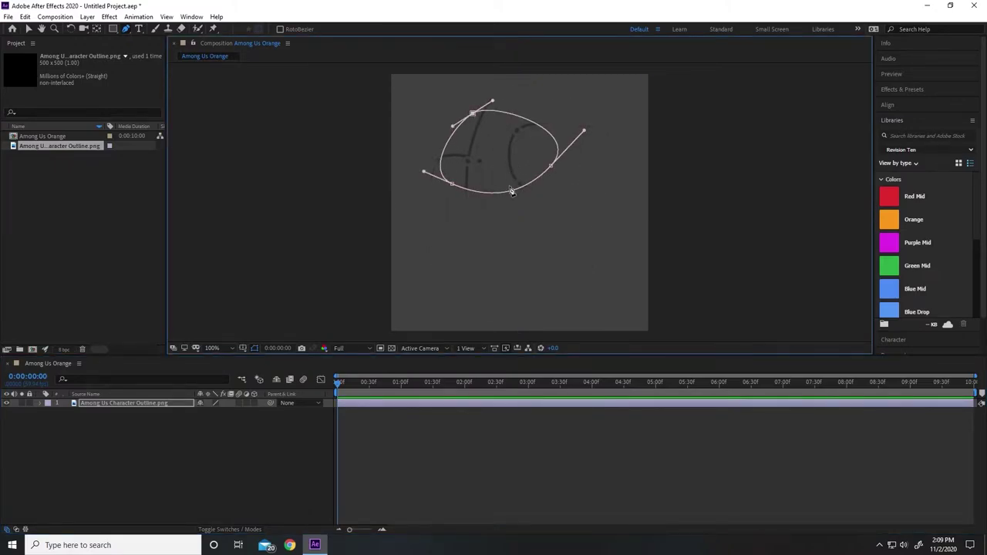
{"action": "key", "text": "ctrl+z"}
{"action": "key", "text": "ctrl+z"}
{"action": "key", "text": "ctrl+z"}
{"action": "key", "text": "ctrl+z"}
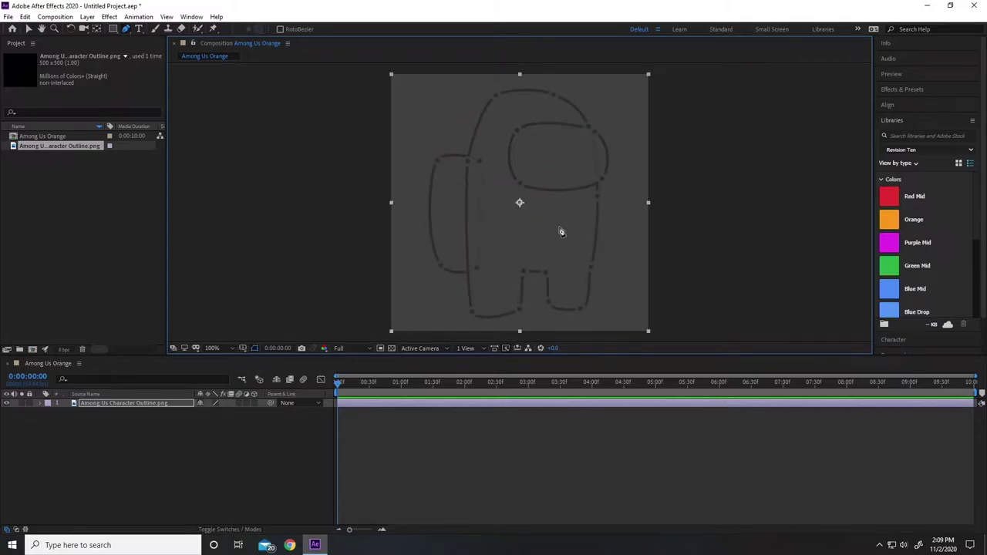
Step: Deselect the outline layer and set the fill for new shapes to None
{"action": "key", "text": "ctrl+shift+a"}
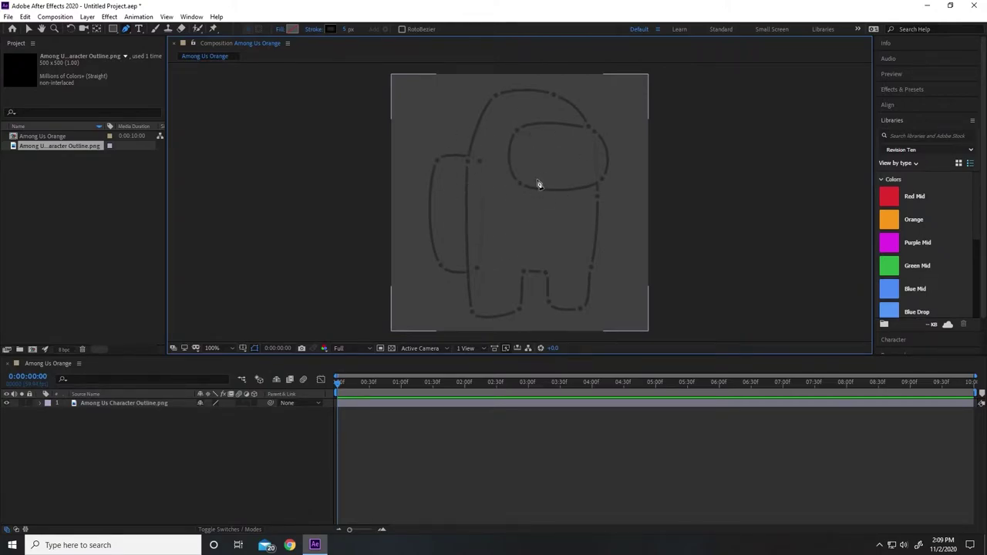
{"action": "left_click", "coordinate": [280, 30]}
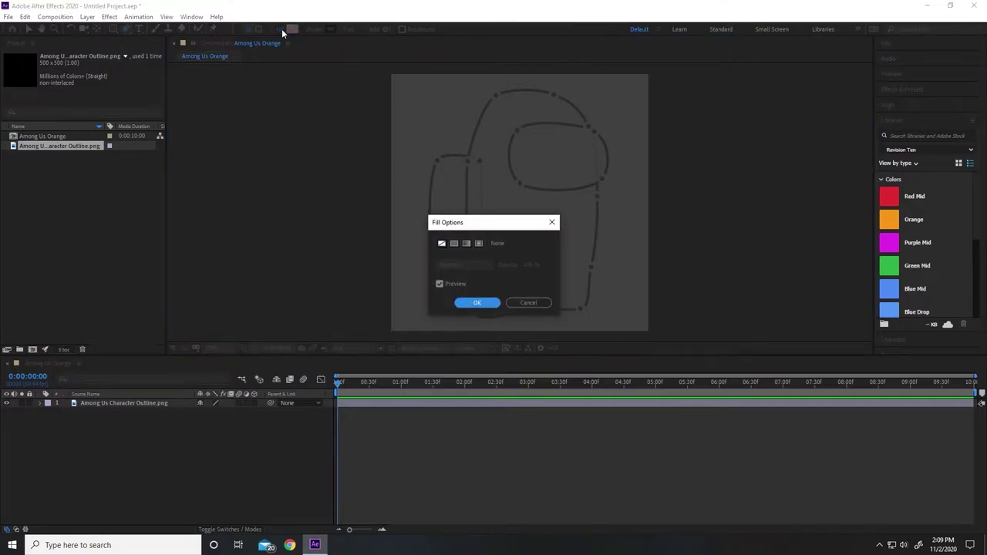
{"action": "left_click", "coordinate": [473, 302]}
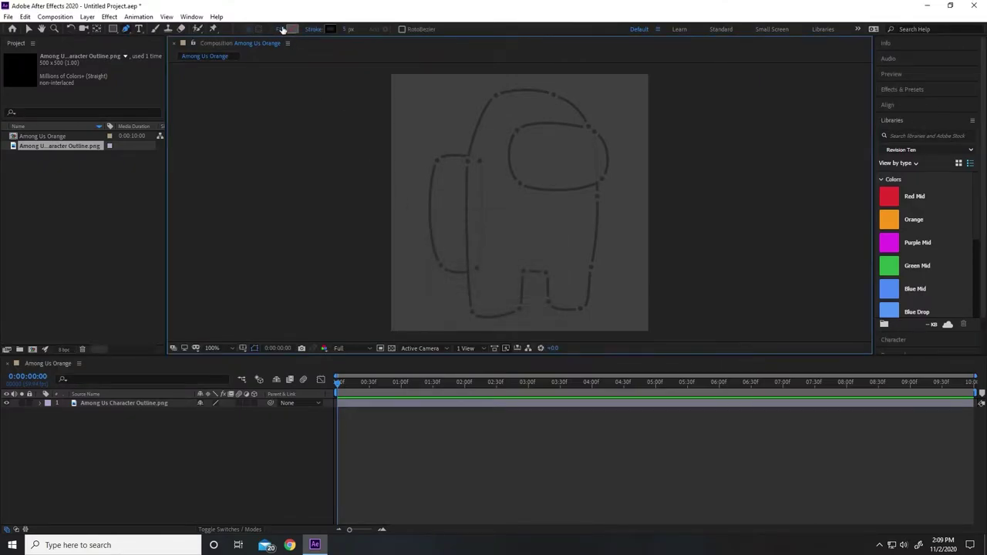
{"action": "left_click", "coordinate": [330, 29]}
Step: Confirm a black stroke for new shapes, then draw and undo a test shape
{"action": "left_click", "coordinate": [715, 186]}
{"action": "mouse_move", "coordinate": [471, 133]}
{"action": "left_mouse_down"}
{"action": "mouse_move", "coordinate": [520, 155]}
{"action": "mouse_move", "coordinate": [515, 136]}
{"action": "left_mouse_up"}
{"action": "left_click_drag", "start_coordinate": [548, 180], "coordinate": [546, 206]}
{"action": "left_click_drag", "start_coordinate": [473, 204], "coordinate": [438, 195]}
{"action": "left_click", "coordinate": [471, 133]}
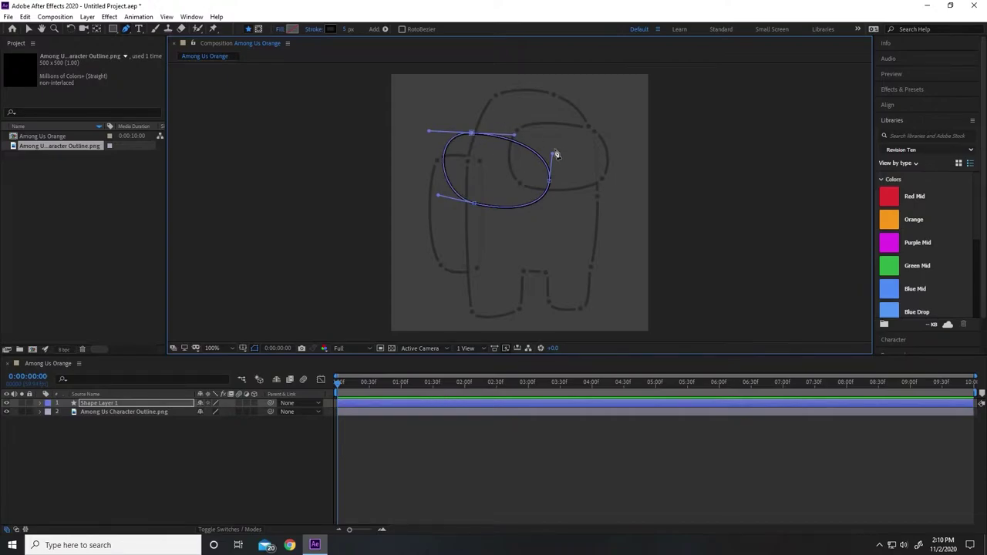
{"action": "key", "text": "ctrl+z"}
{"action": "key", "text": "ctrl+z"}
{"action": "key", "text": "ctrl+z"}
{"action": "key", "text": "ctrl+z"}
{"action": "key", "text": "ctrl+z"}
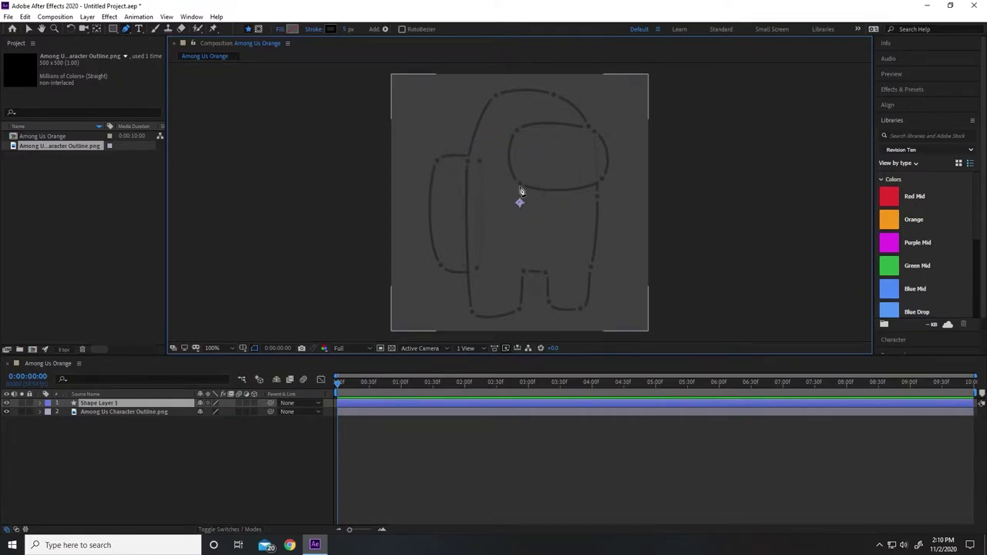
Step: Trace the backpack as a closed, rounded outline shape layer
{"action": "scroll", "coordinate": [475, 212], "scroll_direction": "up", "scroll_amount": 1}
{"action": "scroll", "coordinate": [502, 165], "scroll_direction": "left", "scroll_amount": 1}
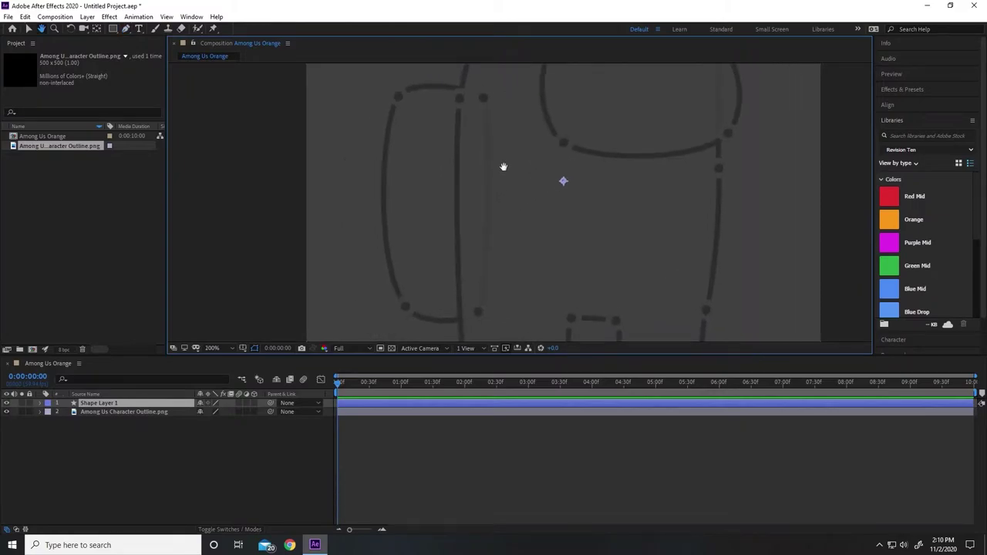
{"action": "left_click_drag", "start_coordinate": [482, 95], "coordinate": [498, 116]}
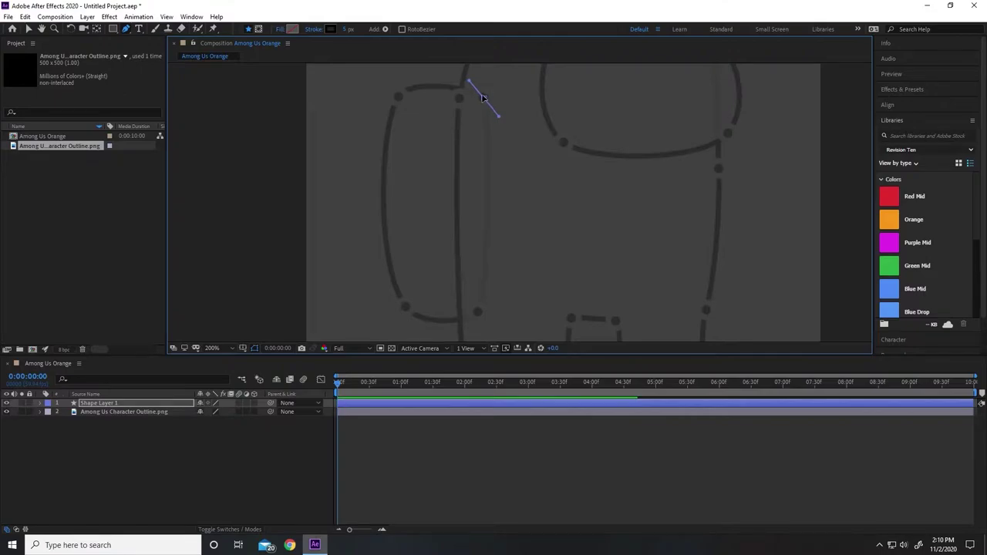
{"action": "left_click", "coordinate": [478, 315]}
{"action": "left_click_drag", "start_coordinate": [477, 314], "coordinate": [479, 313]}
{"action": "left_click_drag", "start_coordinate": [404, 306], "coordinate": [393, 283]}
{"action": "left_click_drag", "start_coordinate": [396, 97], "coordinate": [423, 80]}
{"action": "left_click_drag", "start_coordinate": [483, 103], "coordinate": [498, 117]}
{"action": "left_click_drag", "start_coordinate": [397, 96], "coordinate": [373, 112]}
{"action": "left_click_drag", "start_coordinate": [394, 283], "coordinate": [378, 275]}
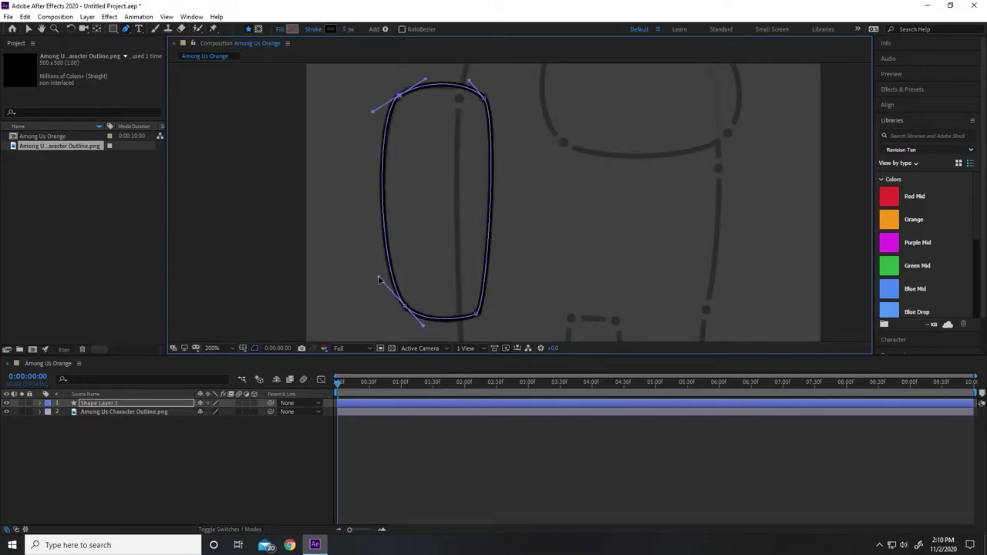
{"action": "key", "text": "comma"}
{"action": "left_click_drag", "start_coordinate": [576, 167], "coordinate": [548, 178]}
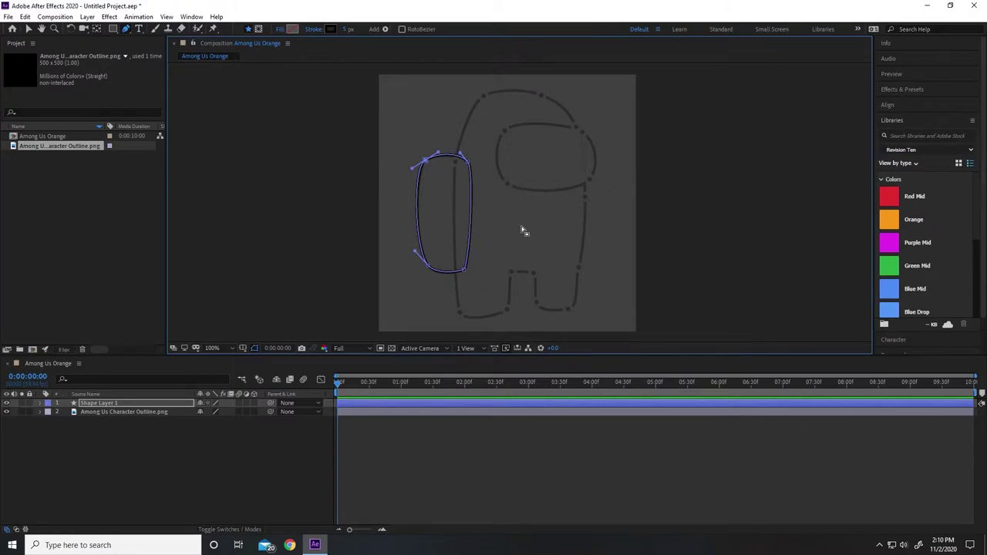
{"action": "key", "text": "F2"}
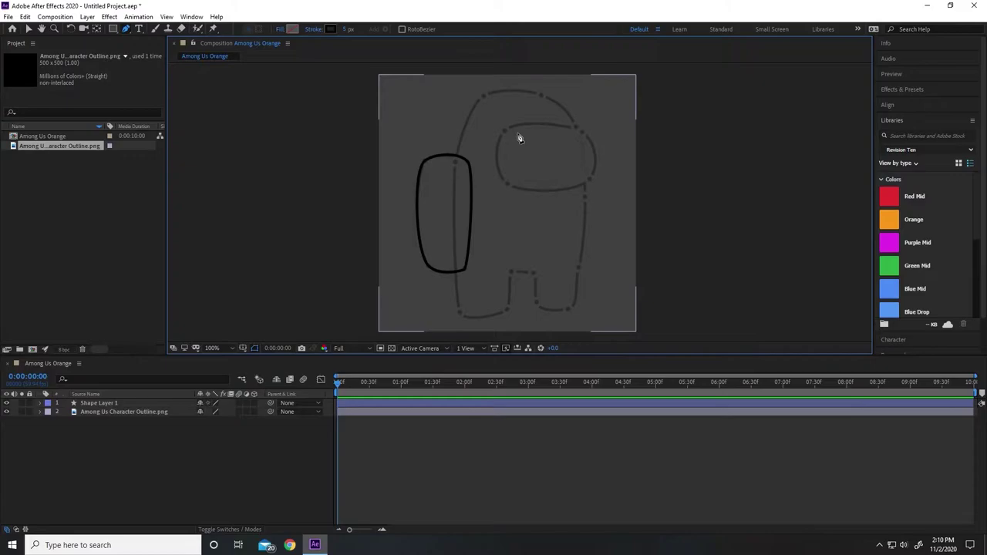
Step: Trace the body outline as a second closed shape layer
{"action": "left_click", "coordinate": [465, 103]}
{"action": "left_click", "coordinate": [542, 96]}
{"action": "left_click", "coordinate": [574, 124]}
{"action": "left_click", "coordinate": [584, 197]}
{"action": "left_click", "coordinate": [578, 270]}
{"action": "left_click", "coordinate": [569, 310]}
{"action": "left_click", "coordinate": [509, 273]}
{"action": "left_click", "coordinate": [507, 307]}
{"action": "key", "text": "F2"}
Step: Trace the visor with a curved closed path as a third shape layer
{"action": "scroll", "coordinate": [511, 146], "scroll_direction": "up", "scroll_amount": 1}
{"action": "left_click_drag", "start_coordinate": [411, 140], "coordinate": [440, 118]}
{"action": "left_click_drag", "start_coordinate": [569, 142], "coordinate": [602, 162]}
{"action": "left_click_drag", "start_coordinate": [584, 236], "coordinate": [571, 253]}
{"action": "left_click_drag", "start_coordinate": [420, 251], "coordinate": [397, 223]}
{"action": "left_click", "coordinate": [411, 140]}
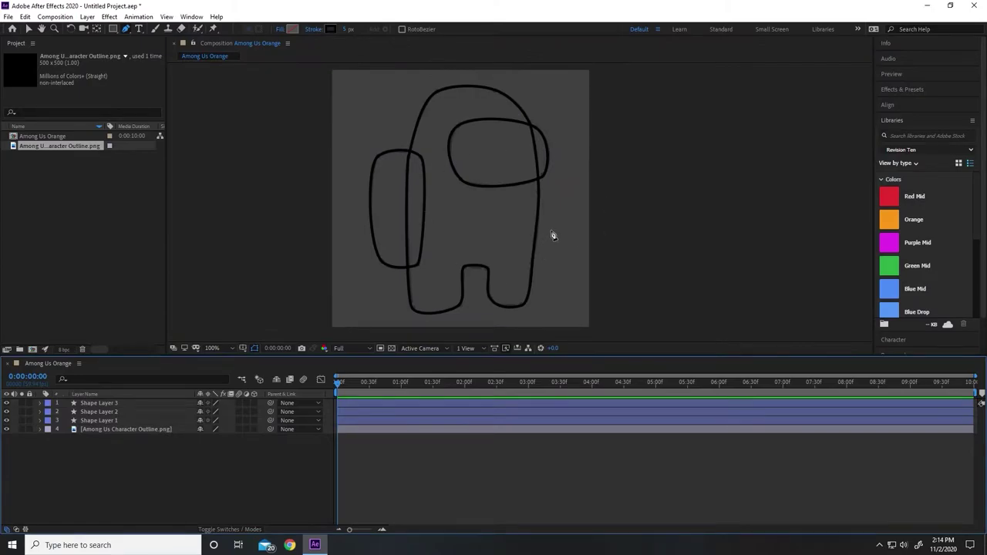
{"action": "left_click", "coordinate": [145, 429]}
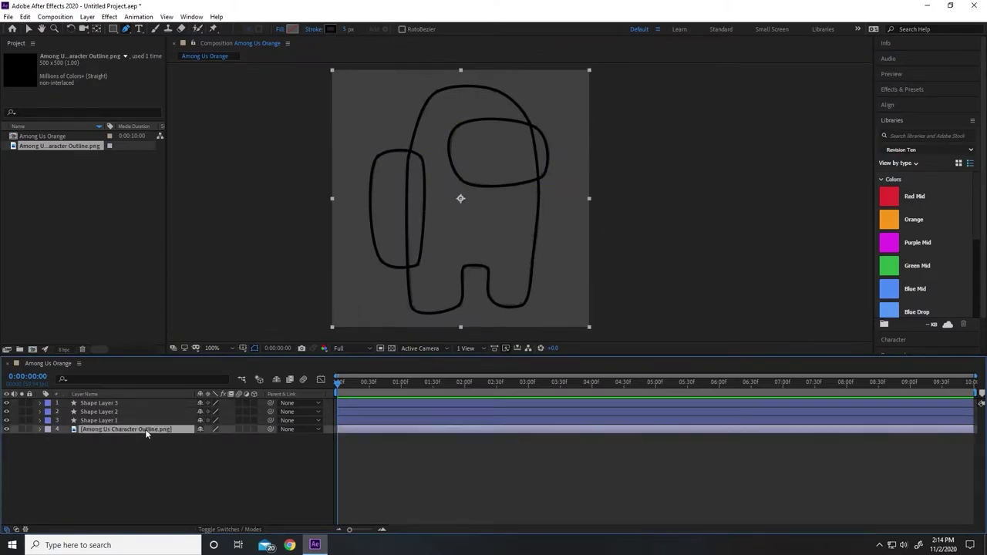
Step: Delete the outline guide image and rename the first shape layer 'Backpack'
{"action": "key", "text": "Delete"}
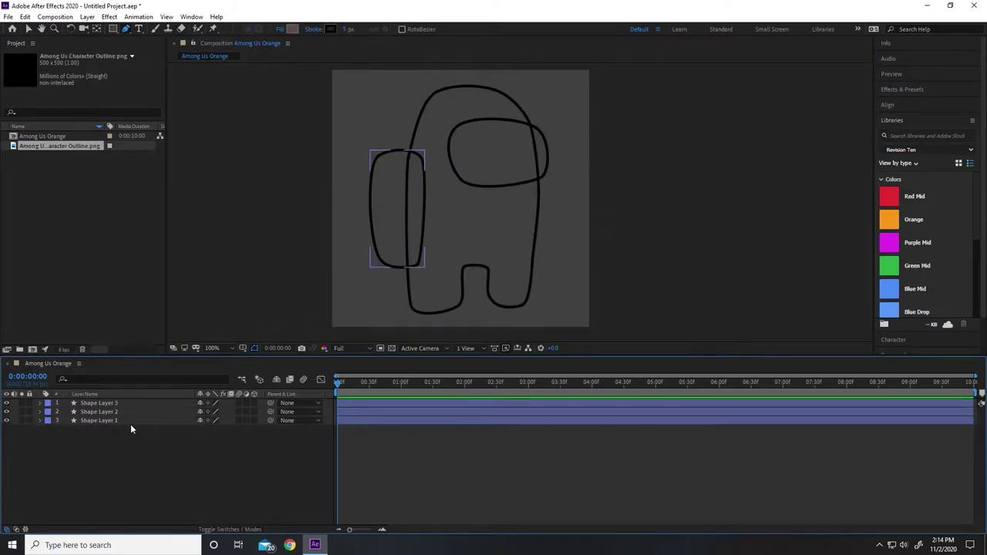
{"action": "left_click", "coordinate": [131, 422]}
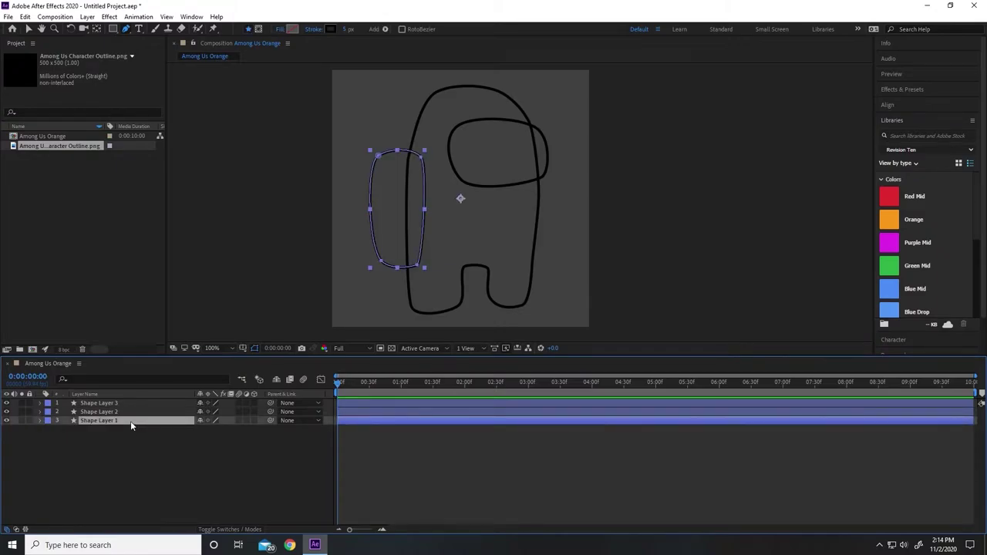
{"action": "key", "text": "Return"}
{"action": "type", "text": "Back"}
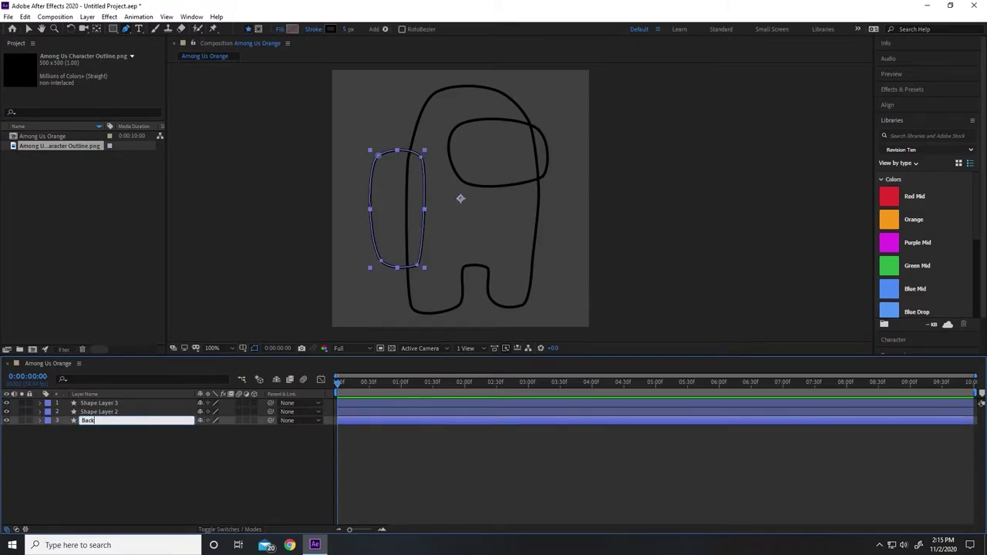
{"action": "type", "text": "pack"}
{"action": "key", "text": "Return"}
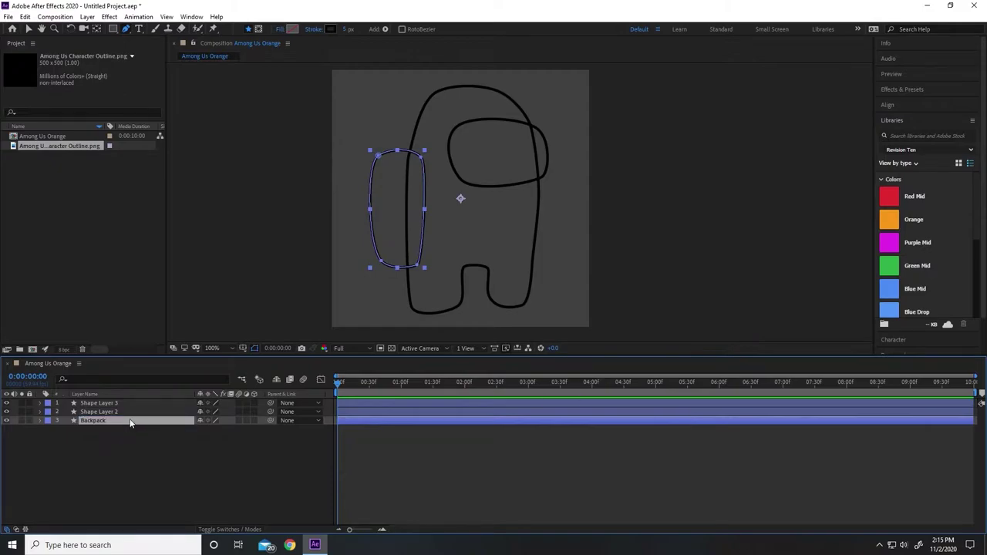
Step: Rename the remaining shape layers 'Body' and 'Glass', then deselect all layers
{"action": "left_click", "coordinate": [131, 412]}
{"action": "key", "text": "Return"}
{"action": "type", "text": "B"}
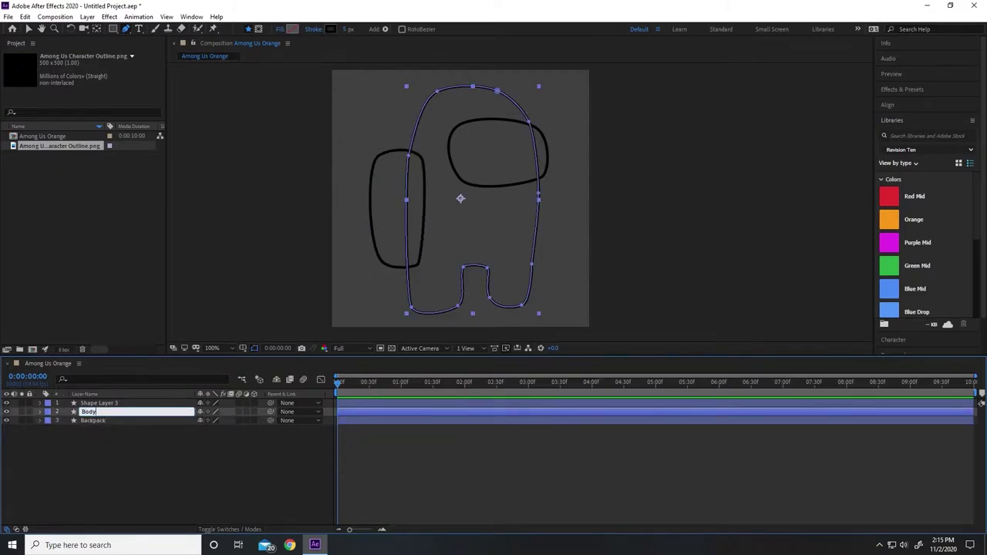
{"action": "type", "text": "ody"}
{"action": "key", "text": "Return"}
{"action": "left_click", "coordinate": [146, 404]}
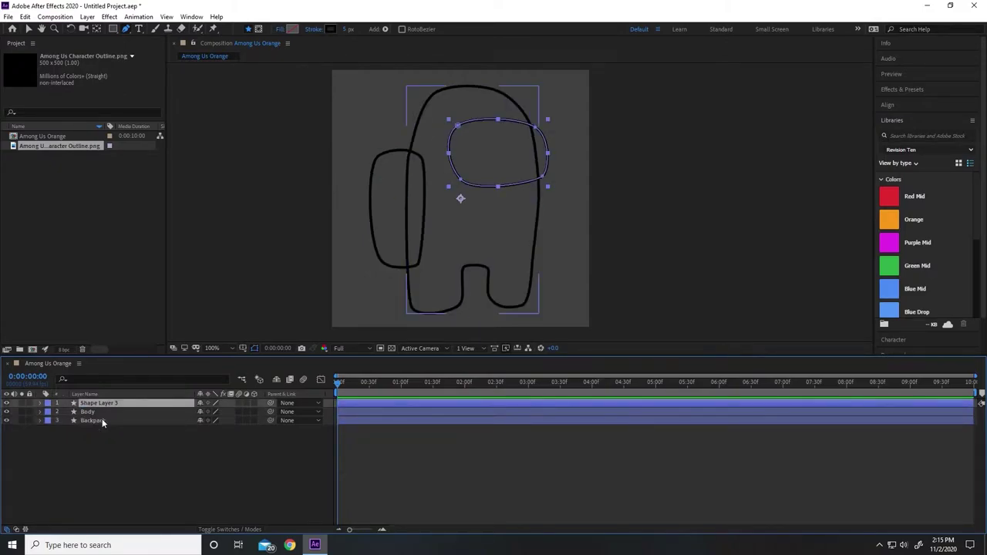
{"action": "key", "text": "Return"}
{"action": "type", "text": "Gla"}
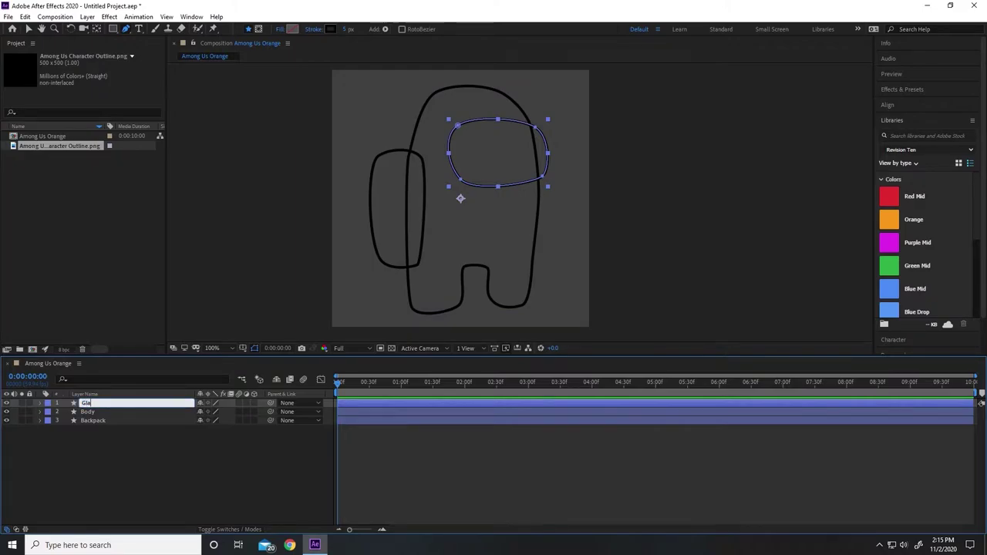
{"action": "type", "text": "ss"}
{"action": "key", "text": "Return"}
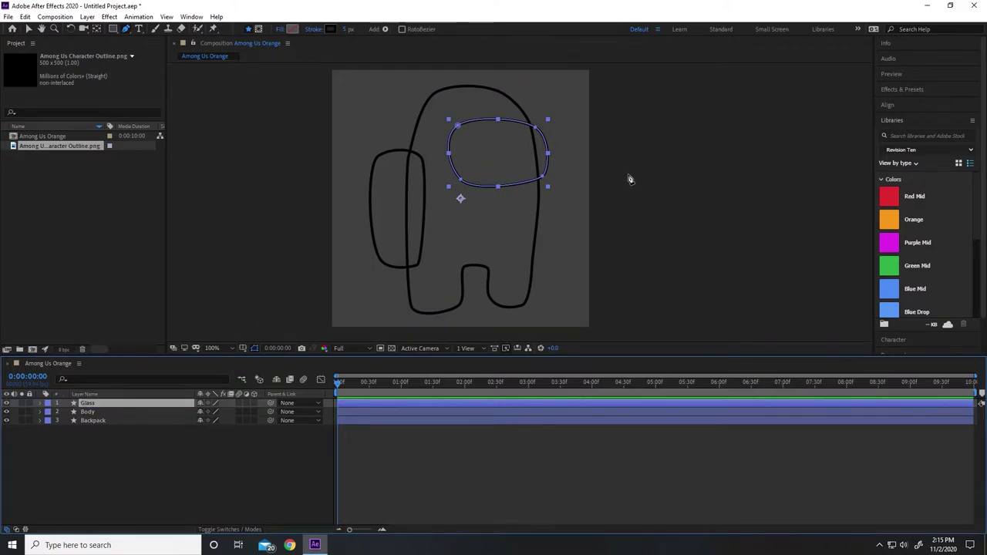
{"action": "left_click", "coordinate": [222, 455]}
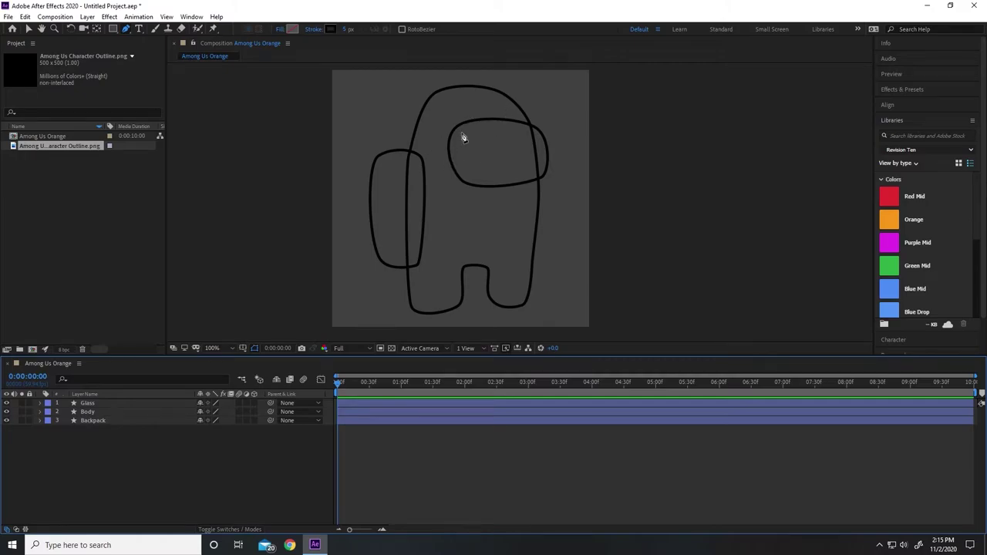
Step: Give Body and Backpack a 20 px stroke and the library's Orange fill
{"action": "left_click_drag", "start_coordinate": [115, 435], "coordinate": [92, 418]}
{"action": "left_click", "coordinate": [350, 29]}
{"action": "type", "text": "20"}
{"action": "key", "text": "Return"}
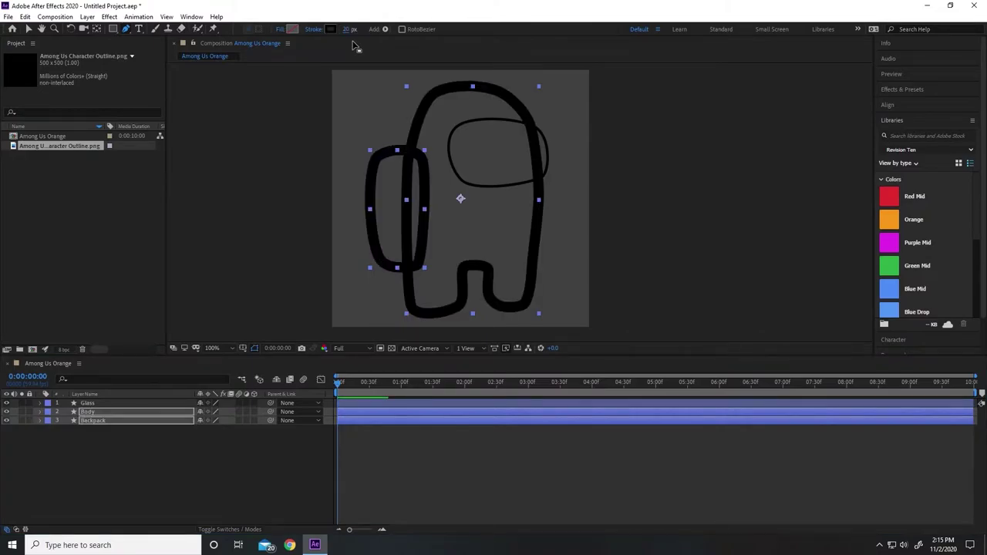
{"action": "left_click", "coordinate": [292, 30]}
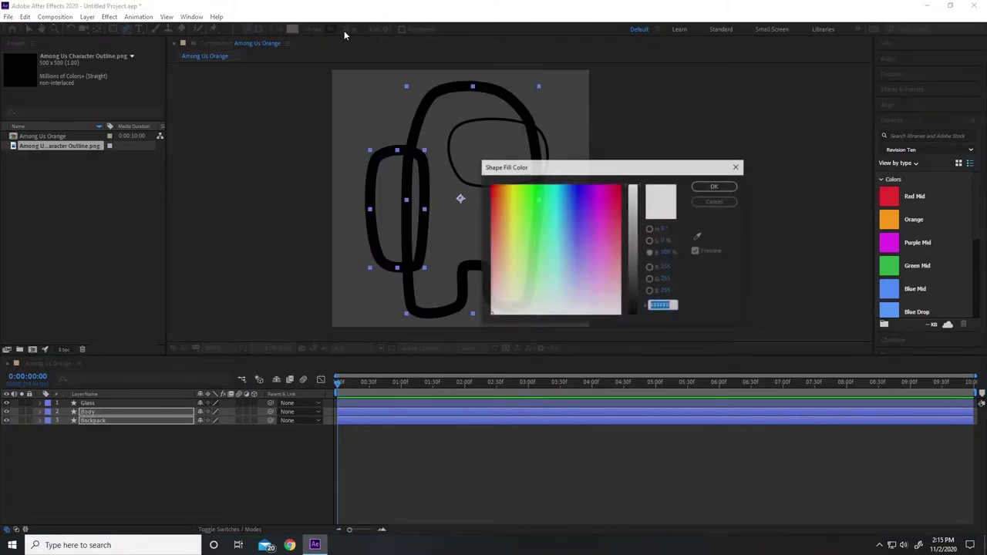
{"action": "left_click", "coordinate": [698, 238]}
{"action": "left_click", "coordinate": [895, 218]}
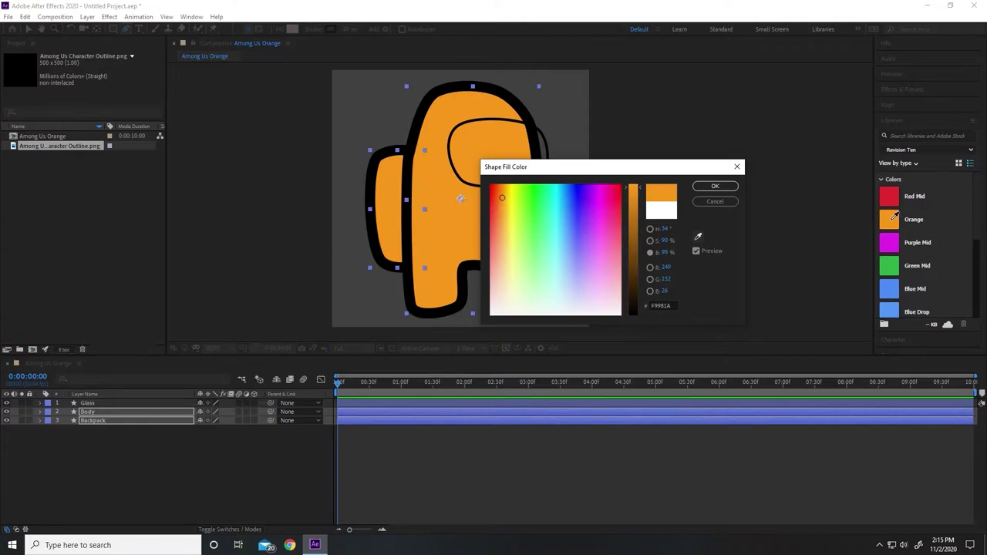
{"action": "left_click", "coordinate": [715, 187]}
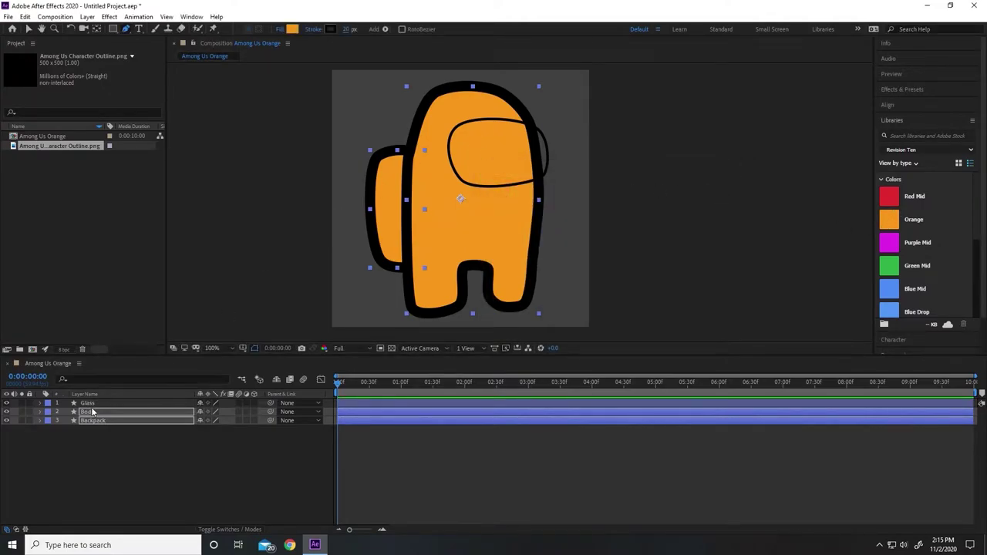
Step: Give Glass a 20 px stroke and a grey fill (F9F9F9 with brightness 75)
{"action": "key", "text": "ctrl+Up"}
{"action": "left_click", "coordinate": [351, 29]}
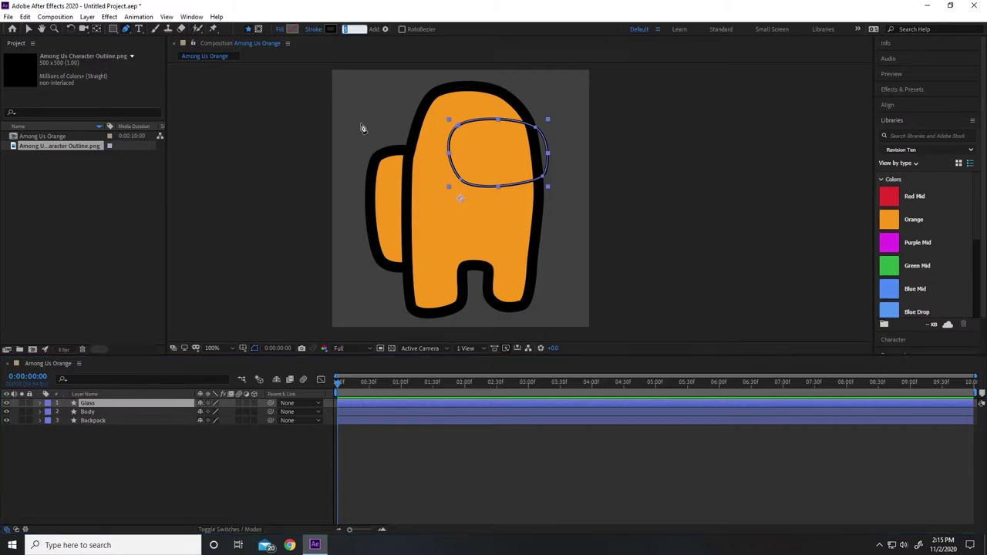
{"action": "type", "text": "20"}
{"action": "key", "text": "Return"}
{"action": "left_click", "coordinate": [291, 29]}
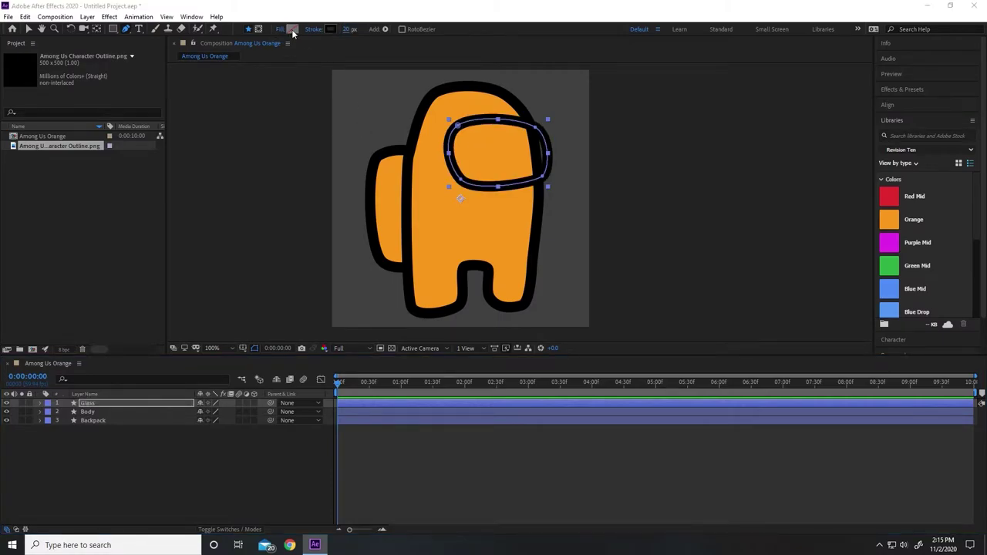
{"action": "type", "text": "F9F9F9"}
{"action": "key", "text": "Tab"}
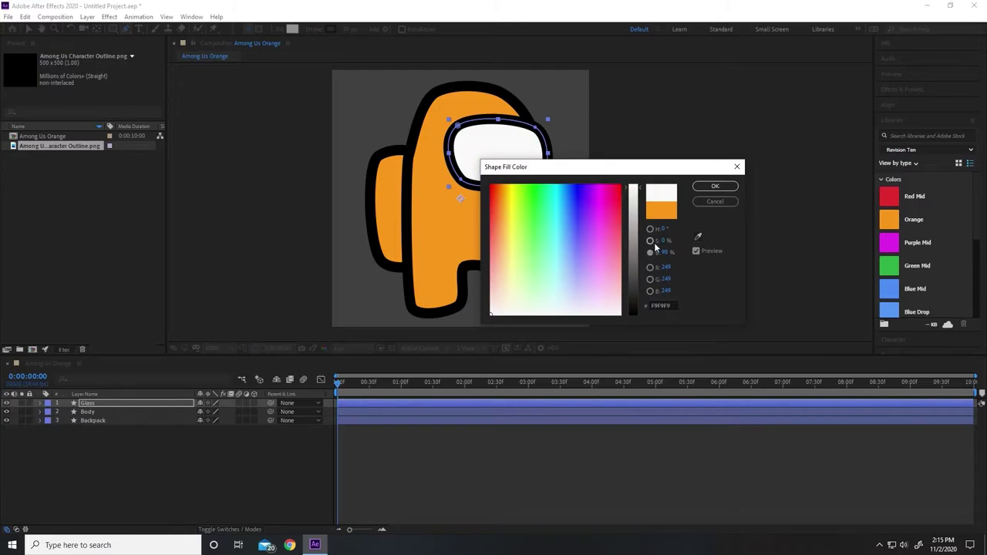
{"action": "left_click", "coordinate": [665, 255]}
{"action": "type", "text": "75"}
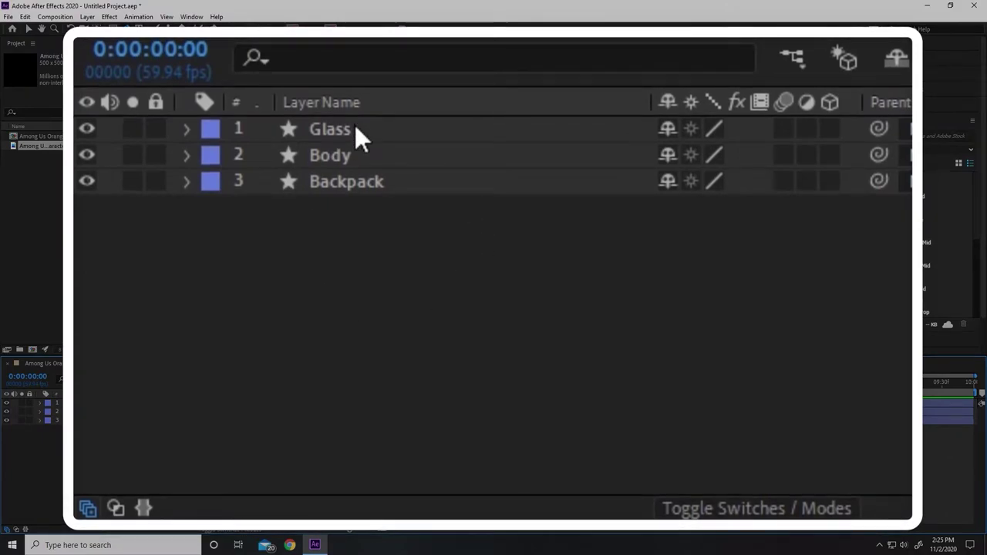
Step: Duplicate the Glass layer and rename the top copy 'Glass Outline'
{"action": "left_click", "coordinate": [404, 129]}
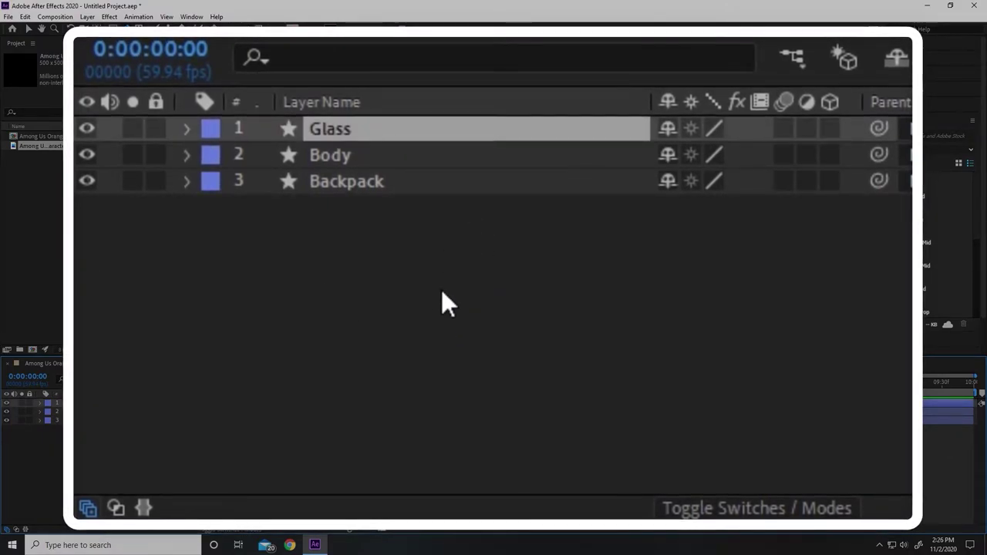
{"action": "key", "text": "ctrl+d"}
{"action": "key", "text": "ctrl+d"}
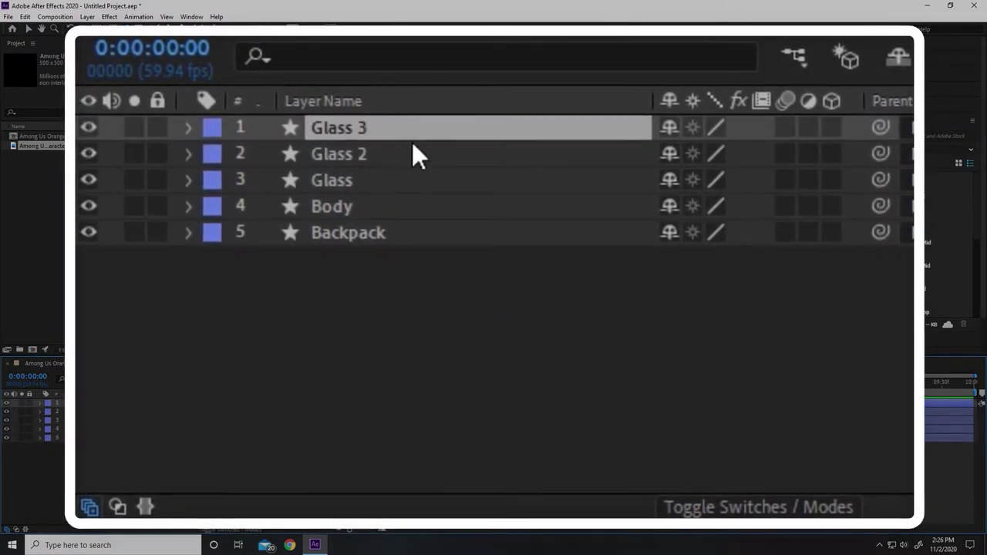
{"action": "key", "text": "Return"}
{"action": "left_click", "coordinate": [477, 131]}
{"action": "key", "text": "BackSpace"}
{"action": "type", "text": "Outline"}
{"action": "key", "text": "Return"}
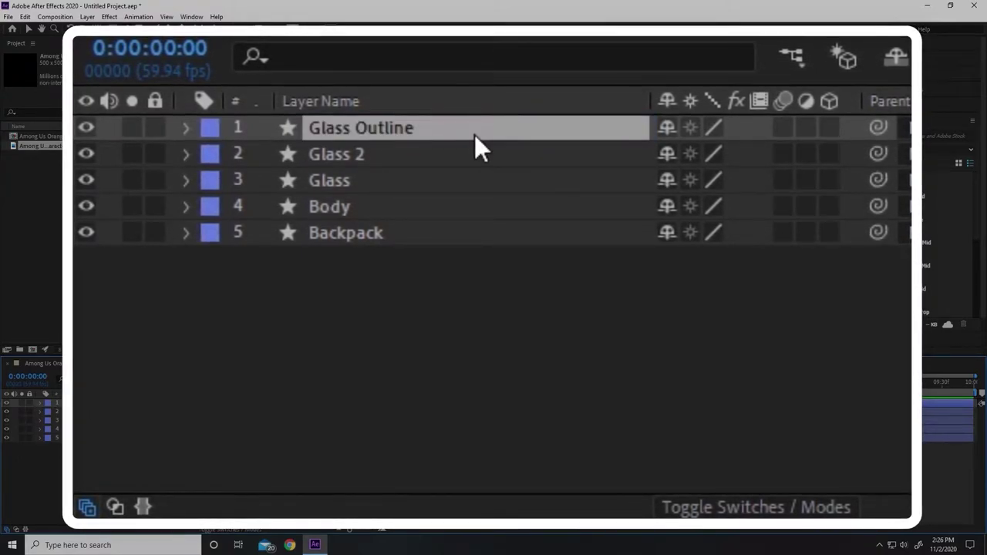
Step: Rename the other Glass layers 'Glass Highlight' and 'Glass Background'
{"action": "left_click", "coordinate": [482, 157]}
{"action": "key", "text": "Return"}
{"action": "left_click", "coordinate": [482, 155]}
{"action": "key", "text": "BackSpace"}
{"action": "type", "text": "Highlight"}
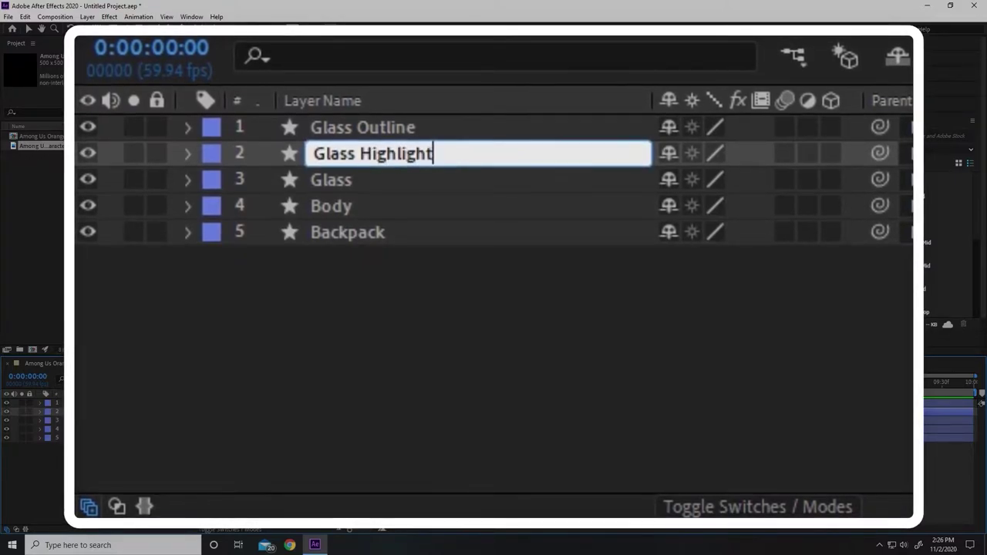
{"action": "key", "text": "Return"}
{"action": "left_click", "coordinate": [467, 179]}
{"action": "key", "text": "Return"}
{"action": "left_click", "coordinate": [466, 174]}
{"action": "type", "text": "Background"}
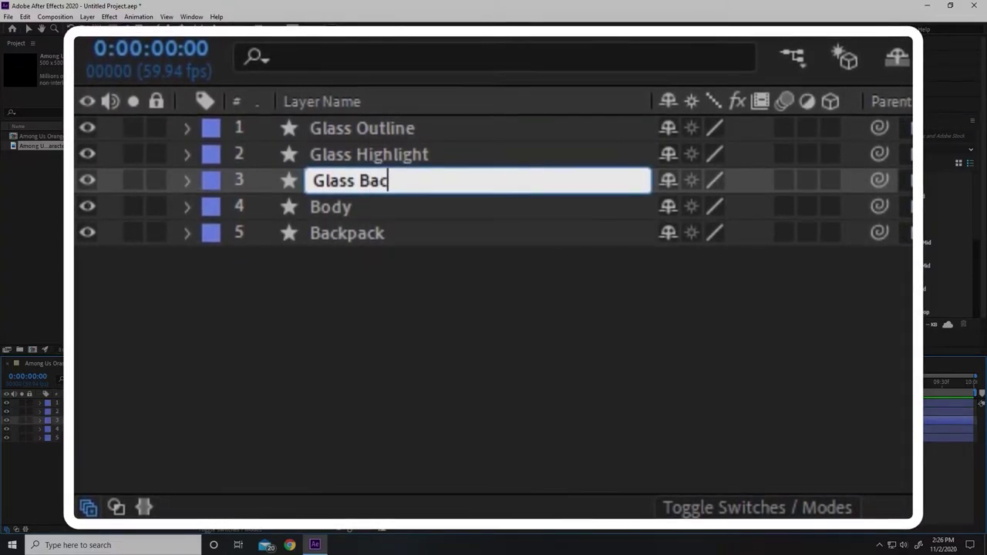
{"action": "key", "text": "Return"}
Step: Delete the fill from the Glass Outline shape, leaving only its stroke
{"action": "left_click", "coordinate": [355, 129]}
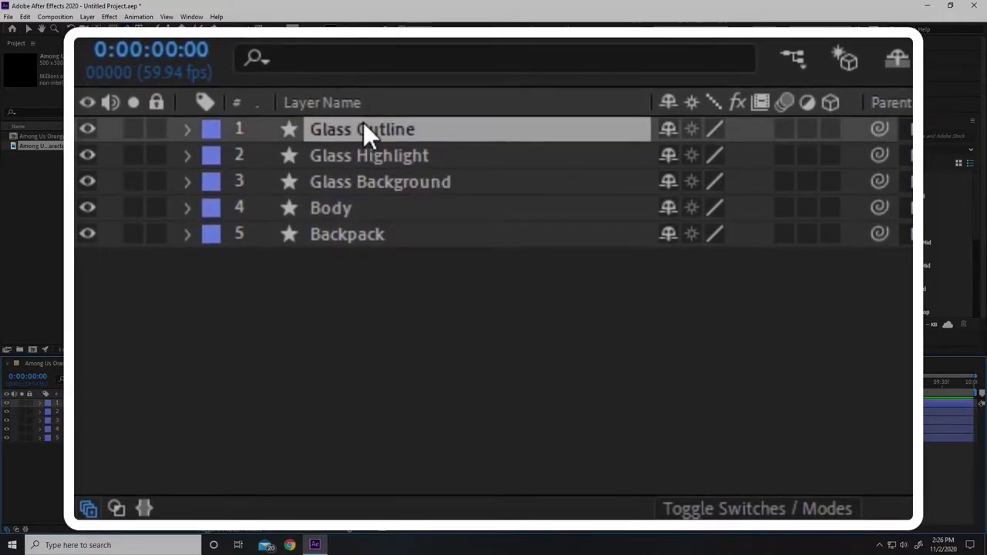
{"action": "left_click", "coordinate": [187, 128]}
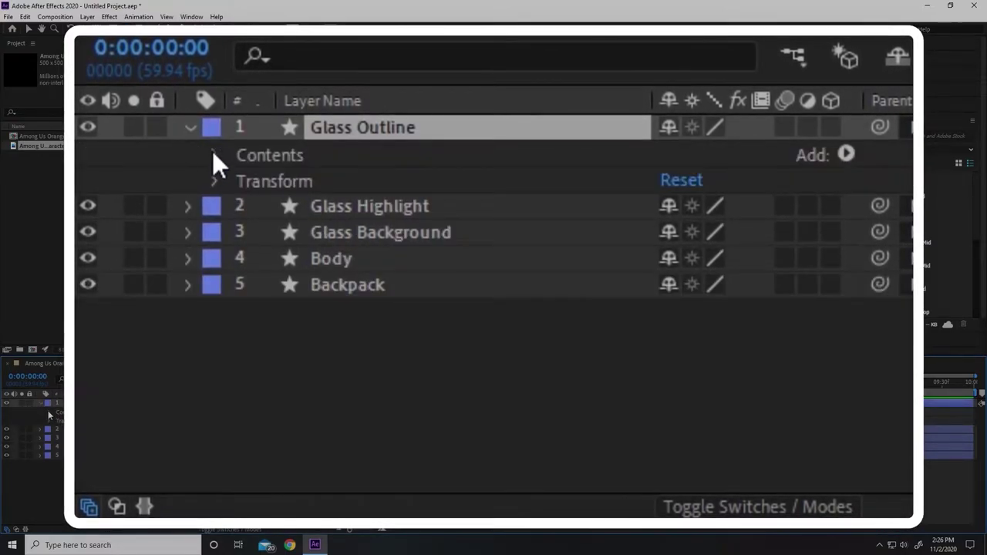
{"action": "left_click", "coordinate": [216, 155]}
{"action": "left_click", "coordinate": [239, 177]}
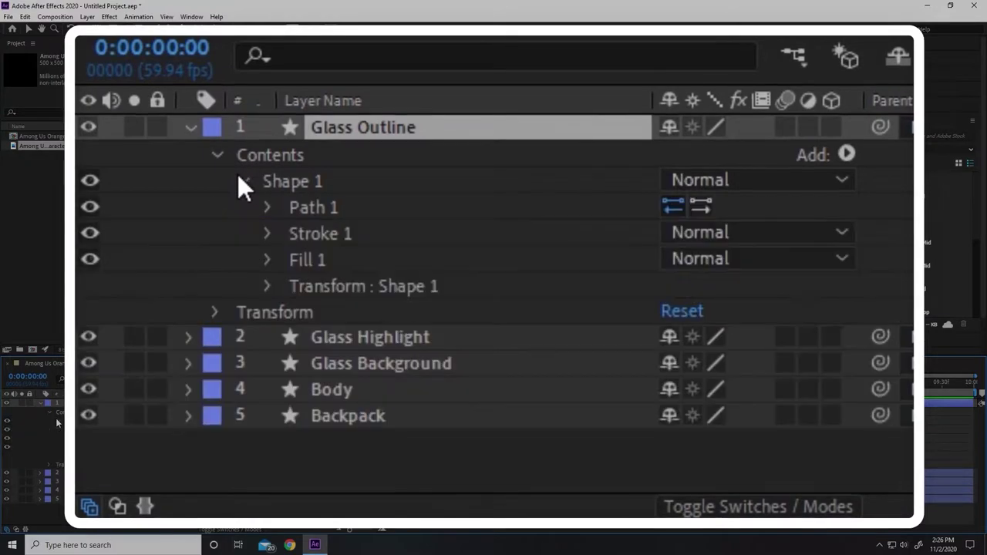
{"action": "left_click", "coordinate": [327, 257]}
{"action": "key", "text": "Delete"}
{"action": "left_click", "coordinate": [287, 235]}
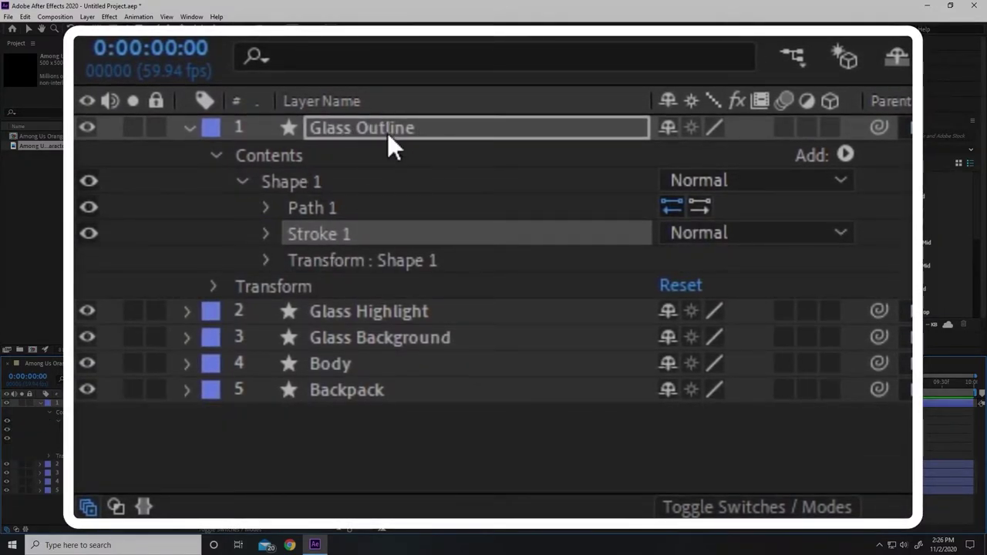
{"action": "left_click", "coordinate": [187, 128]}
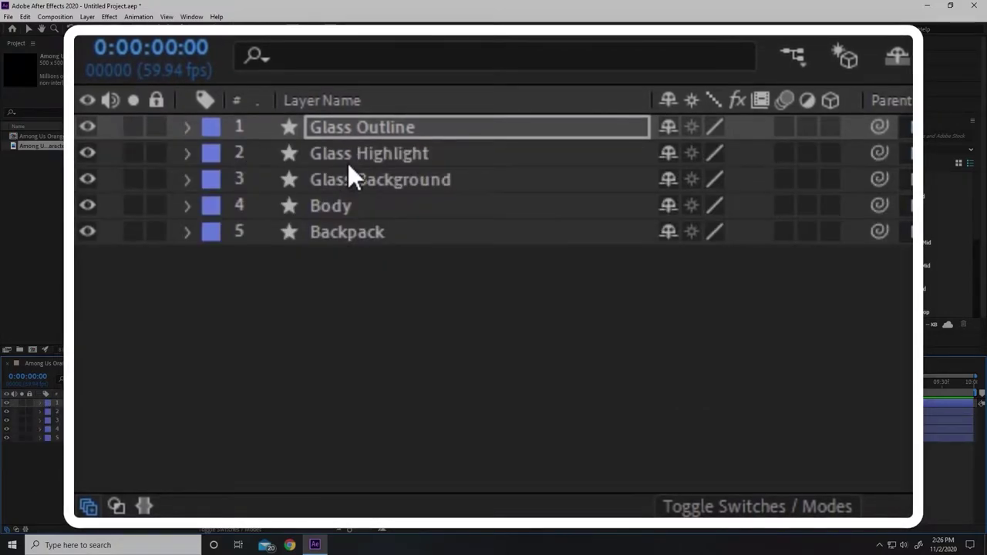
Step: Remove Glass Highlight's stroke, make its fill white, and delete Glass Background's stroke
{"action": "left_click", "coordinate": [347, 159]}
{"action": "left_click", "coordinate": [185, 153]}
{"action": "left_click", "coordinate": [215, 180]}
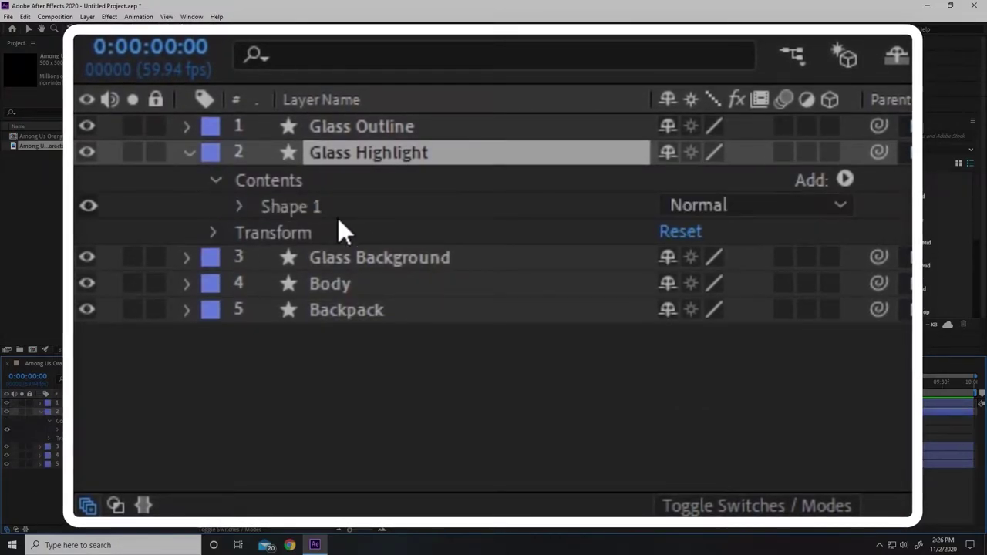
{"action": "left_click", "coordinate": [241, 206]}
{"action": "left_click", "coordinate": [336, 259]}
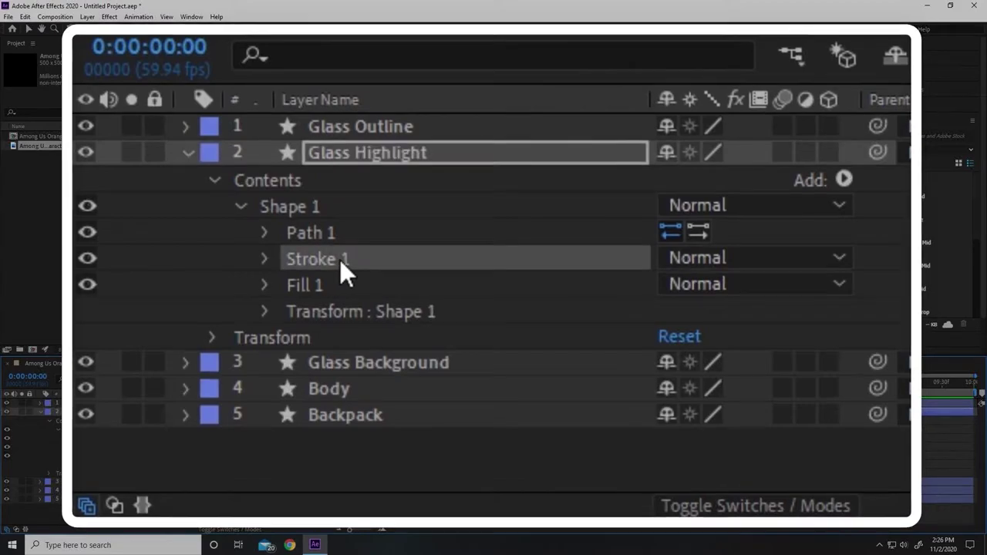
{"action": "key", "text": "Delete"}
{"action": "left_click", "coordinate": [305, 261]}
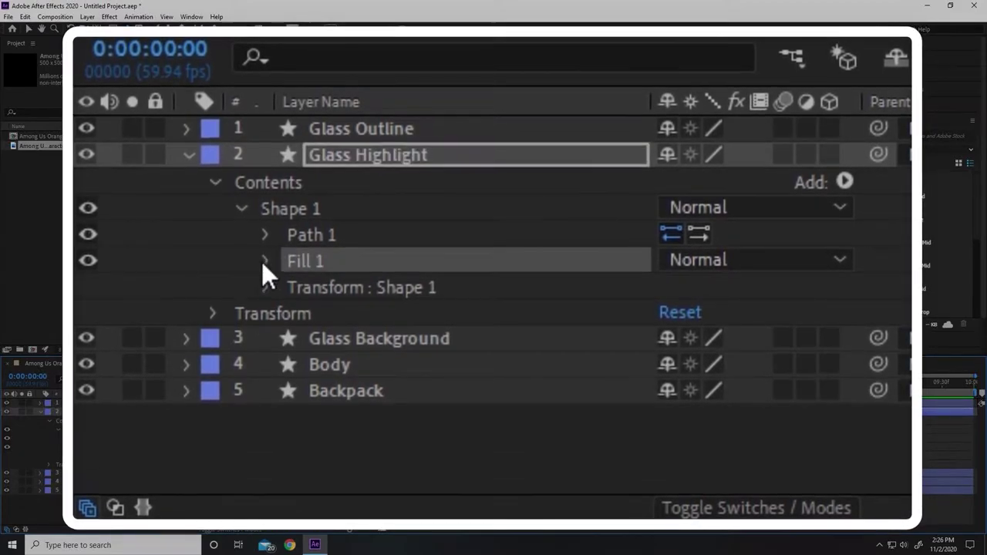
{"action": "left_click", "coordinate": [265, 260]}
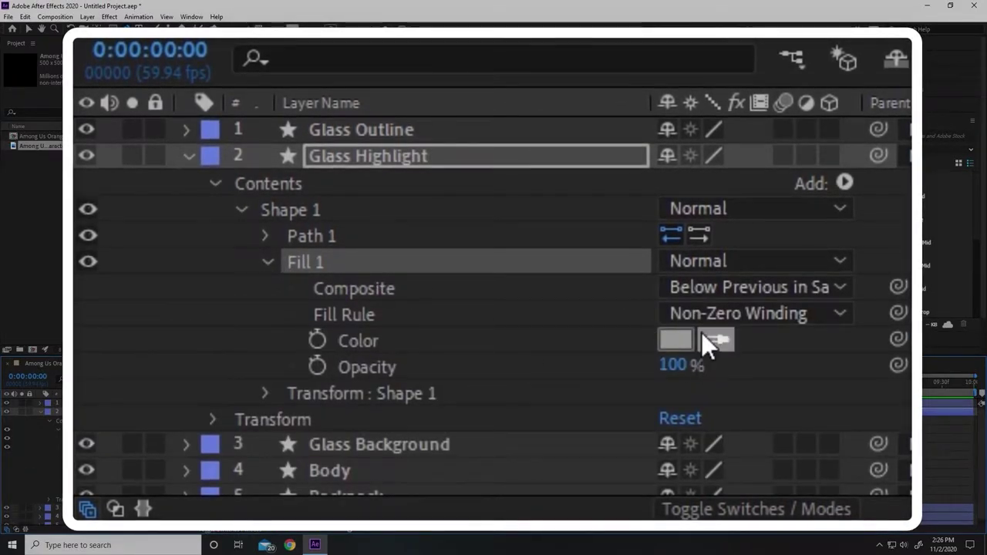
{"action": "left_click", "coordinate": [671, 339]}
{"action": "key", "text": "Return"}
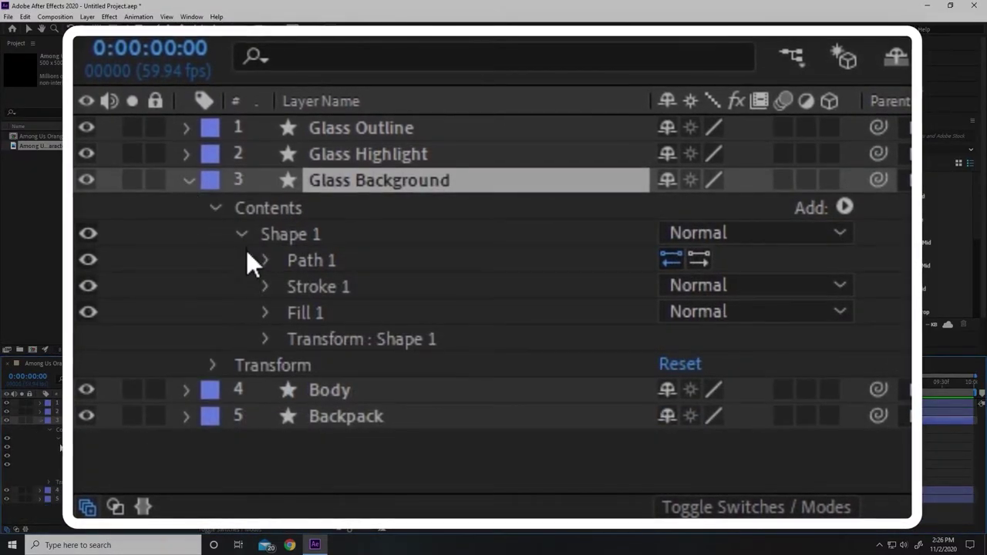
{"action": "left_click", "coordinate": [341, 283]}
{"action": "key", "text": "Delete"}
Step: Scale the Glass Highlight layer down to about 52%
{"action": "left_click", "coordinate": [317, 291]}
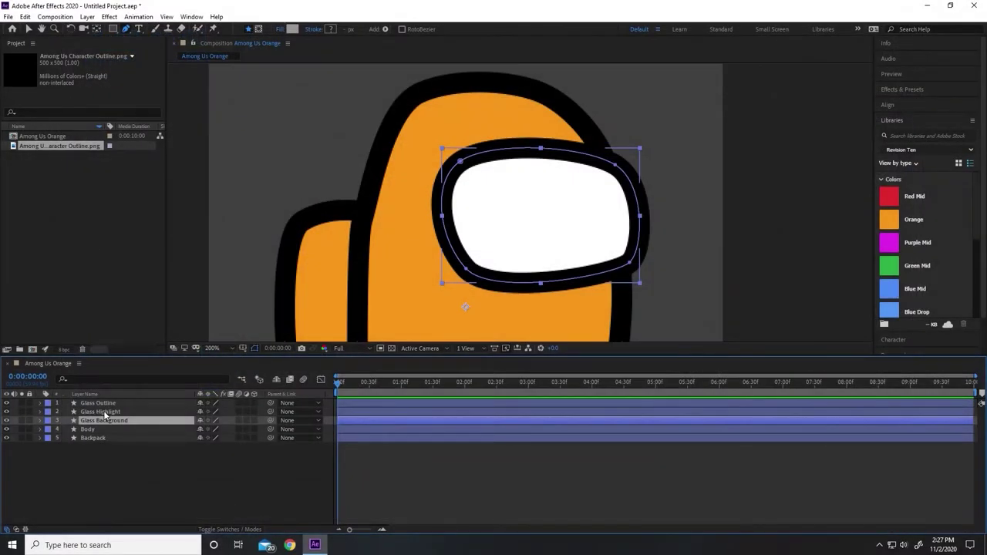
{"action": "left_click", "coordinate": [104, 412]}
{"action": "key", "text": "s"}
{"action": "left_click_drag", "start_coordinate": [210, 420], "coordinate": [131, 420]}
Step: Move the highlight to the visor's upper right and reshape its points to fit
{"action": "left_click", "coordinate": [28, 29]}
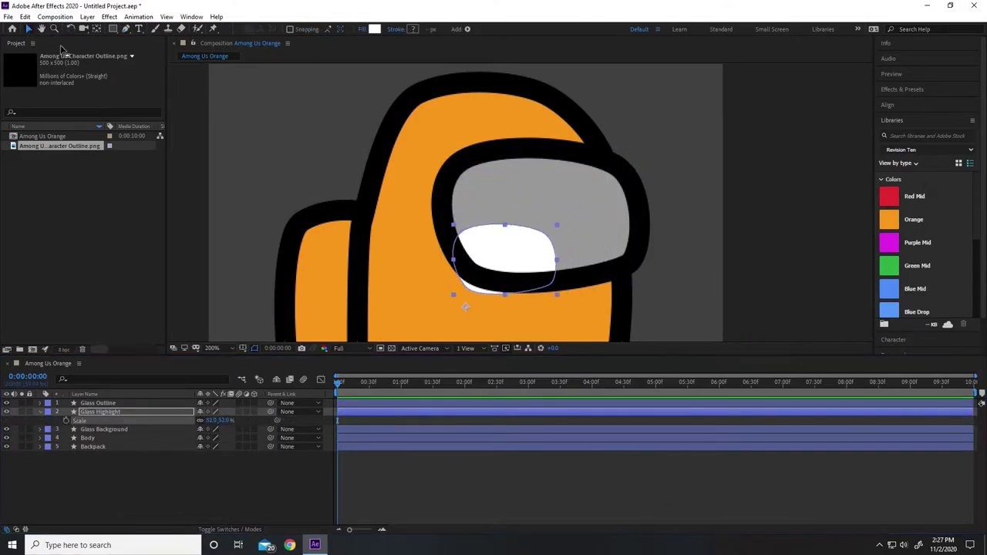
{"action": "left_click_drag", "start_coordinate": [518, 253], "coordinate": [584, 192]}
{"action": "key", "text": "g"}
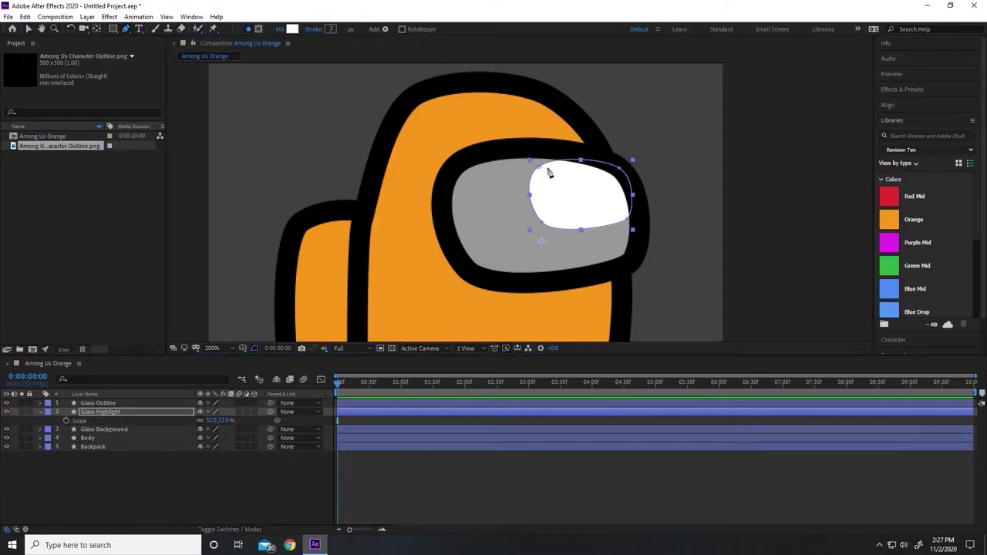
{"action": "left_click_drag", "start_coordinate": [535, 165], "coordinate": [509, 158]}
{"action": "mouse_move", "coordinate": [527, 215]}
{"action": "left_mouse_down"}
{"action": "mouse_move", "coordinate": [514, 215]}
{"action": "mouse_move", "coordinate": [520, 223]}
{"action": "left_mouse_up"}
{"action": "left_click_drag", "start_coordinate": [628, 220], "coordinate": [457, 214]}
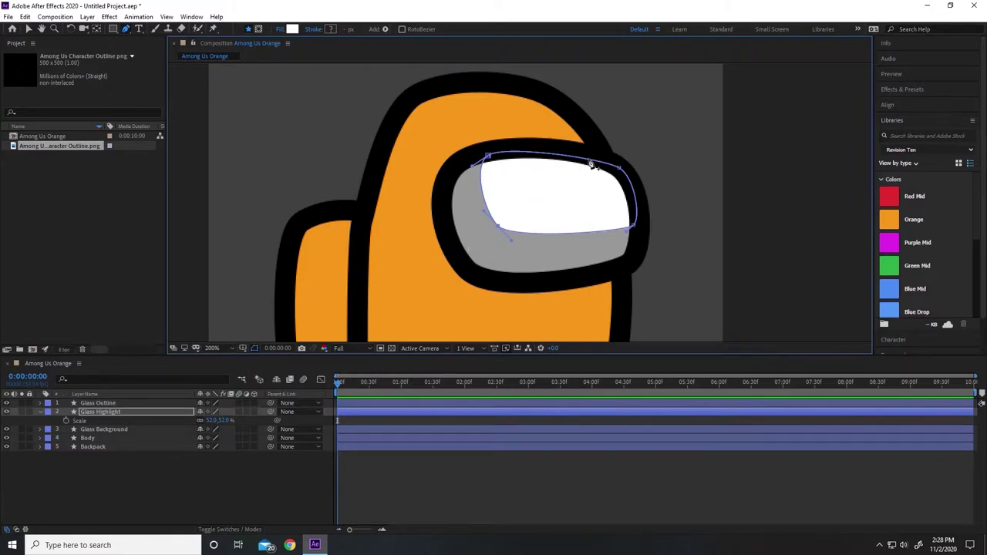
{"action": "left_click", "coordinate": [228, 484]}
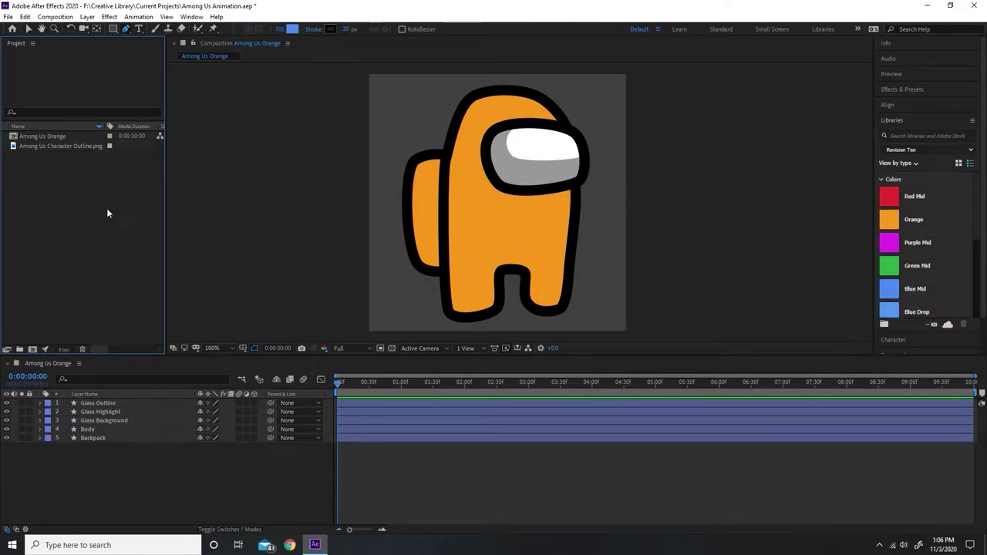
Step: Duplicate the Among Us Orange comp twice and rename the newest copy Among Us Red
{"action": "left_click", "coordinate": [52, 135]}
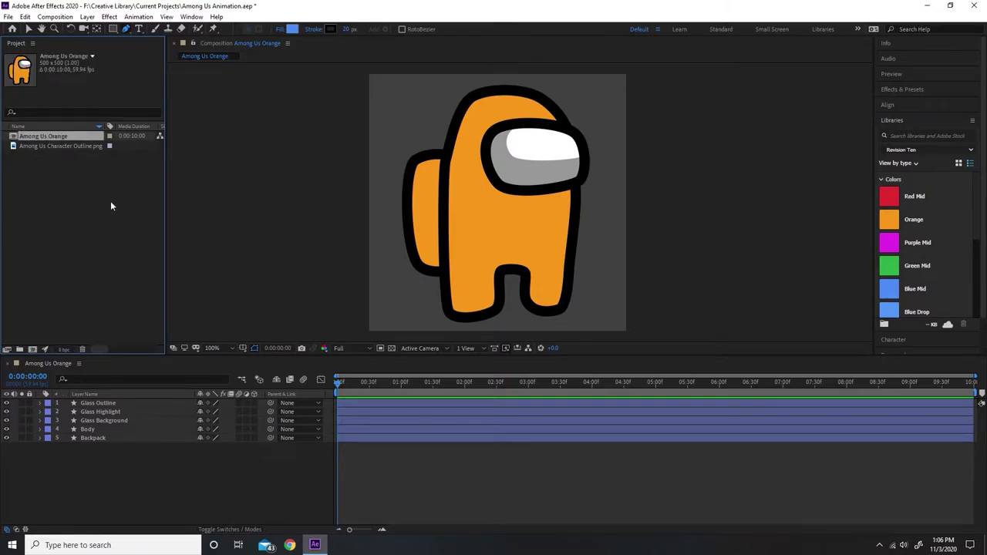
{"action": "key", "text": "ctrl+d"}
{"action": "key", "text": "ctrl+d"}
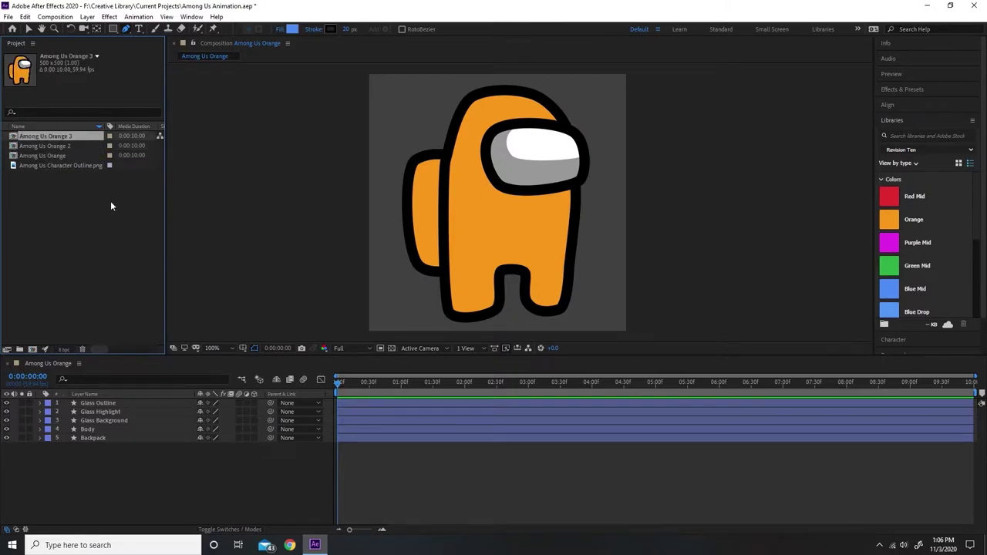
{"action": "key", "text": "Return"}
{"action": "key", "text": "End"}
{"action": "key", "text": "ctrl+shift+Left"}
{"action": "key", "text": "ctrl+shift+Left"}
{"action": "type", "text": "Red"}
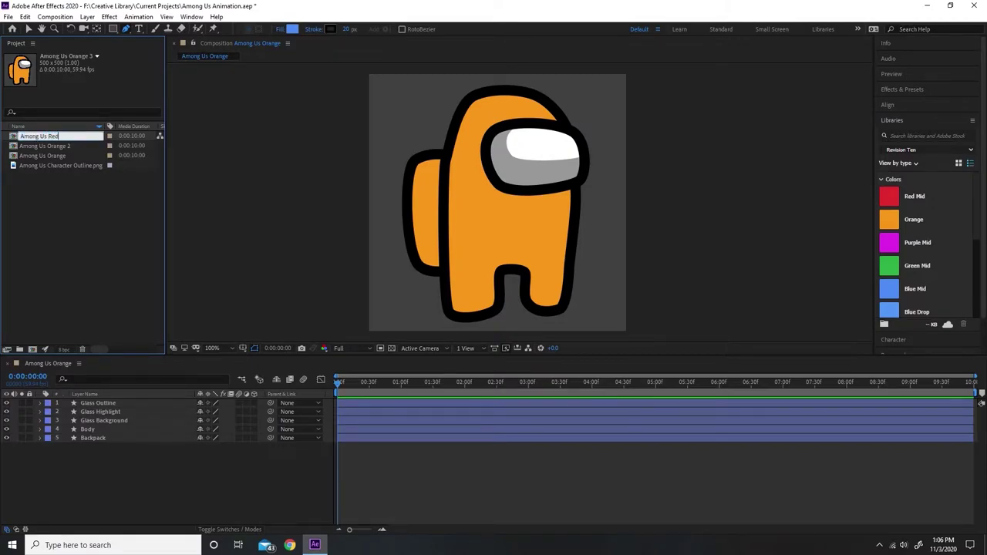
{"action": "key", "text": "Return"}
Step: Rename the second copy Among Us Blue
{"action": "key", "text": "Down"}
{"action": "key", "text": "Return"}
{"action": "key", "text": "End"}
{"action": "key", "text": "ctrl+shift+Left"}
{"action": "key", "text": "ctrl+shift+Left"}
{"action": "type", "text": "Blue"}
{"action": "key", "text": "Return"}
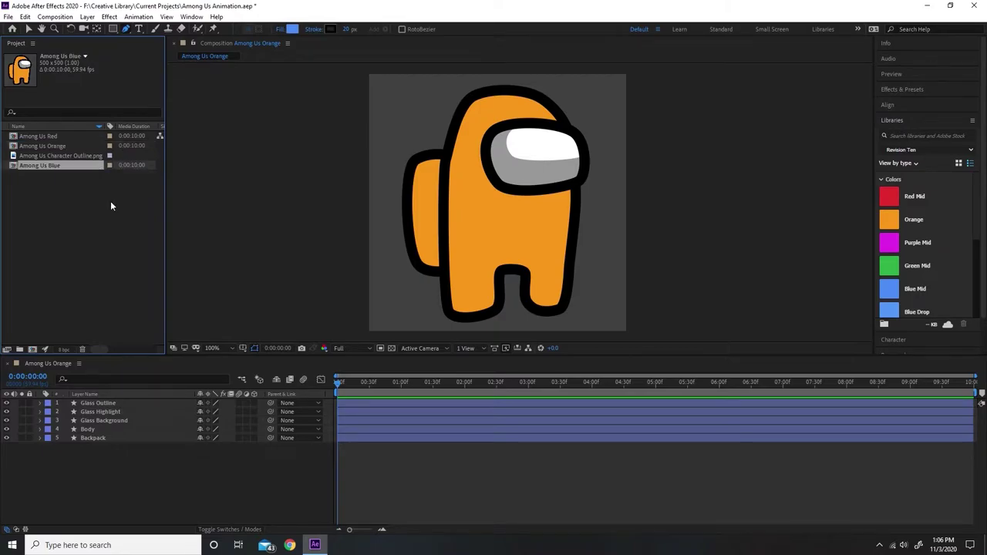
Step: Open the Red and Blue comps and give the Body and Backpack layers a new fill colour
{"action": "double_click", "coordinate": [68, 135]}
{"action": "left_click", "coordinate": [59, 167]}
{"action": "double_click", "coordinate": [59, 168]}
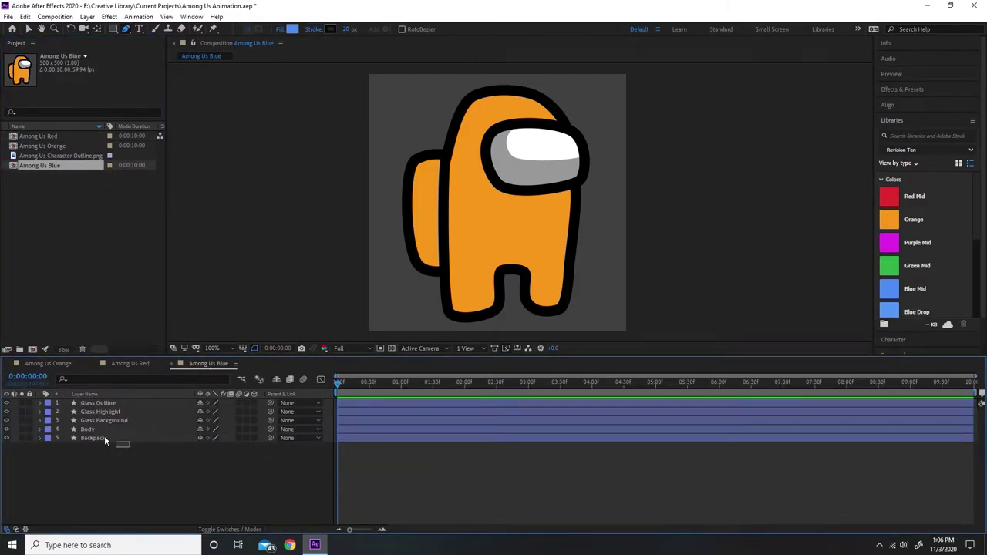
{"action": "left_click_drag", "start_coordinate": [116, 446], "coordinate": [123, 426]}
{"action": "left_click", "coordinate": [292, 29]}
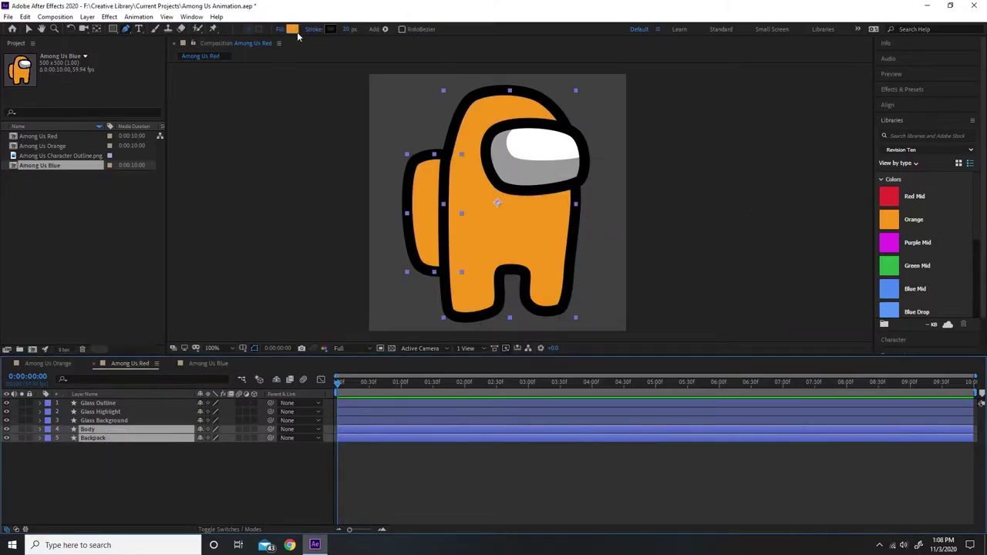
{"action": "left_click", "coordinate": [292, 29]}
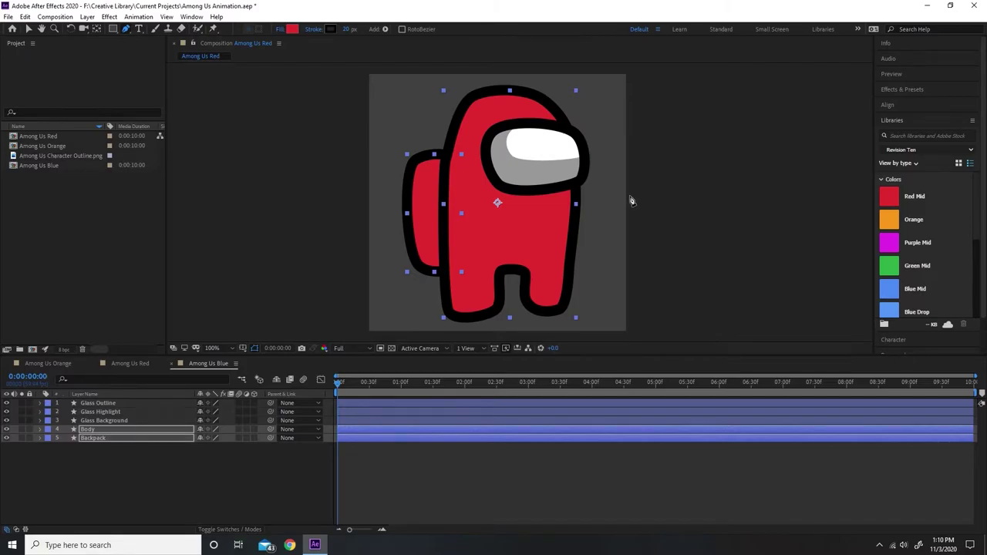
Step: Create a 1920×1080, 59.94 fps, 10-second composition named Kinda Sus from the Project panel
{"action": "right_click", "coordinate": [85, 231]}
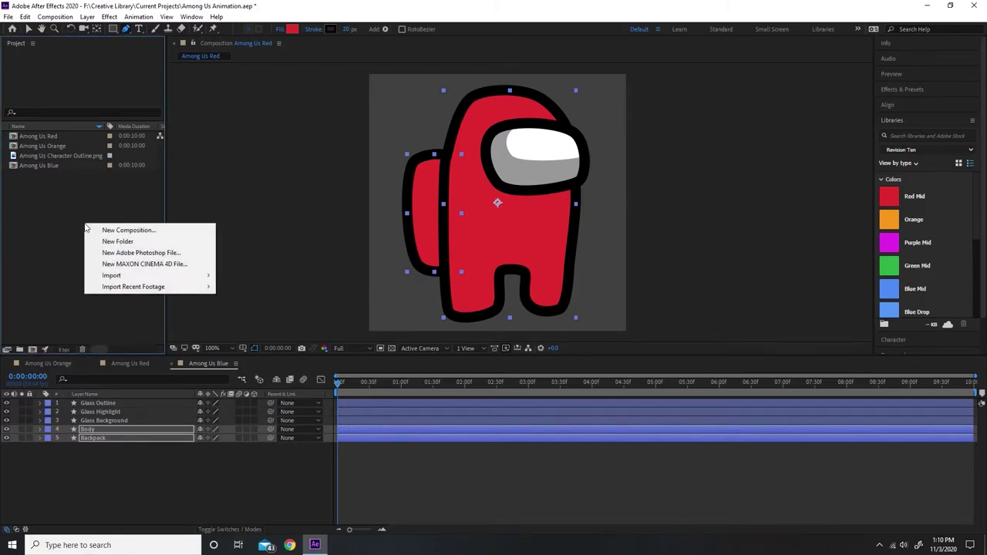
{"action": "left_click", "coordinate": [154, 233]}
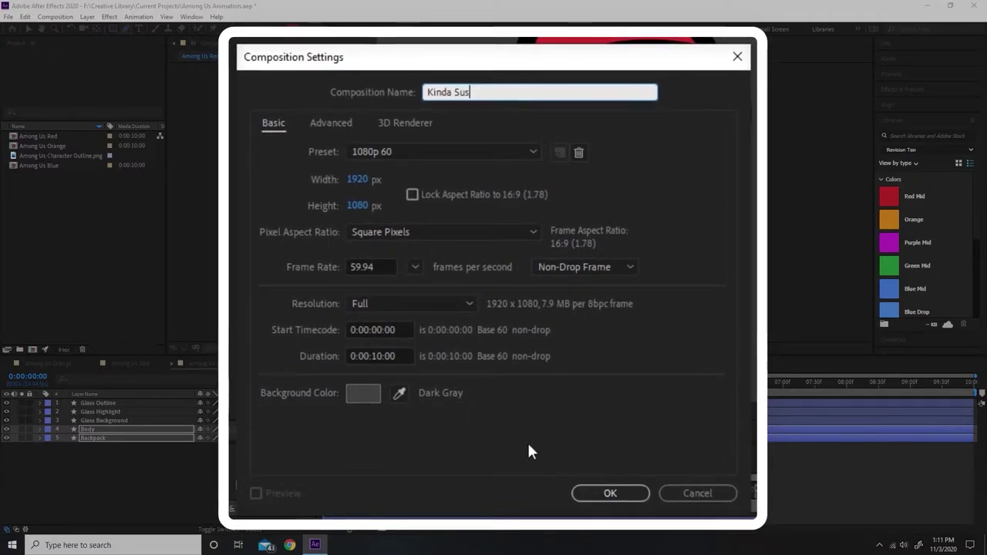
{"action": "left_click", "coordinate": [625, 495]}
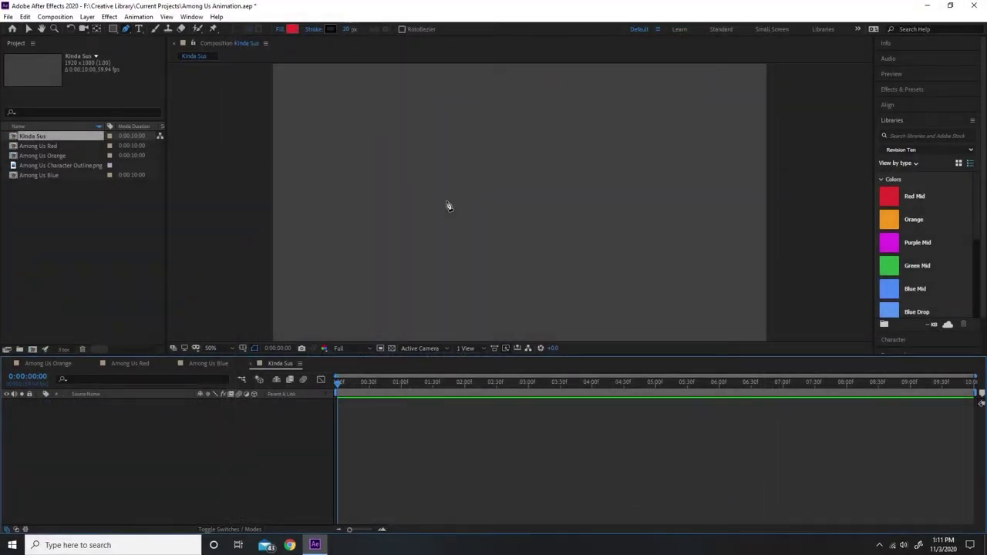
Step: Add the Among Us Red, Orange and Blue comps as layers in the Kinda Sus timeline
{"action": "left_click", "coordinate": [69, 146]}
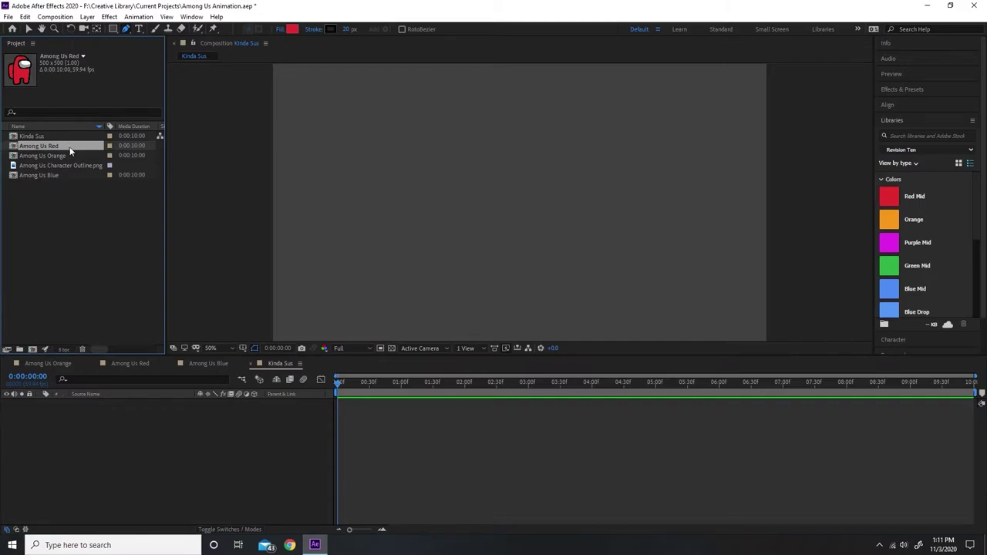
{"action": "left_click", "coordinate": [71, 155], "text": "shift"}
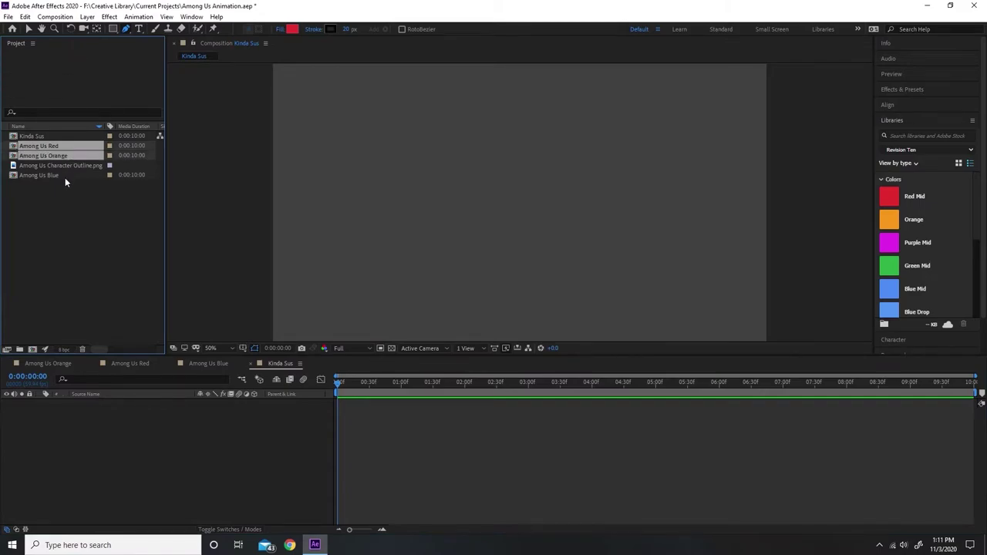
{"action": "left_click", "coordinate": [65, 177], "text": "shift"}
{"action": "left_click_drag", "start_coordinate": [56, 143], "coordinate": [132, 448]}
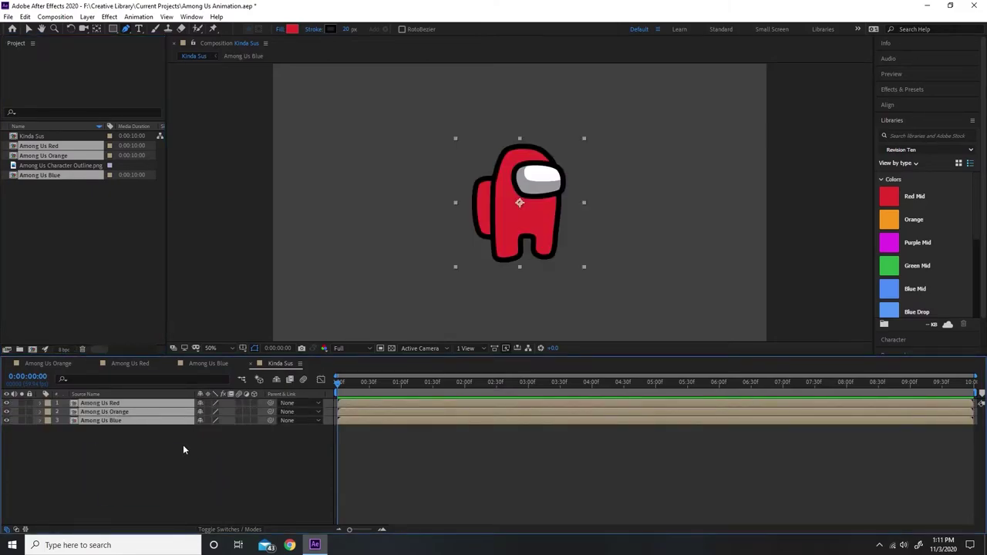
Step: Move the red crewmate left and the orange crewmate right, leaving blue in the middle
{"action": "key", "text": "ctrl+shift+a"}
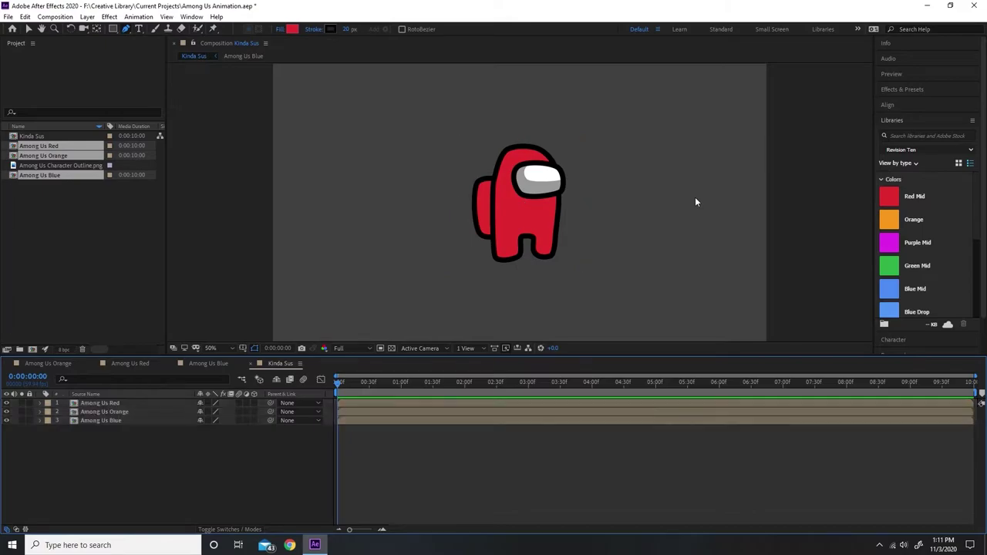
{"action": "left_click", "coordinate": [28, 30]}
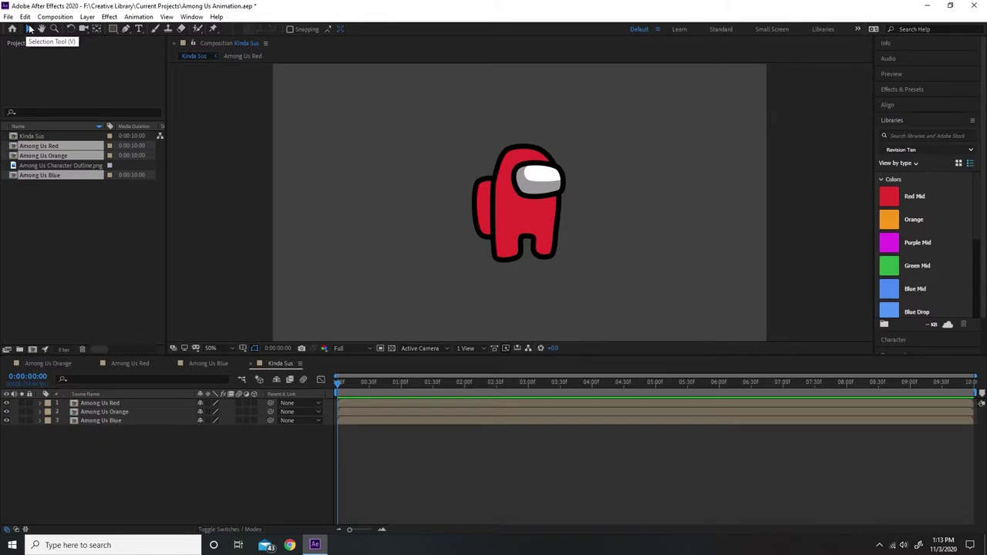
{"action": "left_click_drag", "start_coordinate": [531, 201], "coordinate": [400, 197]}
{"action": "left_click_drag", "start_coordinate": [560, 203], "coordinate": [660, 202]}
{"action": "left_click", "coordinate": [600, 300]}
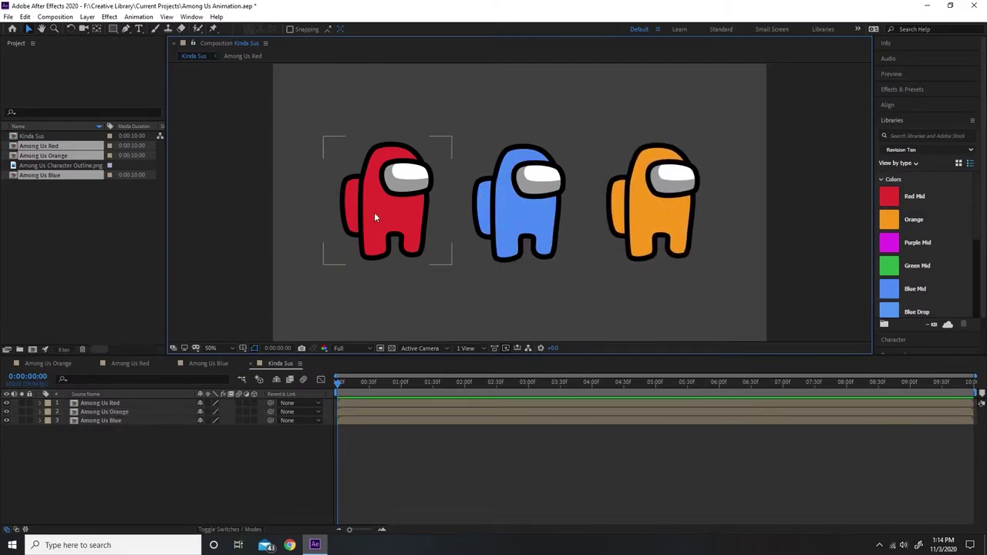
Step: Test-rotate all three crewmates, undo it, then set their anchor points to the feet (283, 454)
{"action": "left_click", "coordinate": [542, 208]}
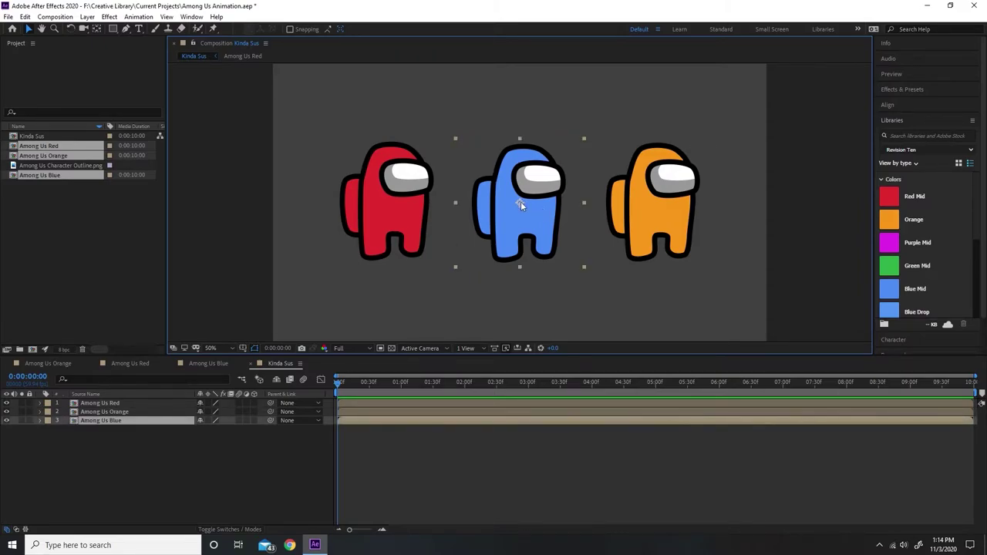
{"action": "left_click_drag", "start_coordinate": [111, 461], "coordinate": [104, 399]}
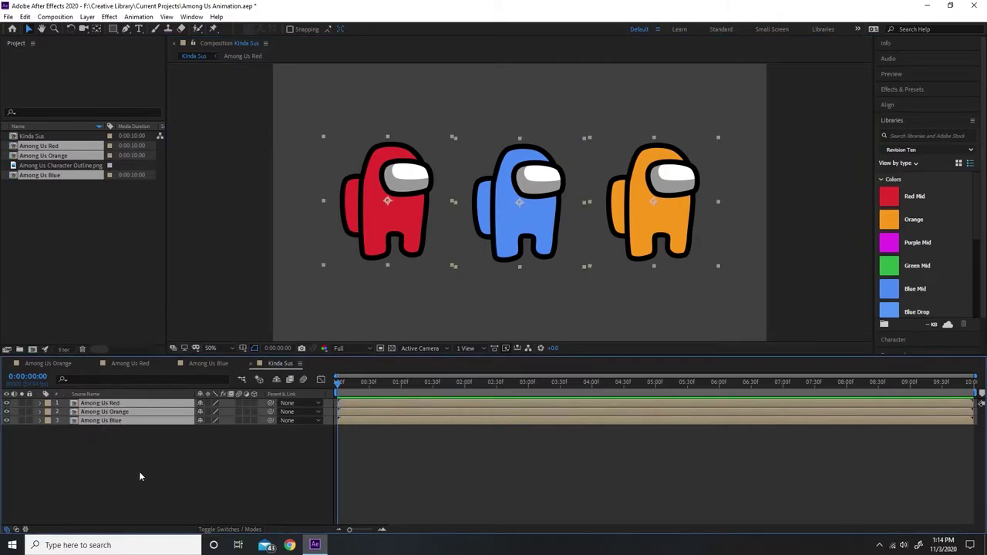
{"action": "key", "text": "r"}
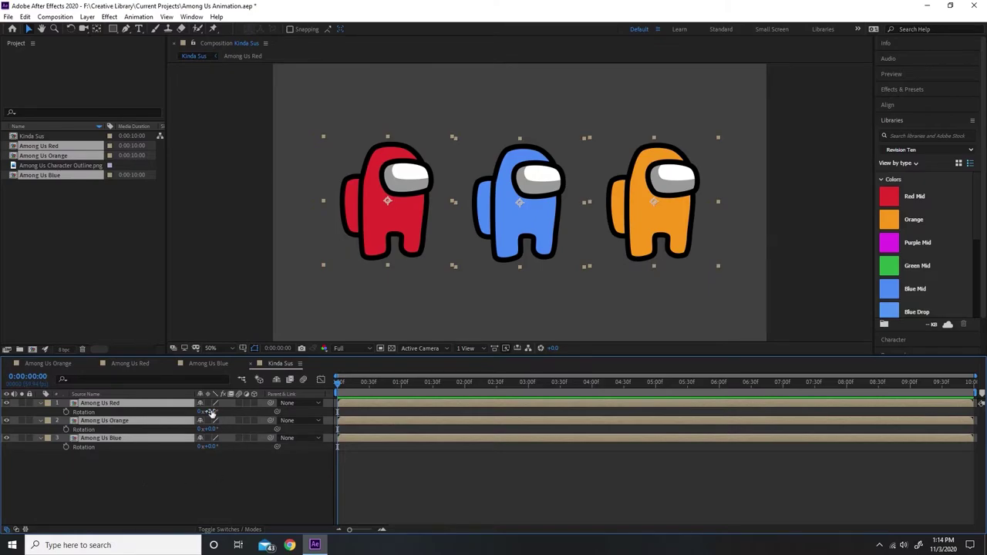
{"action": "left_click_drag", "start_coordinate": [212, 412], "coordinate": [219, 465]}
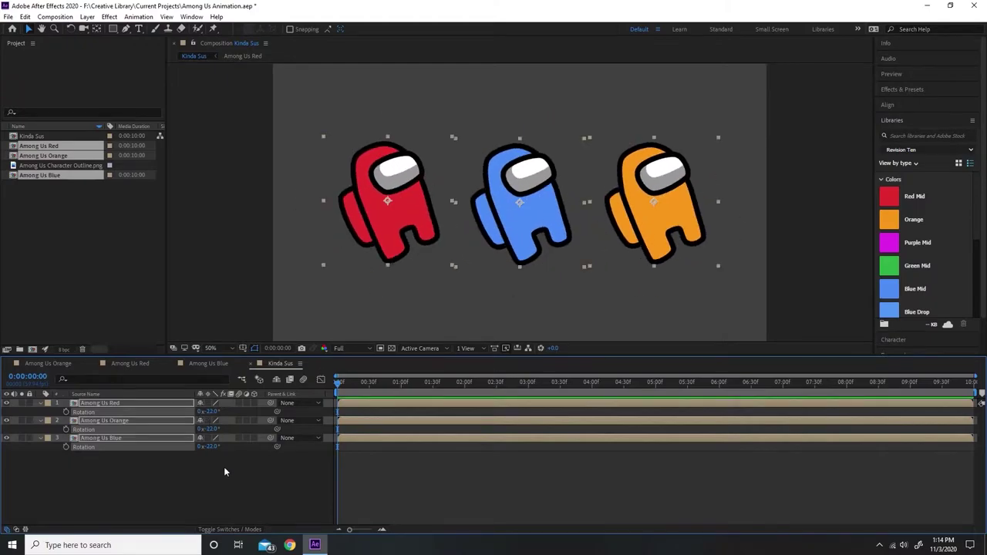
{"action": "key", "text": "ctrl+z"}
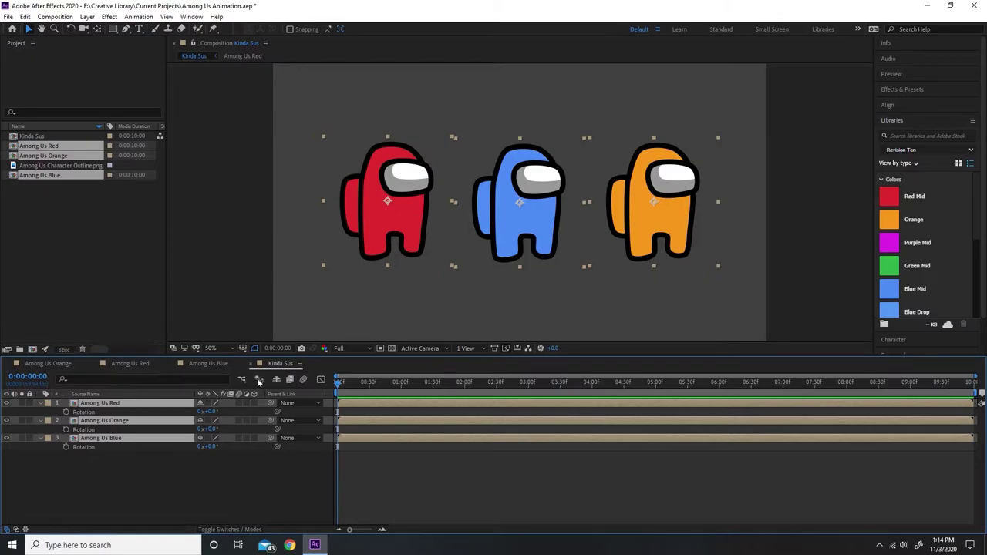
{"action": "key", "text": "a"}
{"action": "left_click_drag", "start_coordinate": [205, 412], "coordinate": [343, 392]}
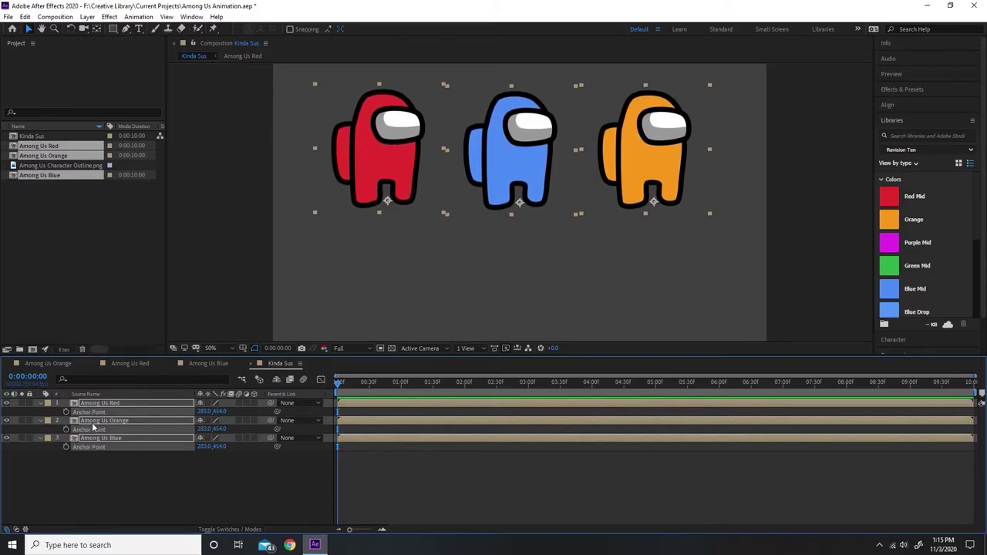
Step: Tilt the crewmates about their feet, then move orange to the bottom-left and red slightly left
{"action": "key", "text": "r"}
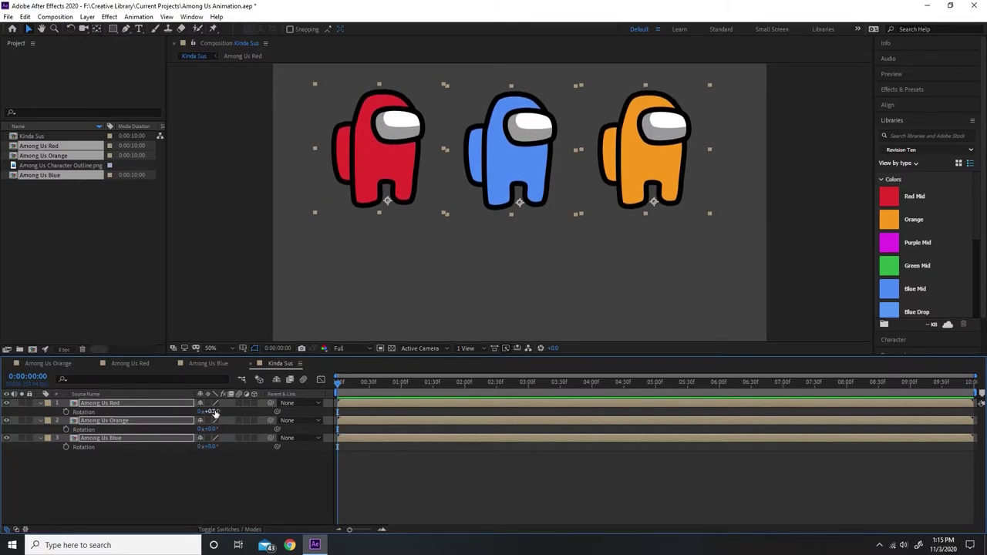
{"action": "mouse_move", "coordinate": [214, 413]}
{"action": "left_mouse_down"}
{"action": "mouse_move", "coordinate": [232, 412]}
{"action": "mouse_move", "coordinate": [214, 412]}
{"action": "left_mouse_up"}
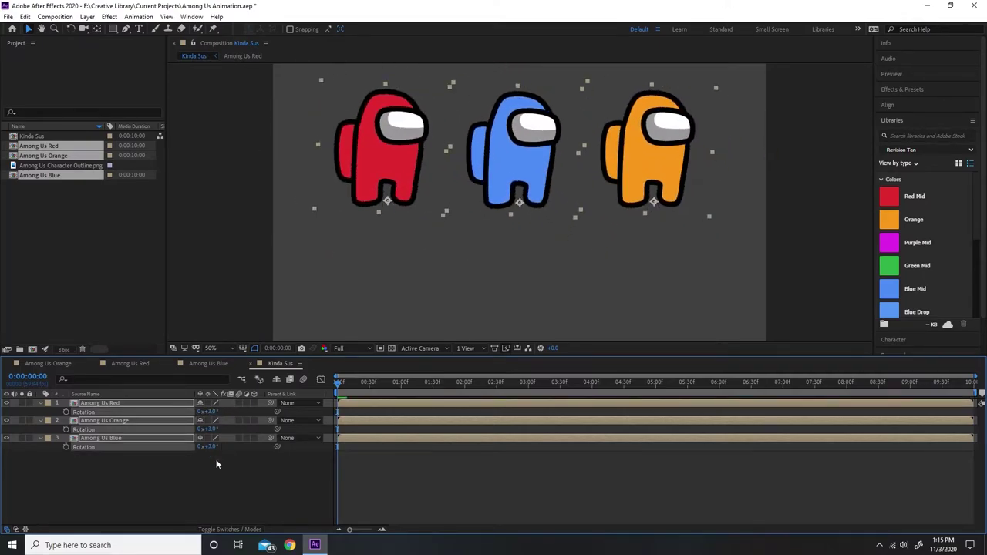
{"action": "left_click", "coordinate": [174, 466]}
{"action": "left_click_drag", "start_coordinate": [652, 127], "coordinate": [399, 313]}
{"action": "left_click_drag", "start_coordinate": [387, 144], "coordinate": [369, 155]}
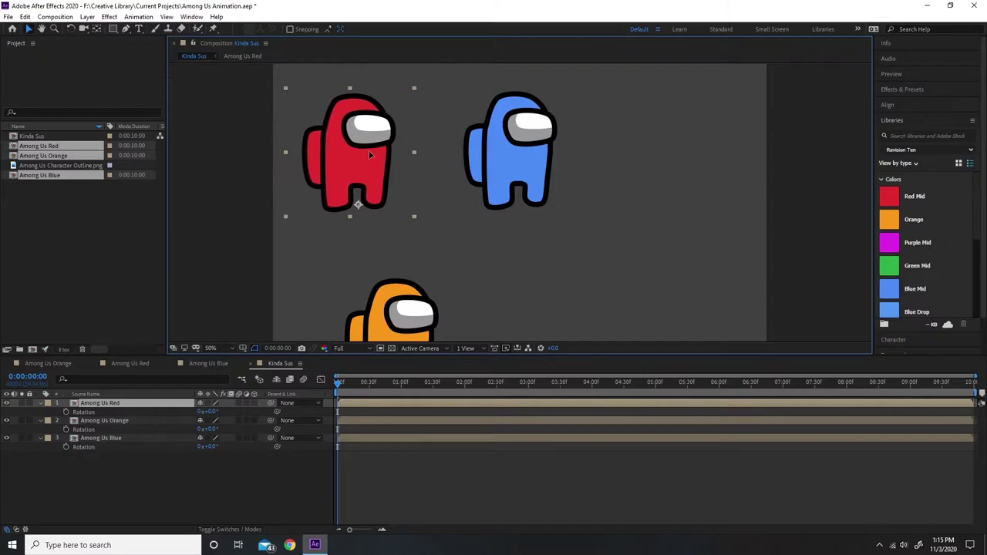
Step: Rotate Among Us Red to 28°, push it mostly off the left edge, and shift blue right
{"action": "left_click", "coordinate": [208, 412]}
{"action": "type", "text": "28"}
{"action": "key", "text": "Return"}
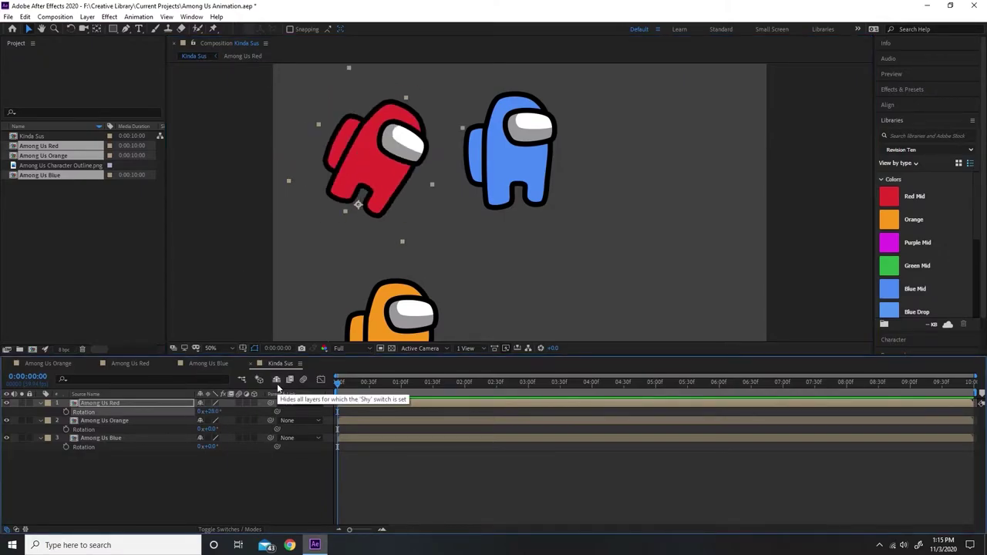
{"action": "left_click_drag", "start_coordinate": [360, 156], "coordinate": [274, 151]}
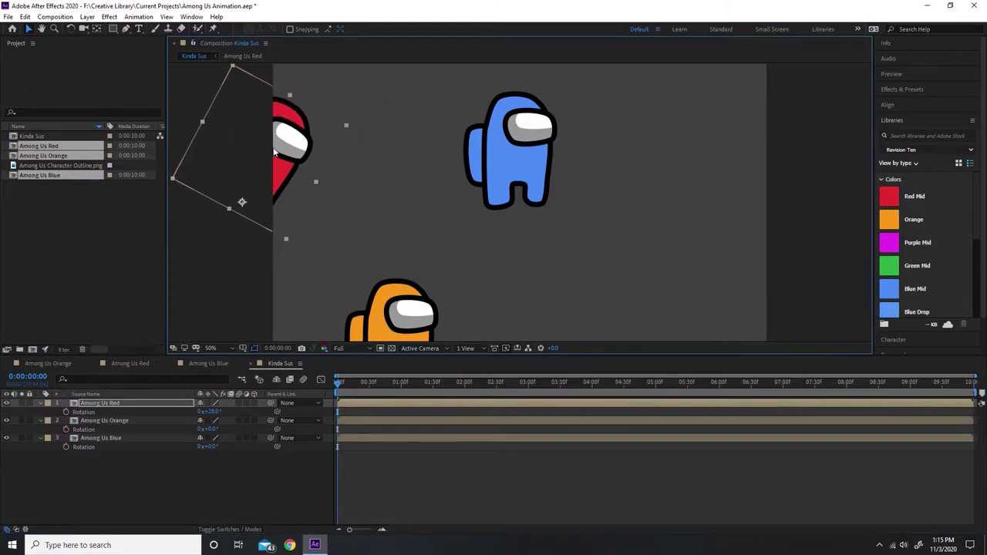
{"action": "left_click", "coordinate": [500, 152]}
{"action": "left_click_drag", "start_coordinate": [537, 137], "coordinate": [637, 168]}
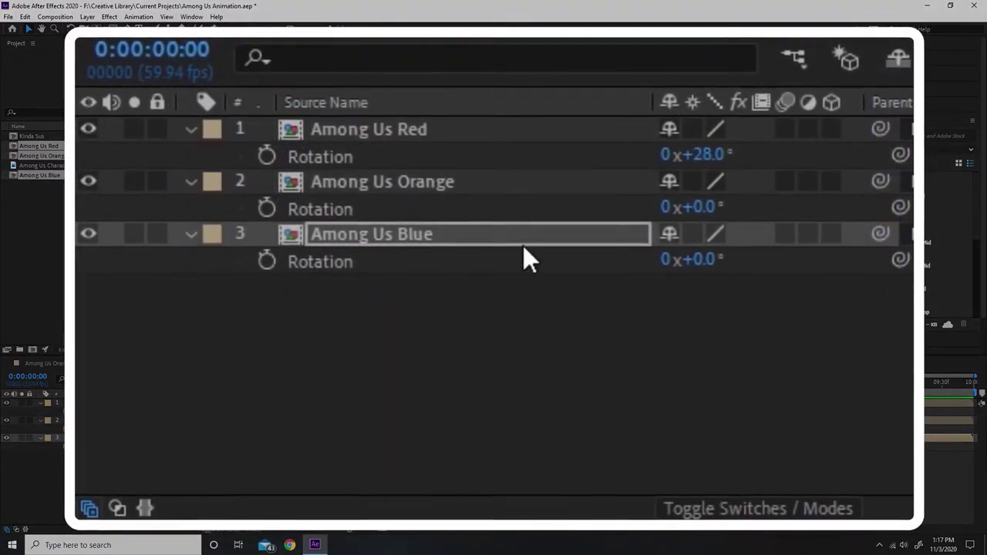
Step: Unlink the blue layer's scale and set its X scale to -100 to mirror it
{"action": "left_click", "coordinate": [399, 239]}
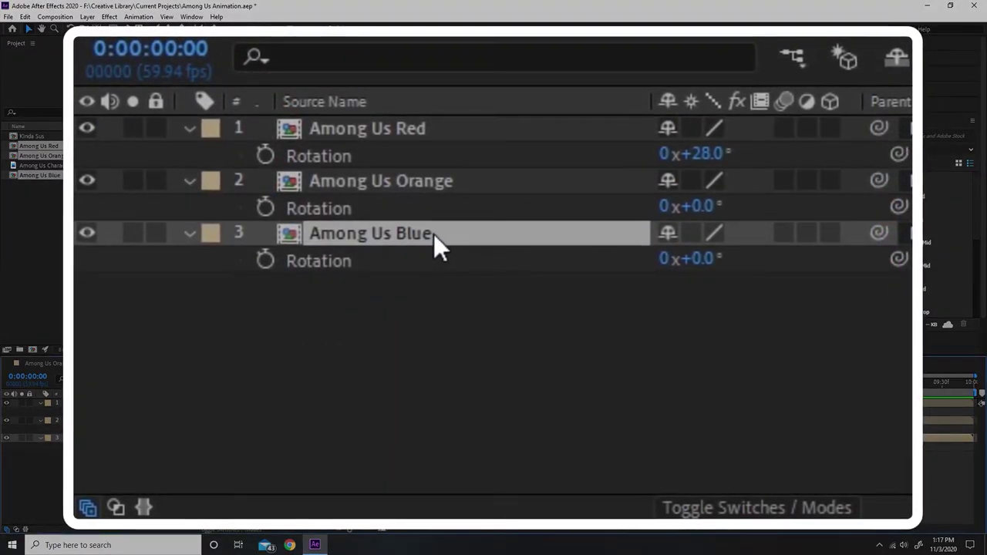
{"action": "key", "text": "s"}
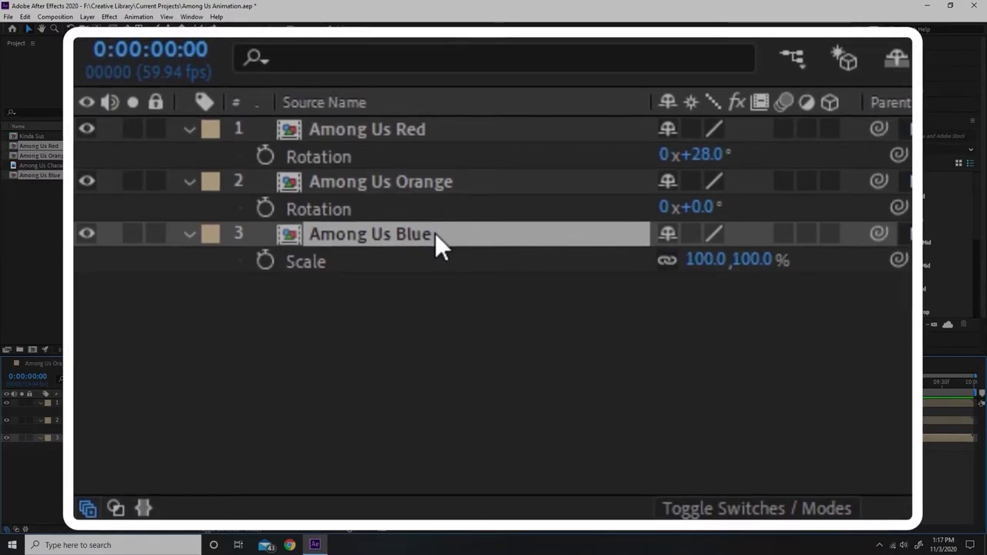
{"action": "left_click", "coordinate": [666, 261]}
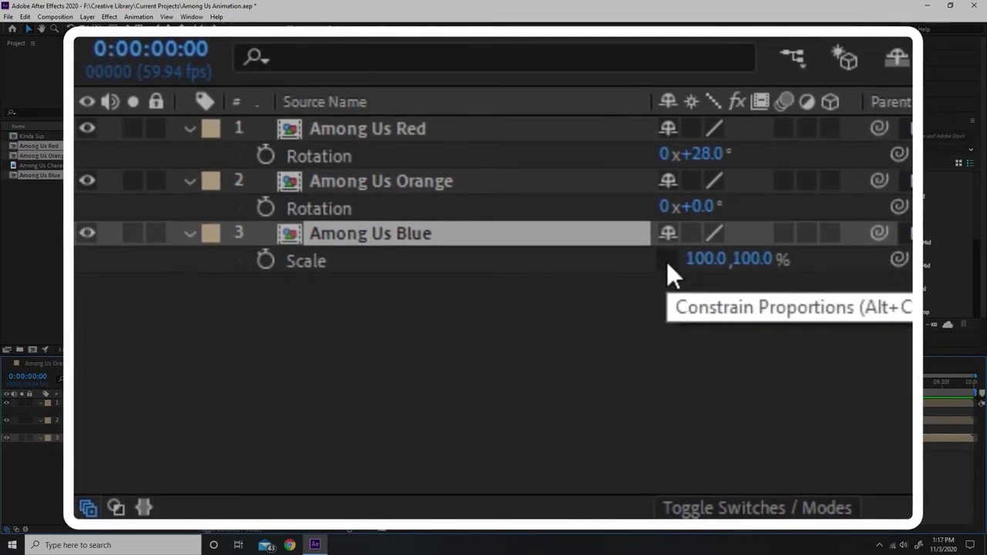
{"action": "left_click_drag", "start_coordinate": [749, 261], "coordinate": [766, 291]}
{"action": "key", "text": "ctrl+z"}
{"action": "left_click", "coordinate": [710, 260]}
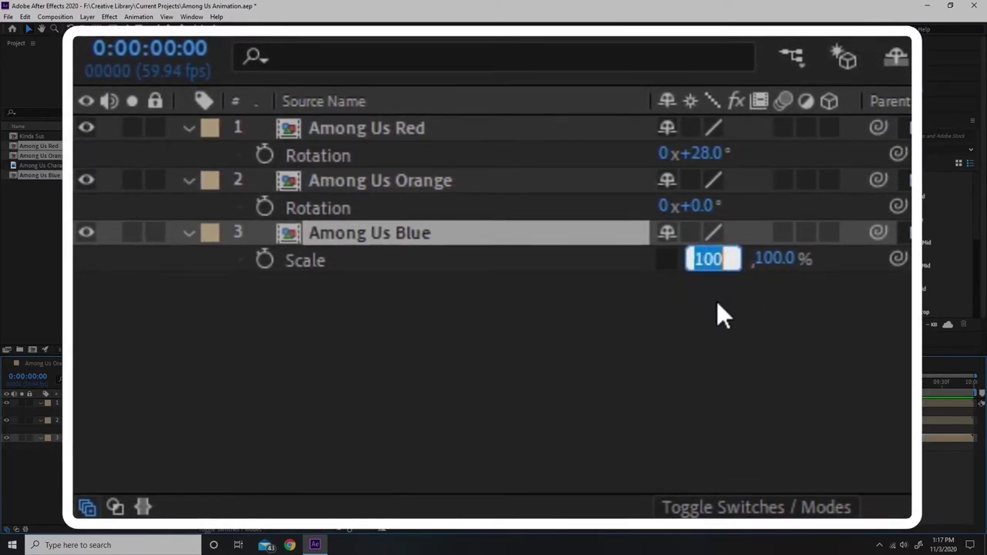
{"action": "type", "text": "-100"}
{"action": "key", "text": "Return"}
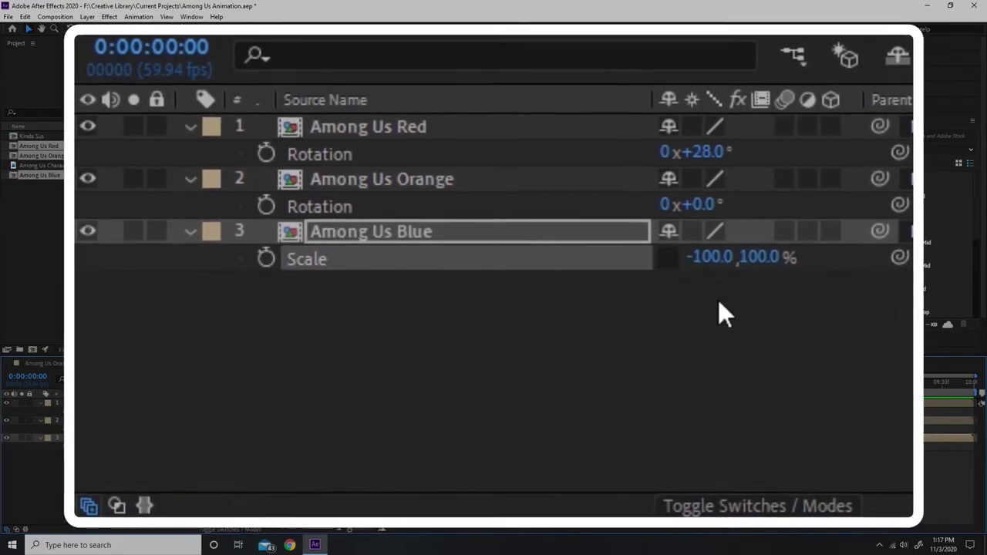
Step: Rotate blue to -28°, tuck it behind the right edge, and fine-tune red and blue rotations
{"action": "key", "text": "r"}
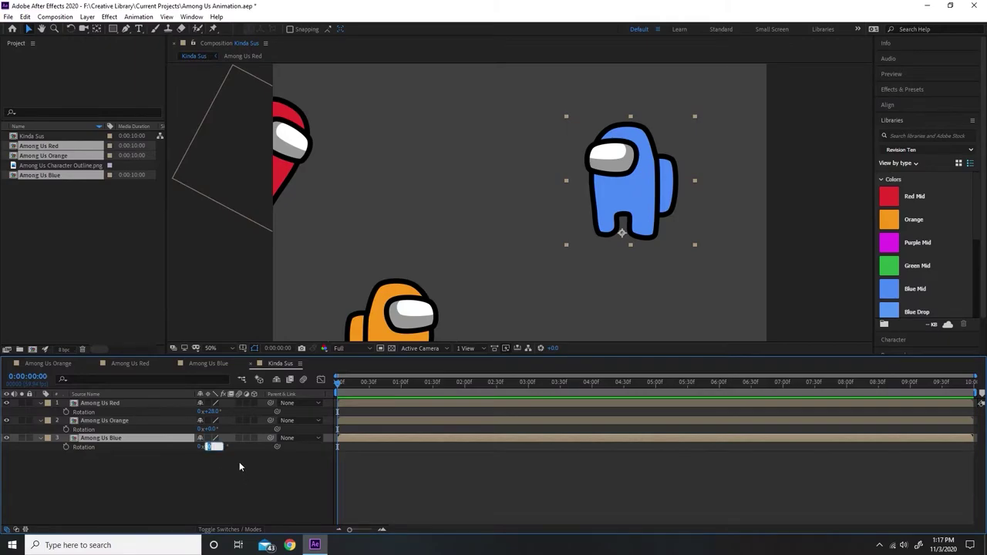
{"action": "type", "text": "-28"}
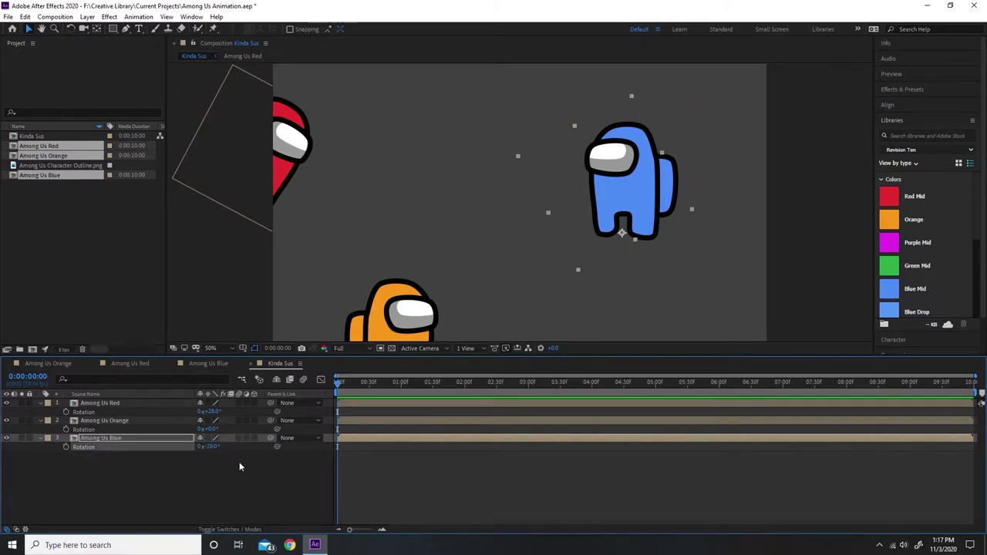
{"action": "key", "text": "Return"}
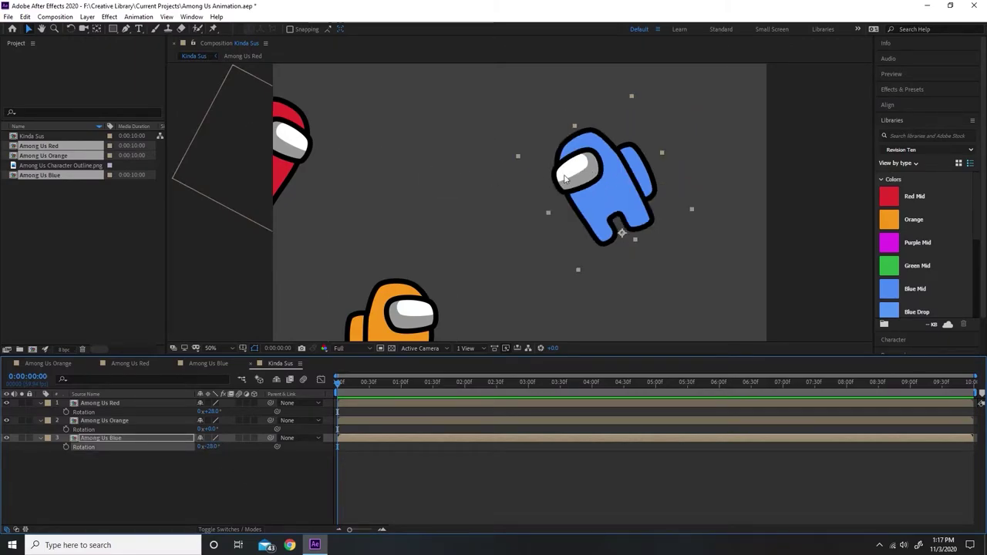
{"action": "left_click_drag", "start_coordinate": [640, 170], "coordinate": [799, 167]}
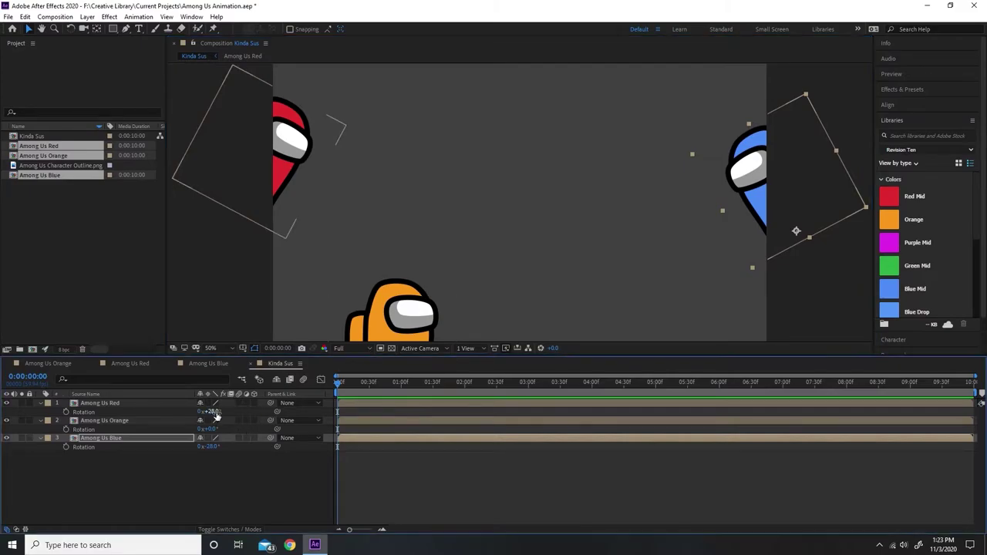
{"action": "mouse_move", "coordinate": [213, 412]}
{"action": "left_mouse_down"}
{"action": "mouse_move", "coordinate": [202, 418]}
{"action": "mouse_move", "coordinate": [210, 415]}
{"action": "left_mouse_up"}
{"action": "left_click_drag", "start_coordinate": [213, 450], "coordinate": [233, 445]}
{"action": "key", "text": "space"}
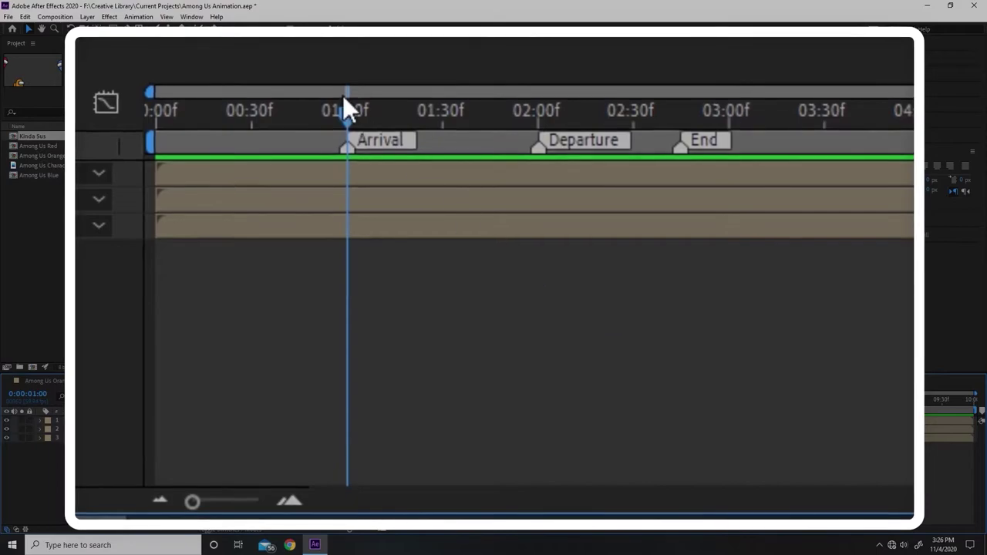
Step: Scrub the time indicator from the 01:00 Arrival marker to the 02:00 Departure marker
{"action": "mouse_move", "coordinate": [344, 116]}
{"action": "left_mouse_down"}
{"action": "mouse_move", "coordinate": [286, 121]}
{"action": "mouse_move", "coordinate": [342, 120]}
{"action": "left_mouse_up"}
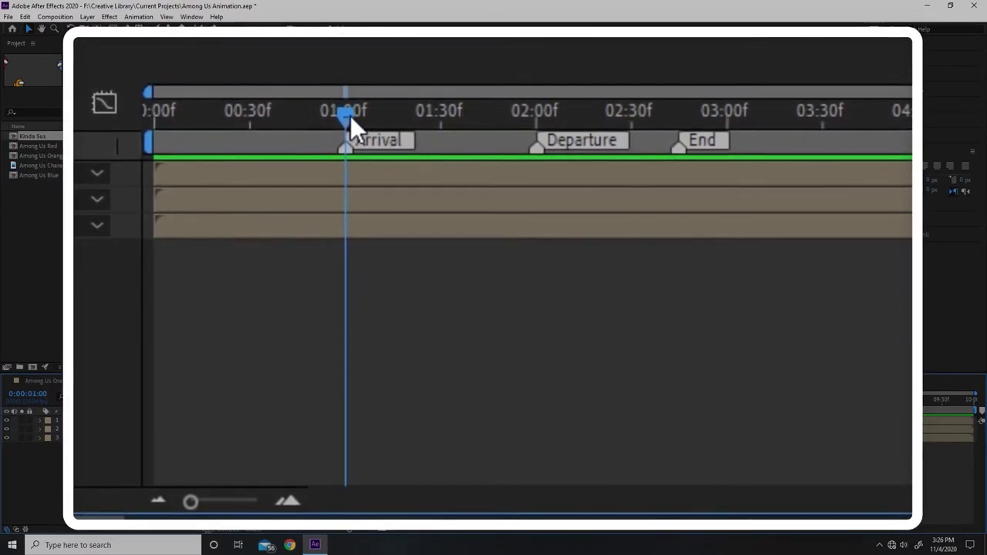
{"action": "mouse_move", "coordinate": [350, 115]}
{"action": "left_mouse_down"}
{"action": "mouse_move", "coordinate": [545, 123]}
{"action": "mouse_move", "coordinate": [558, 112]}
{"action": "mouse_move", "coordinate": [685, 108]}
{"action": "left_mouse_up"}
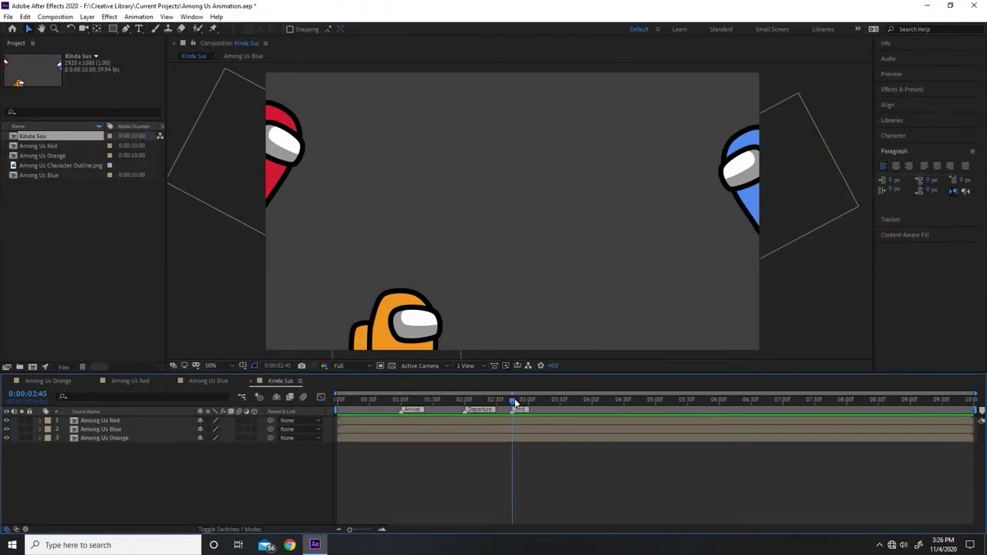
Step: At 01:00, set Rotation keyframes on Red and Blue and a Position keyframe on Orange
{"action": "left_click_drag", "start_coordinate": [515, 402], "coordinate": [400, 398]}
{"action": "left_click", "coordinate": [104, 421]}
{"action": "left_click", "coordinate": [120, 429], "text": "shift"}
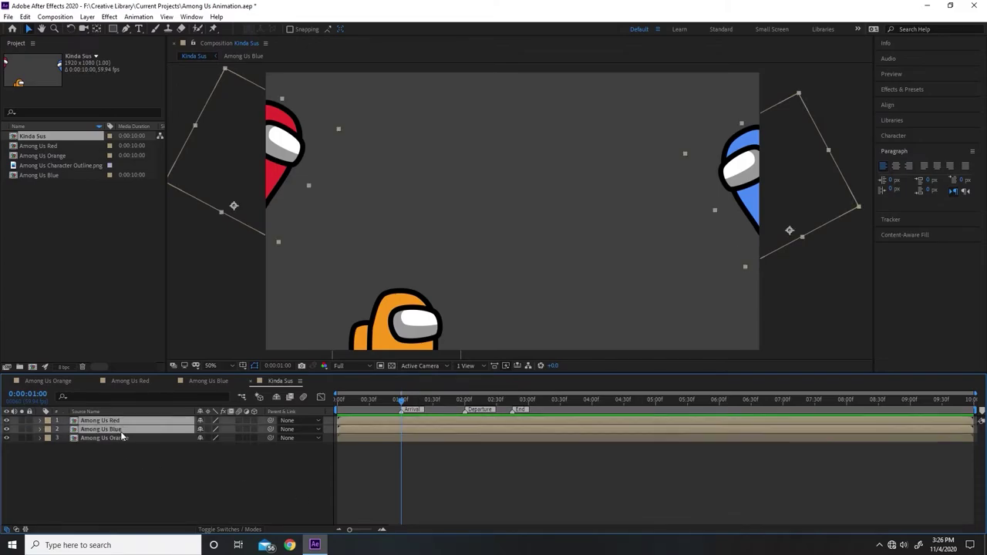
{"action": "key", "text": "r"}
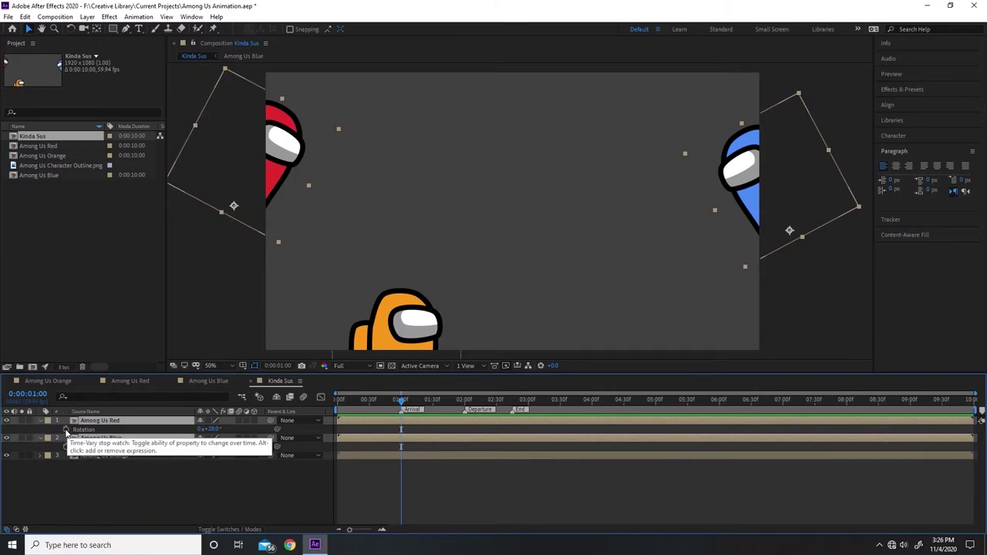
{"action": "left_click", "coordinate": [65, 431]}
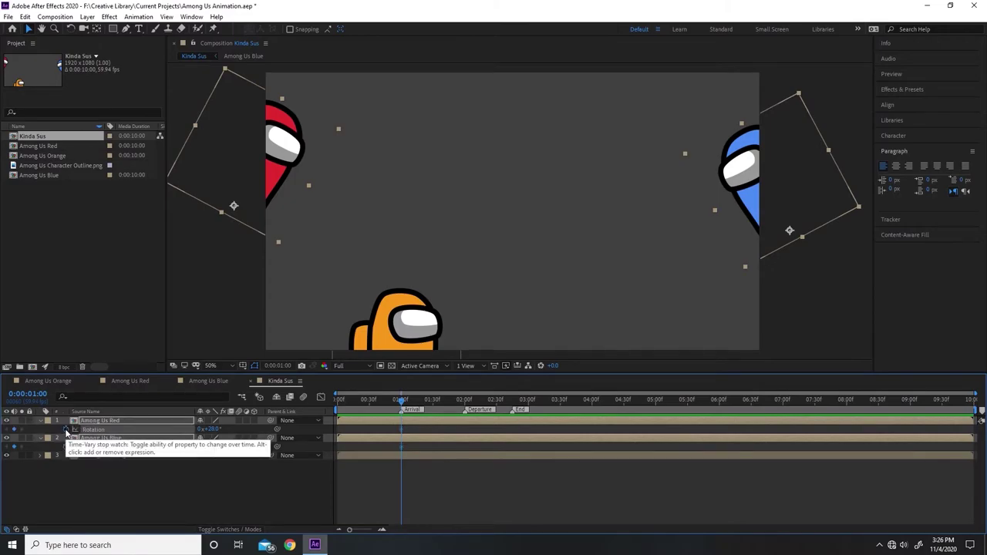
{"action": "left_click", "coordinate": [130, 467]}
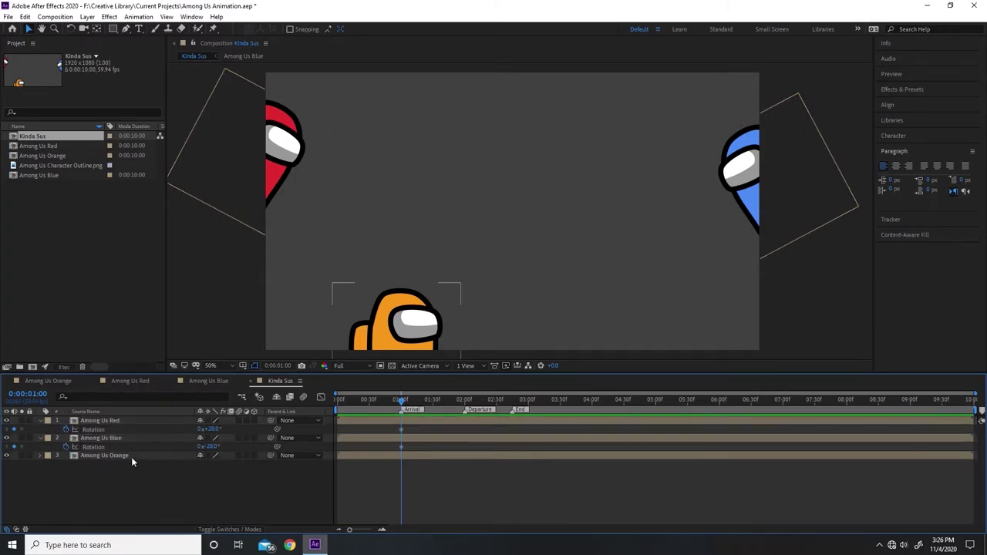
{"action": "left_click", "coordinate": [132, 457]}
{"action": "key", "text": "p"}
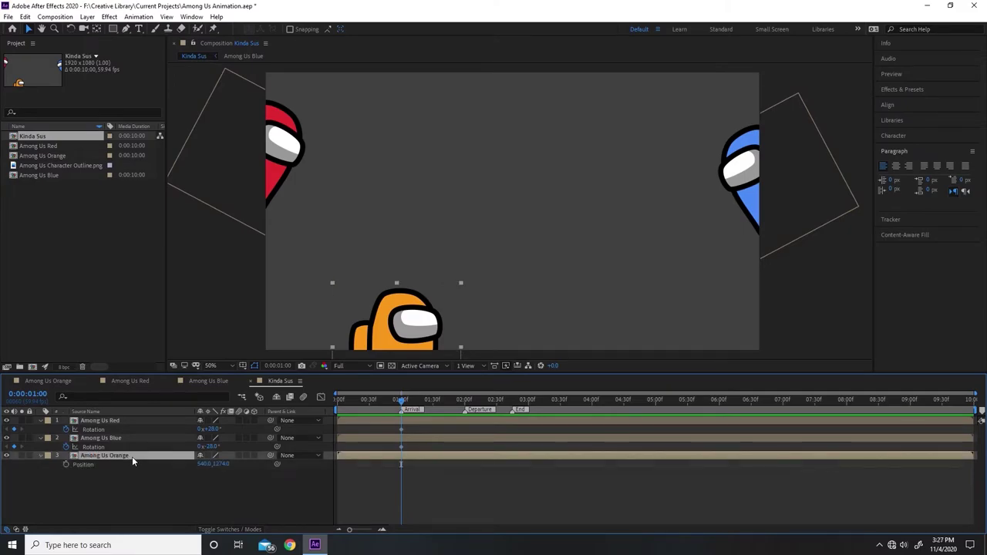
{"action": "left_click", "coordinate": [66, 464]}
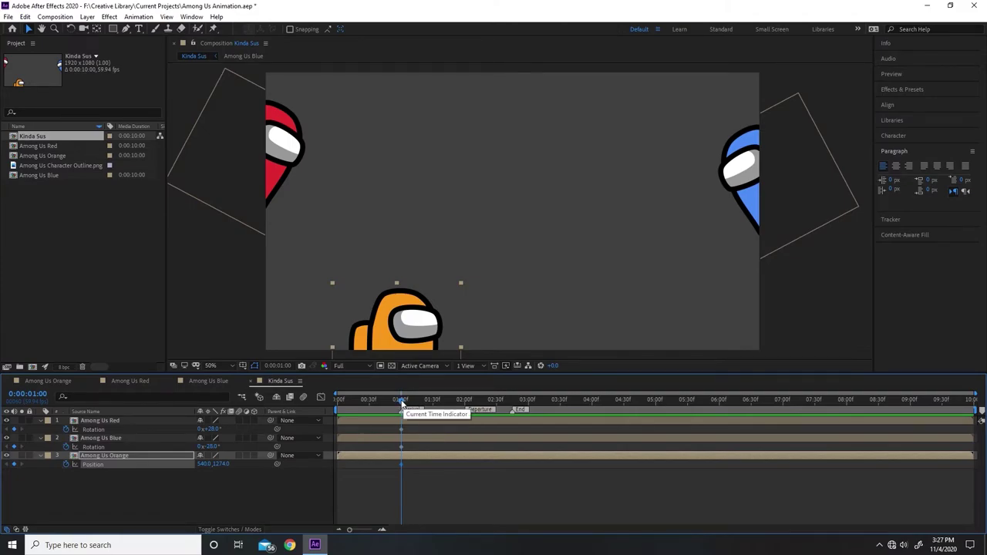
Step: At 0:00, rotate red and blue away and lower orange out of frame, then preview
{"action": "left_click_drag", "start_coordinate": [401, 402], "coordinate": [299, 409]}
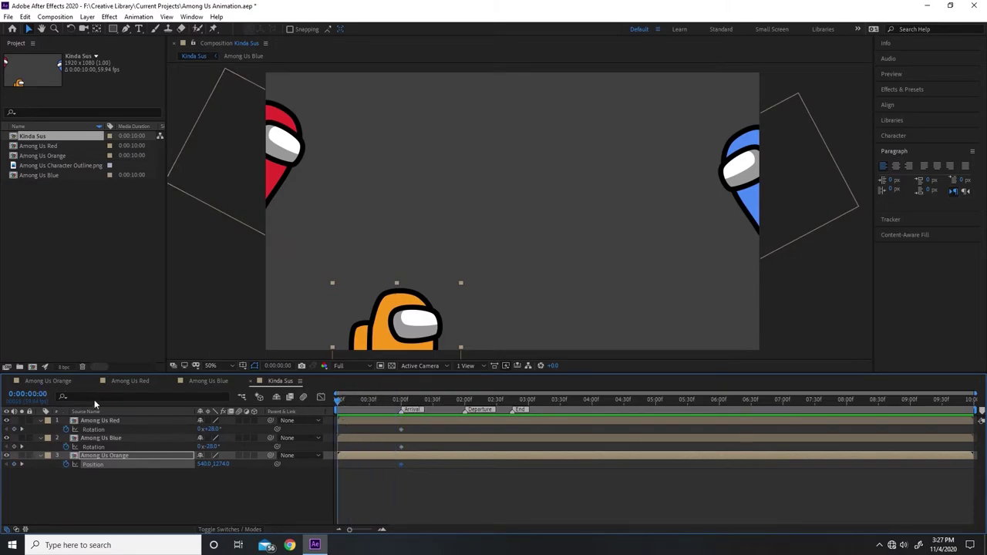
{"action": "left_click", "coordinate": [198, 490]}
{"action": "mouse_move", "coordinate": [210, 430]}
{"action": "left_mouse_down"}
{"action": "mouse_move", "coordinate": [221, 430]}
{"action": "mouse_move", "coordinate": [200, 430]}
{"action": "left_mouse_up"}
{"action": "left_click", "coordinate": [212, 447]}
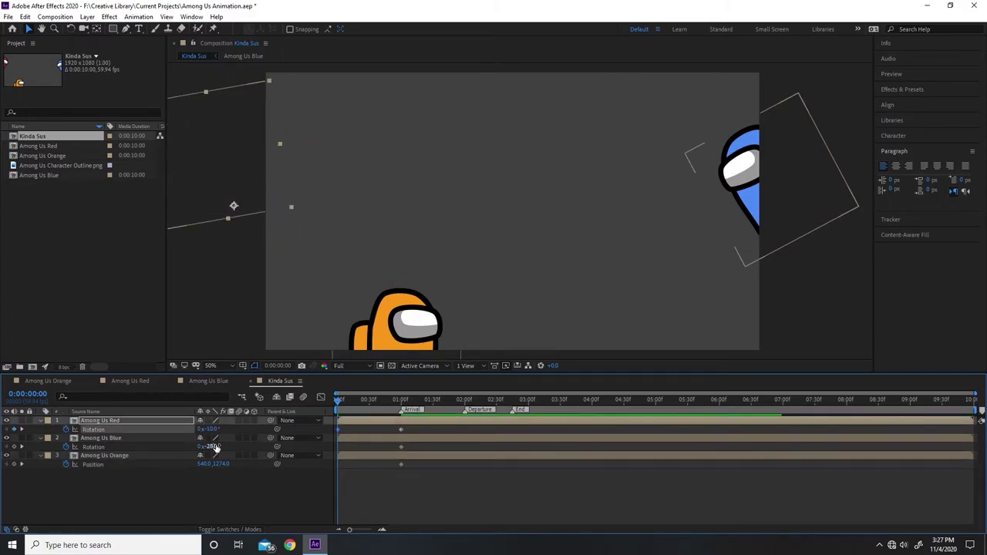
{"action": "left_click_drag", "start_coordinate": [212, 447], "coordinate": [236, 446]}
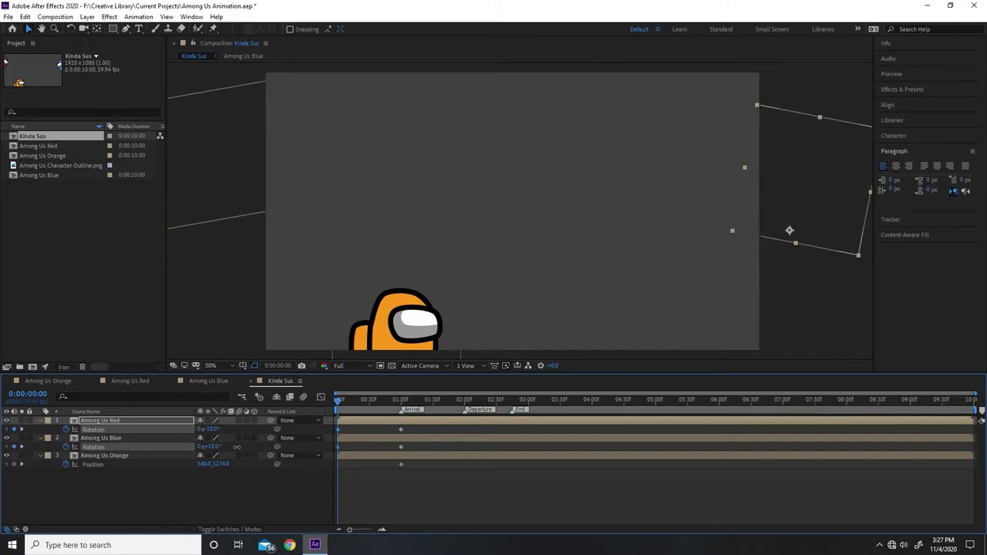
{"action": "left_click", "coordinate": [237, 446]}
{"action": "left_click", "coordinate": [225, 477]}
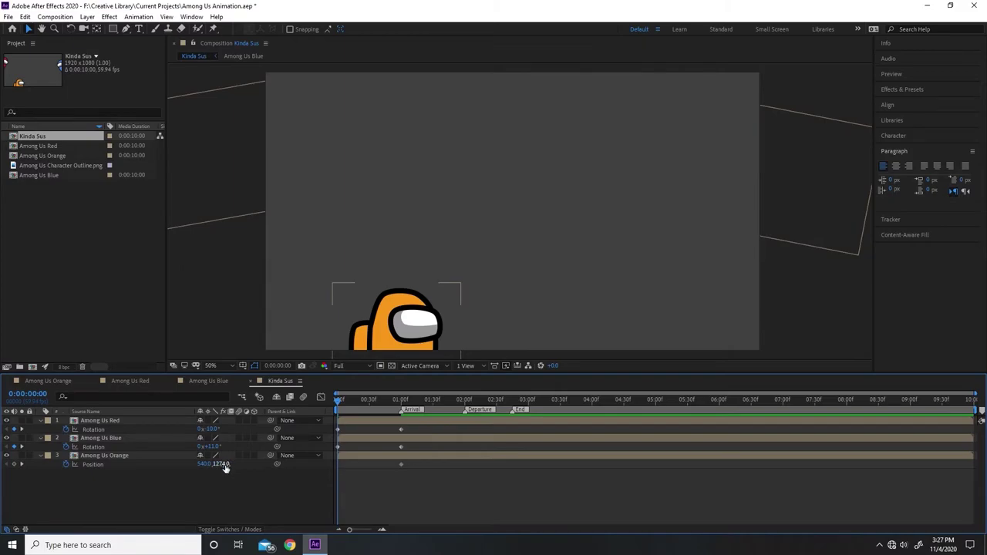
{"action": "left_click_drag", "start_coordinate": [221, 465], "coordinate": [364, 465]}
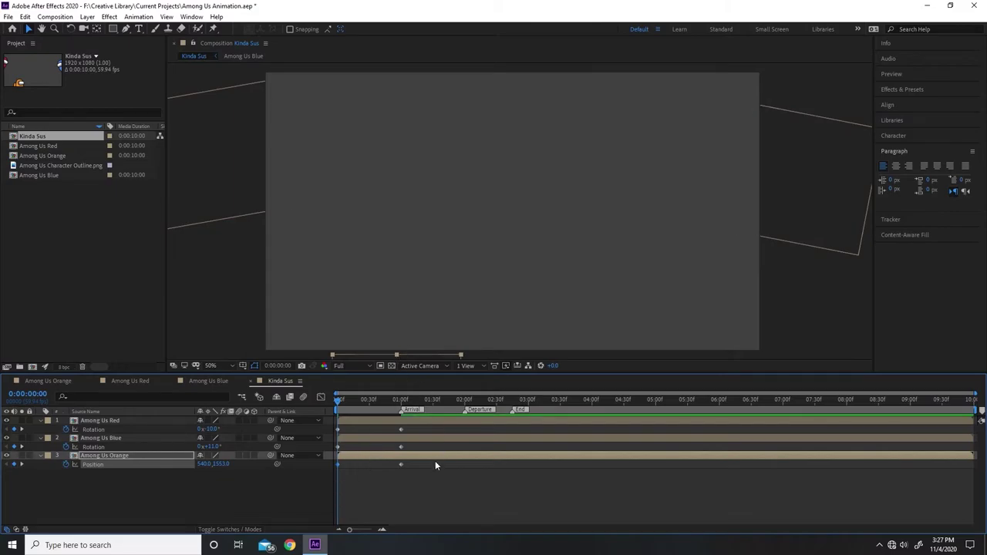
{"action": "key", "text": "space"}
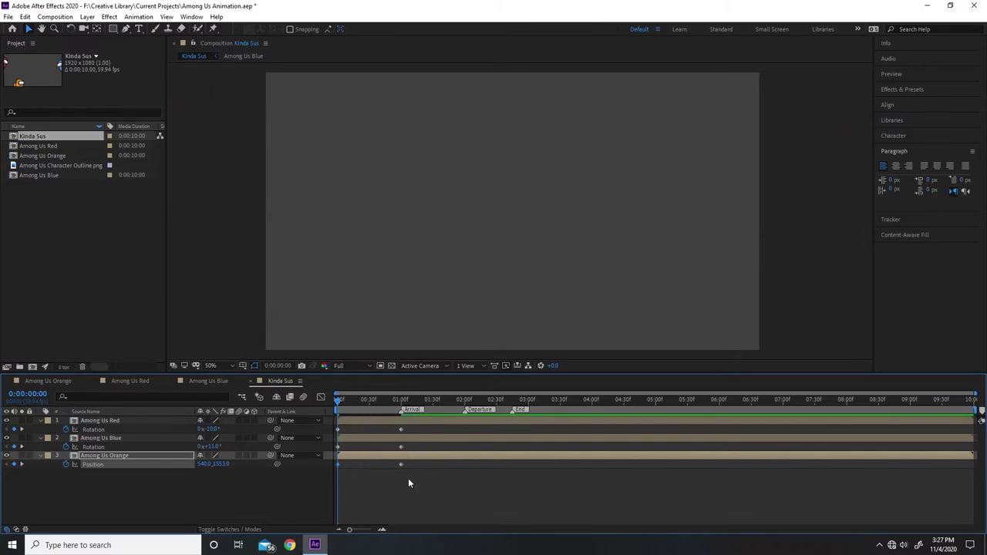
{"action": "key", "text": "space"}
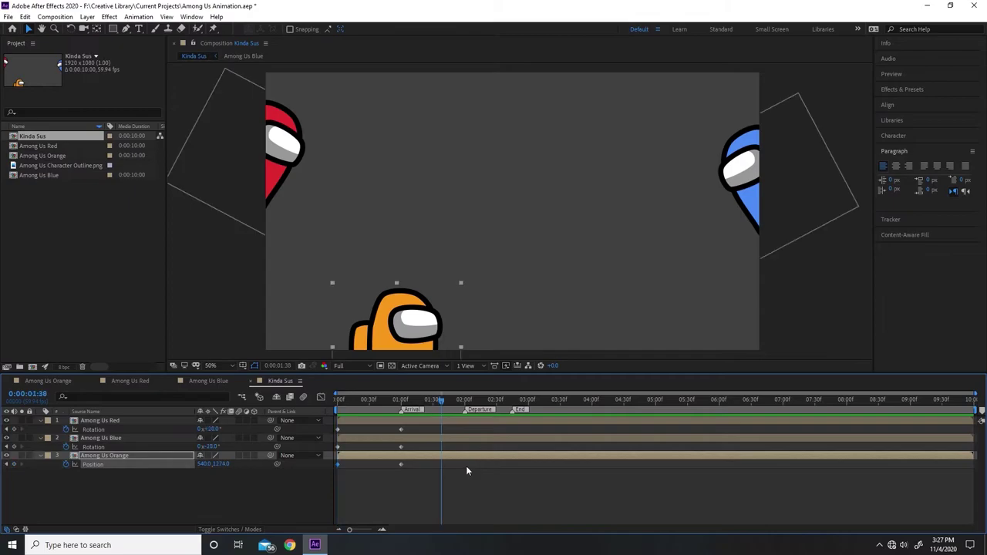
Step: Copy the characters' 1:00 keyframes and paste them at 2:00 to hold the pose
{"action": "left_click_drag", "start_coordinate": [442, 401], "coordinate": [465, 402]}
{"action": "left_click", "coordinate": [416, 482]}
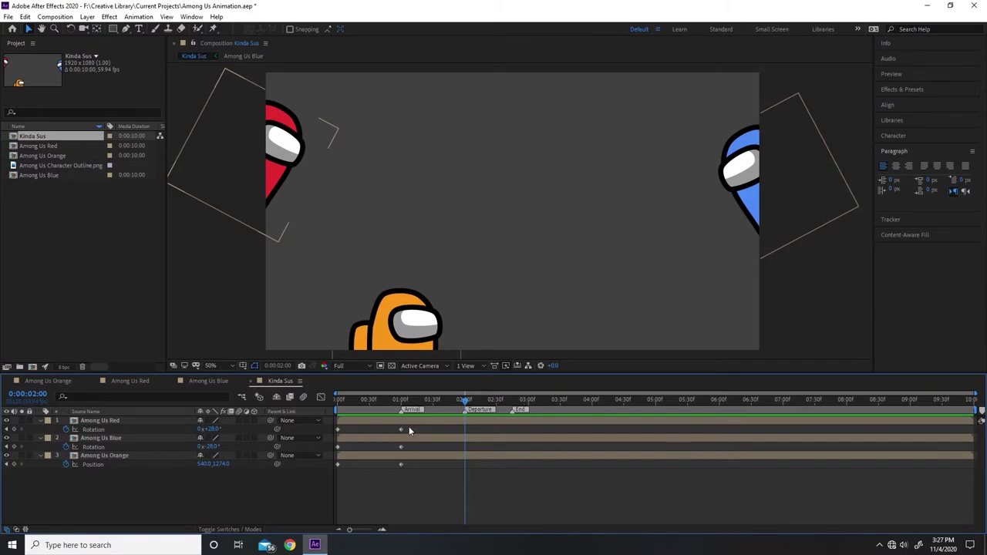
{"action": "left_click_drag", "start_coordinate": [410, 426], "coordinate": [394, 473]}
{"action": "key", "text": "ctrl+c"}
{"action": "key", "text": "ctrl+v"}
{"action": "key", "text": "ctrl+c"}
{"action": "key", "text": "ctrl+v"}
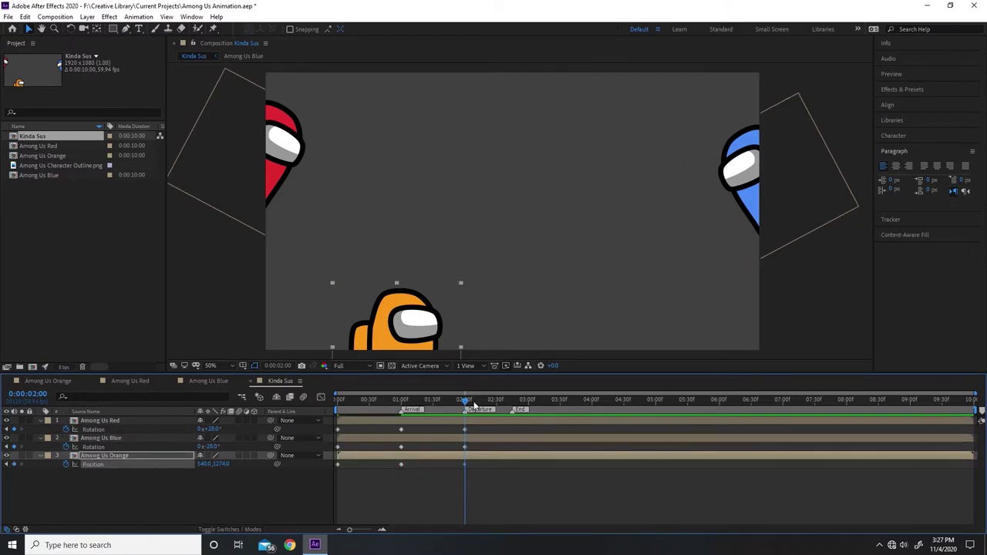
Step: Paste each character's starting keyframe at 2:45 so red, blue and orange exit
{"action": "left_click_drag", "start_coordinate": [466, 402], "coordinate": [512, 402]}
{"action": "left_click", "coordinate": [337, 428]}
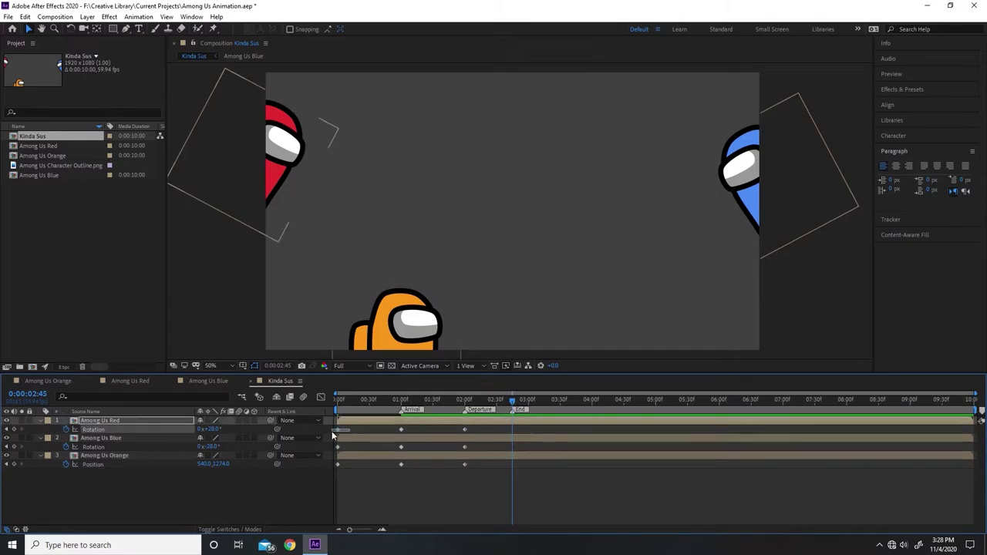
{"action": "key", "text": "ctrl+c"}
{"action": "key", "text": "ctrl+v"}
{"action": "left_click", "coordinate": [337, 446]}
{"action": "key", "text": "ctrl+c"}
{"action": "key", "text": "ctrl+v"}
{"action": "left_click", "coordinate": [338, 464]}
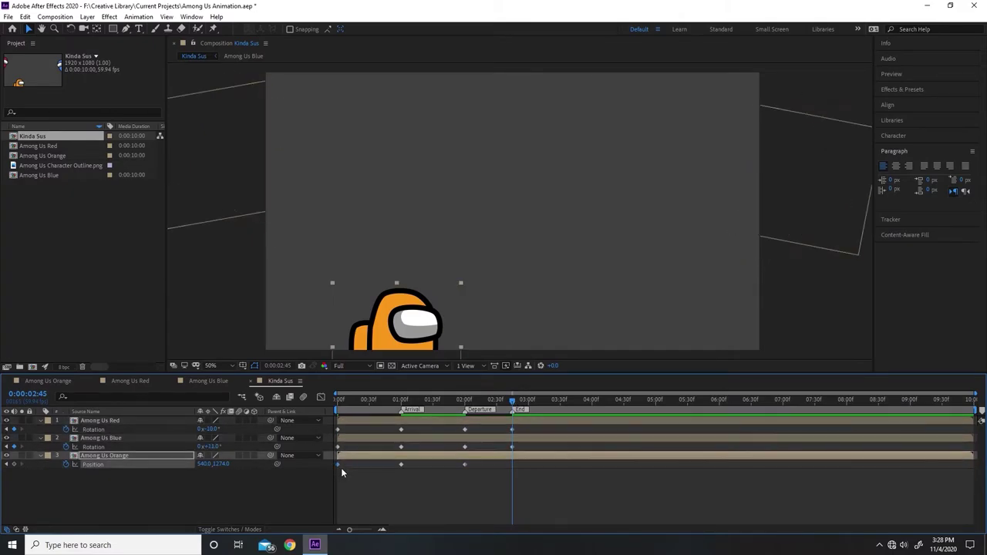
{"action": "key", "text": "ctrl+c"}
{"action": "key", "text": "ctrl+v"}
Step: Preview the enter-and-exit animation from about 0:27 and stop around 1:31
{"action": "left_click_drag", "start_coordinate": [512, 399], "coordinate": [338, 404]}
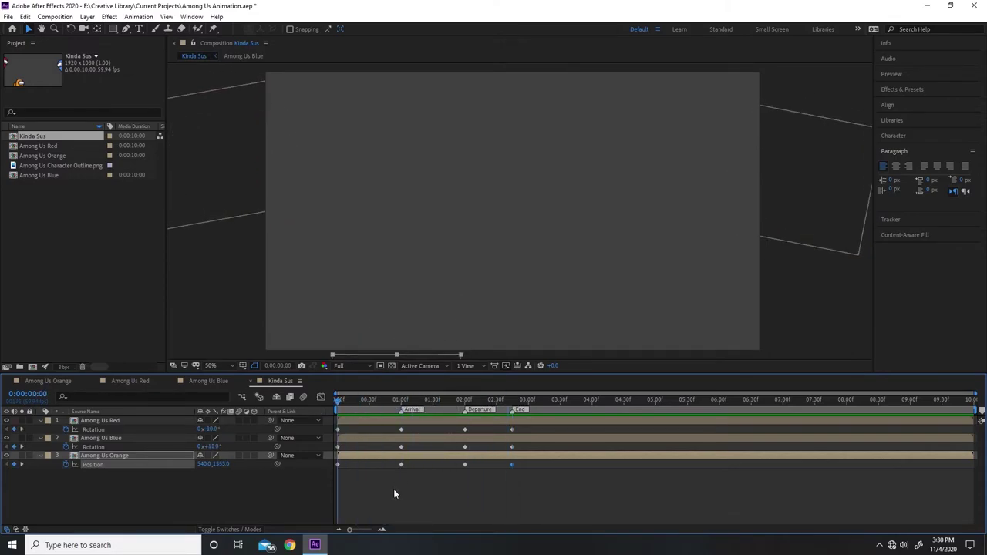
{"action": "key", "text": "space"}
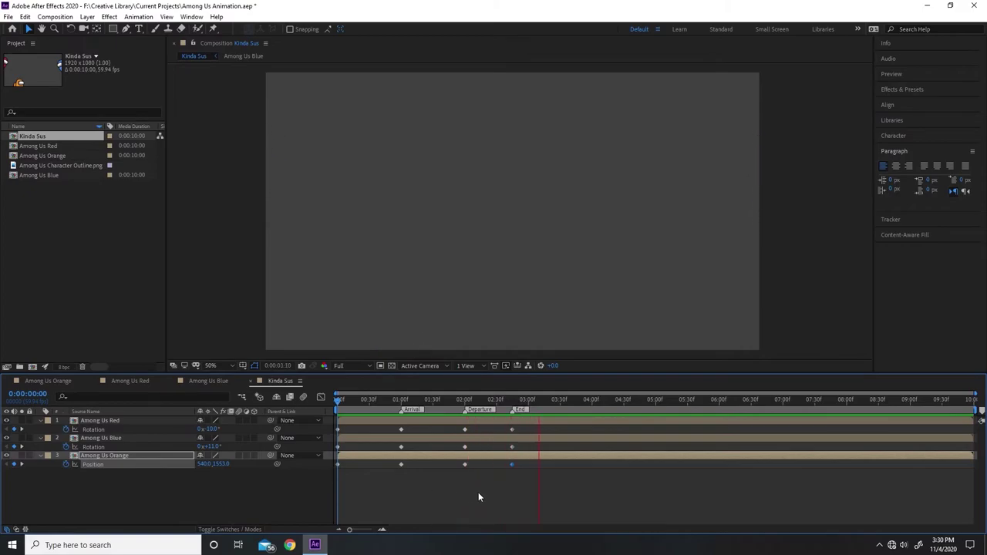
{"action": "left_click", "coordinate": [457, 400]}
{"action": "left_click_drag", "start_coordinate": [438, 407], "coordinate": [432, 405]}
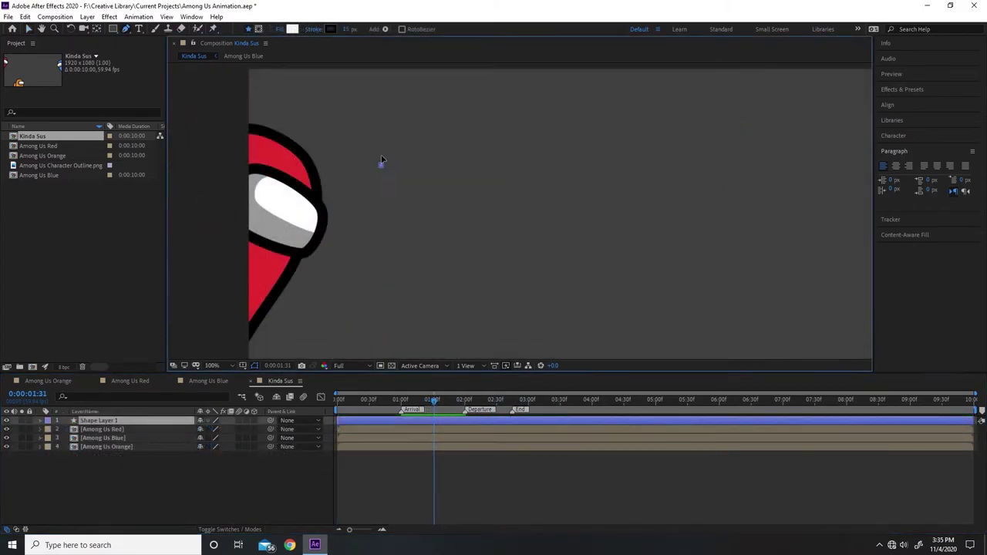
Step: Draw a speech bubble beside the red crewmate and type 'Kinda sus...' inside it
{"action": "left_click_drag", "start_coordinate": [568, 162], "coordinate": [586, 197]}
{"action": "left_click_drag", "start_coordinate": [381, 162], "coordinate": [362, 198]}
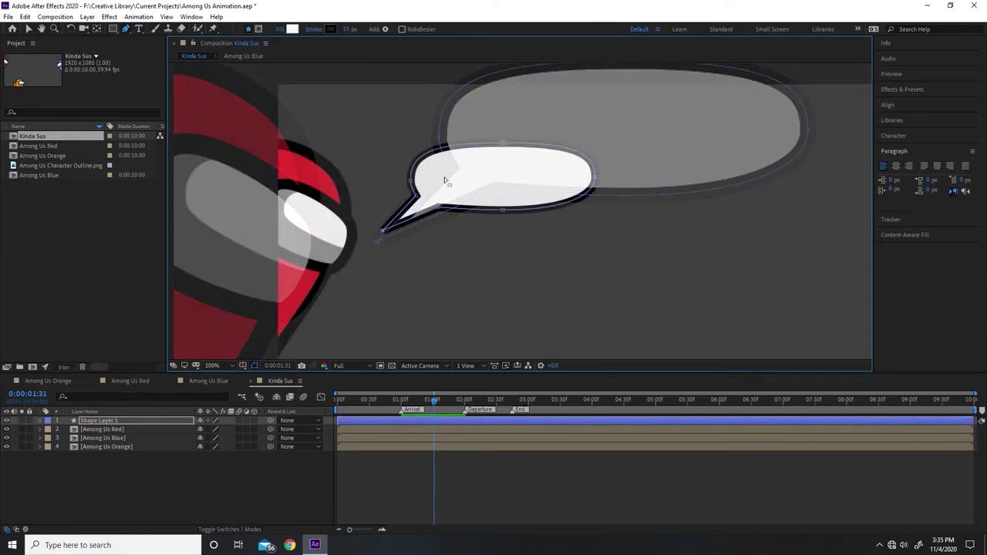
{"action": "key", "text": "ctrl+t"}
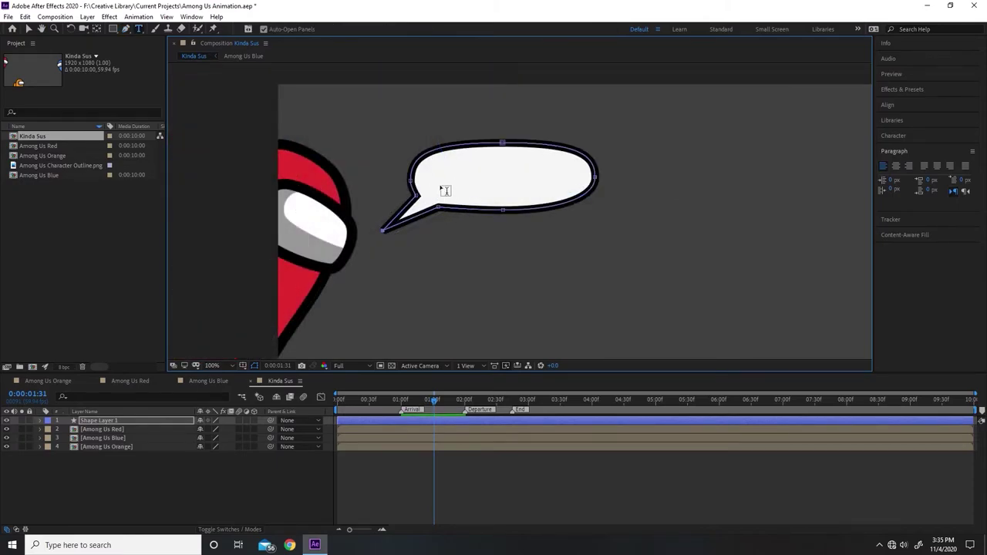
{"action": "left_click", "coordinate": [439, 183]}
{"action": "type", "text": "Kinda sus..."}
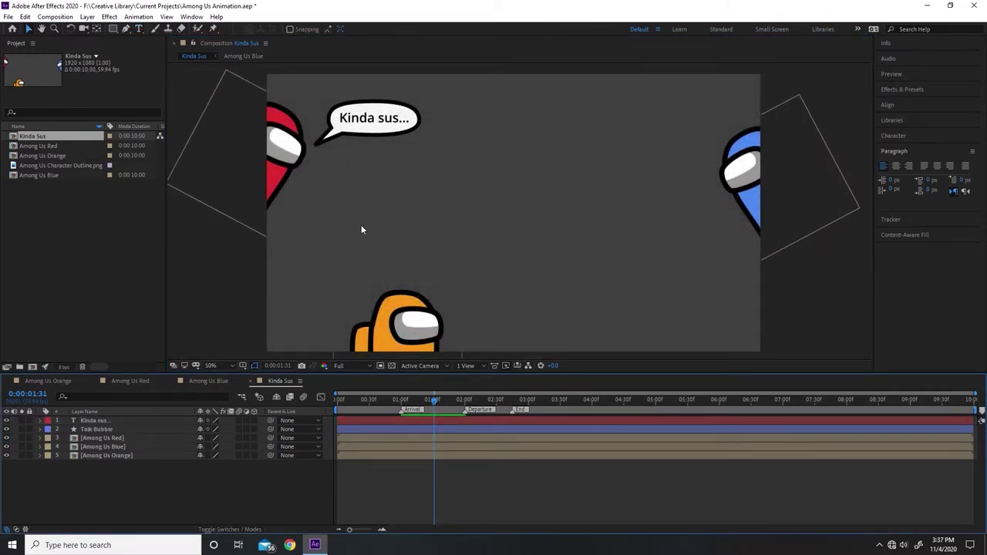
Step: Keyframe opacity on the text and Talk Bubble layers: 0% at 0:30, 100% at 1:00
{"action": "left_click", "coordinate": [121, 421]}
{"action": "left_click", "coordinate": [116, 430], "text": "shift"}
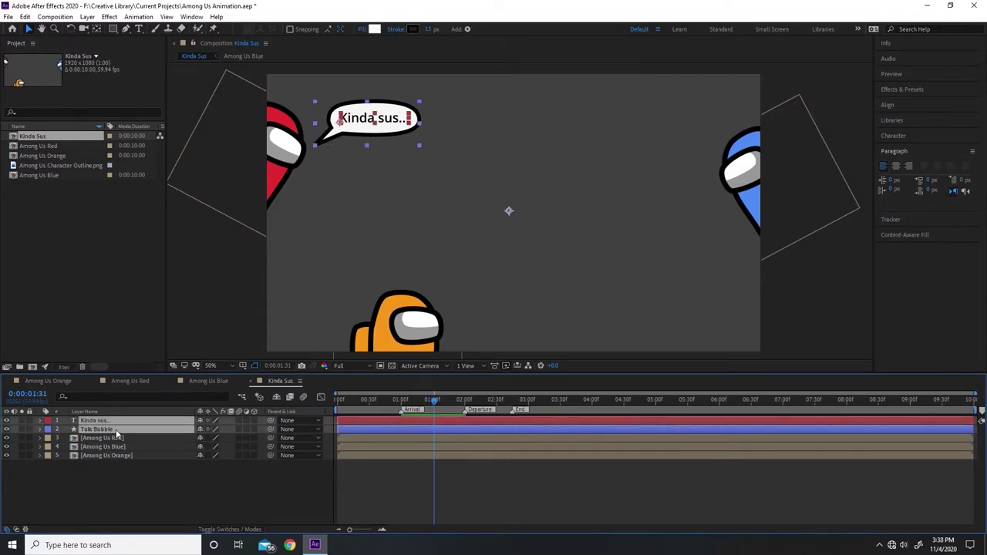
{"action": "key", "text": "t"}
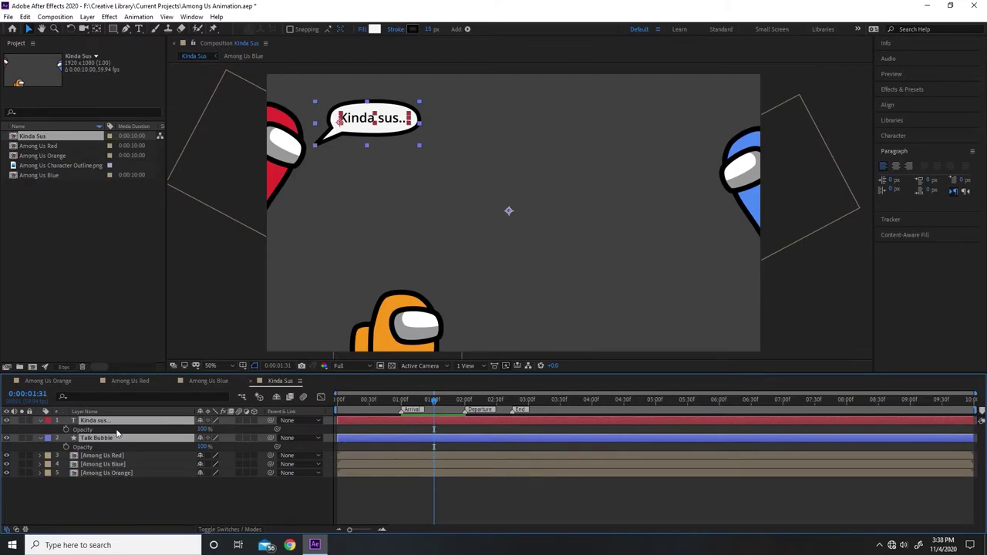
{"action": "left_click_drag", "start_coordinate": [424, 408], "coordinate": [401, 413]}
{"action": "left_click", "coordinate": [66, 429]}
{"action": "left_click_drag", "start_coordinate": [402, 400], "coordinate": [369, 410]}
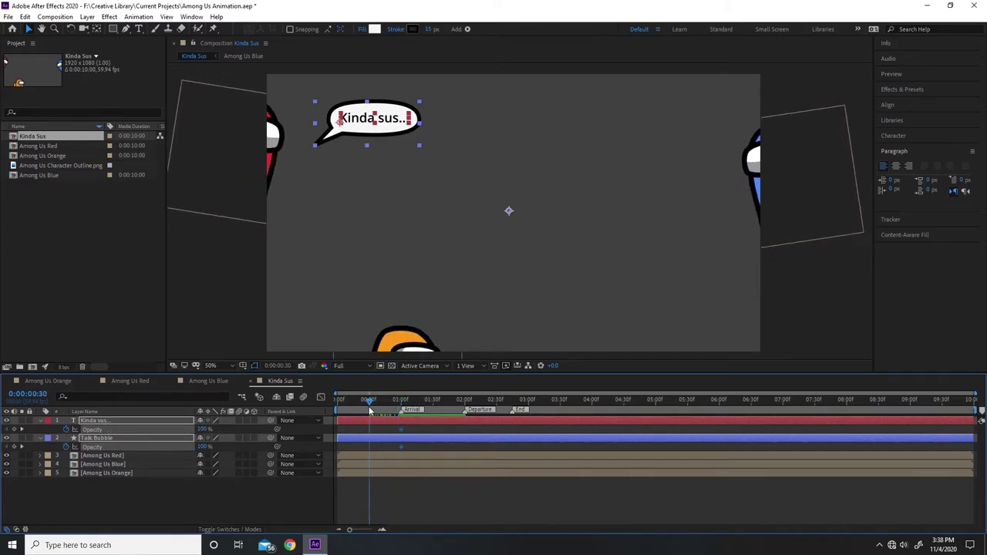
{"action": "left_click_drag", "start_coordinate": [202, 430], "coordinate": [101, 434]}
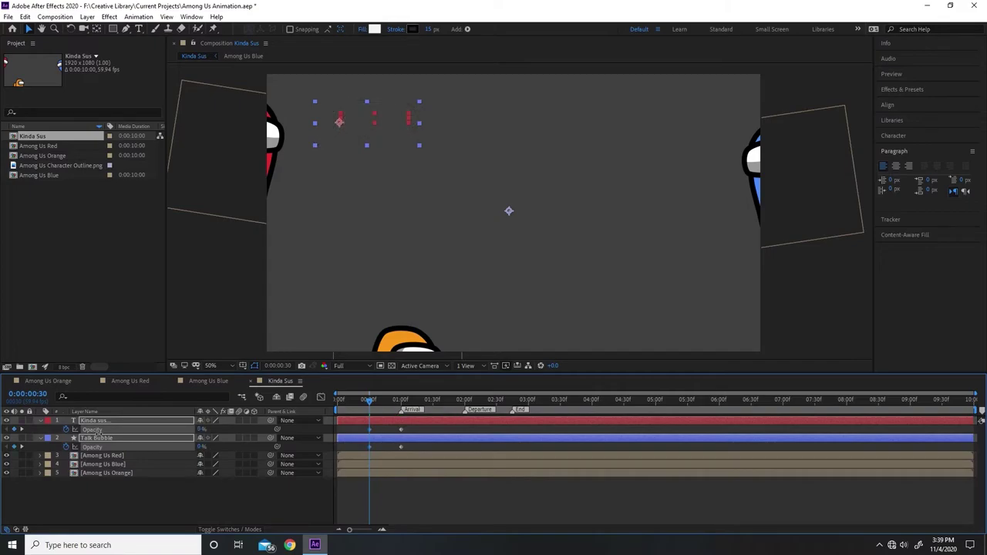
{"action": "left_click_drag", "start_coordinate": [370, 402], "coordinate": [468, 404]}
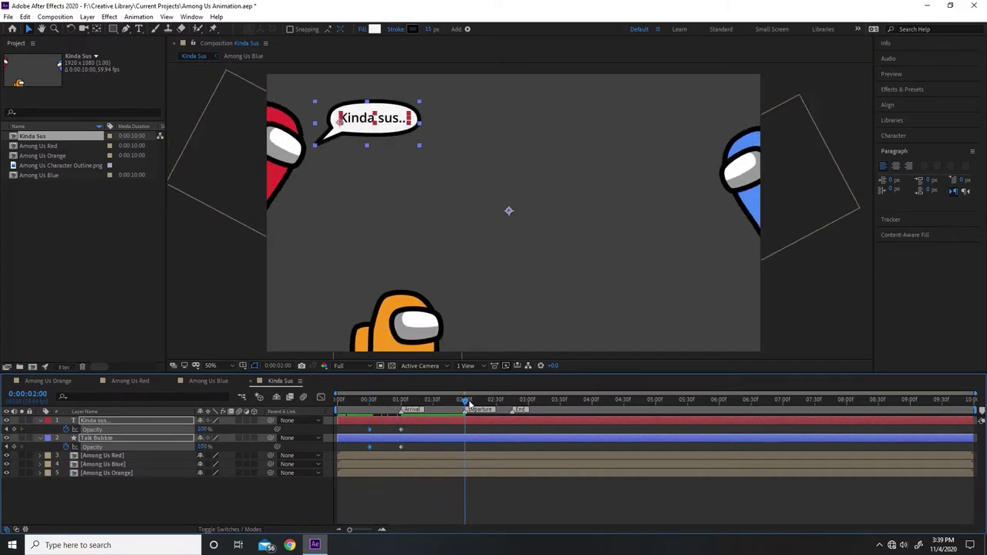
Step: Copy each layer's 0% opacity keyframe to 2:30 so the text and bubble fade out
{"action": "left_click", "coordinate": [409, 430]}
{"action": "left_click", "coordinate": [400, 447]}
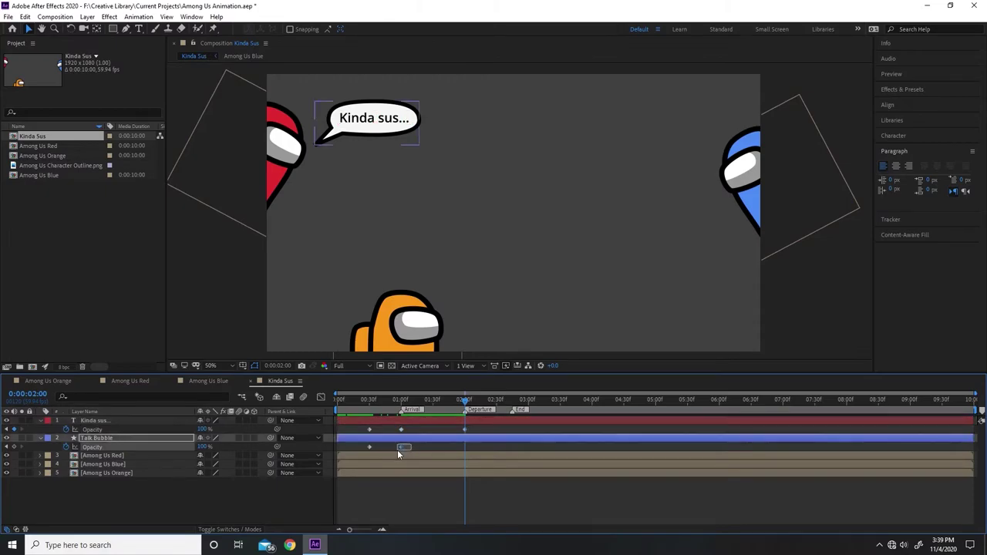
{"action": "left_click_drag", "start_coordinate": [473, 404], "coordinate": [496, 403]}
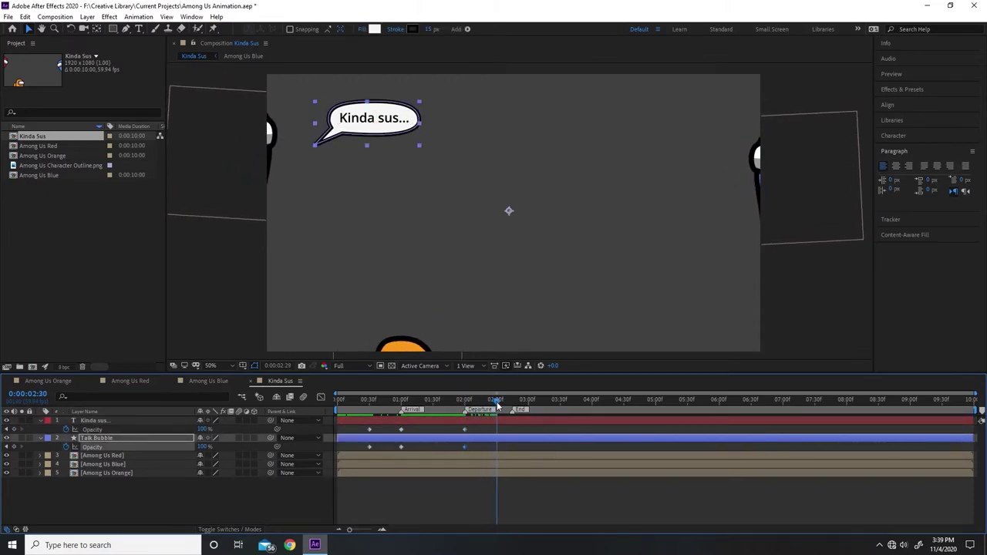
{"action": "left_click", "coordinate": [369, 430]}
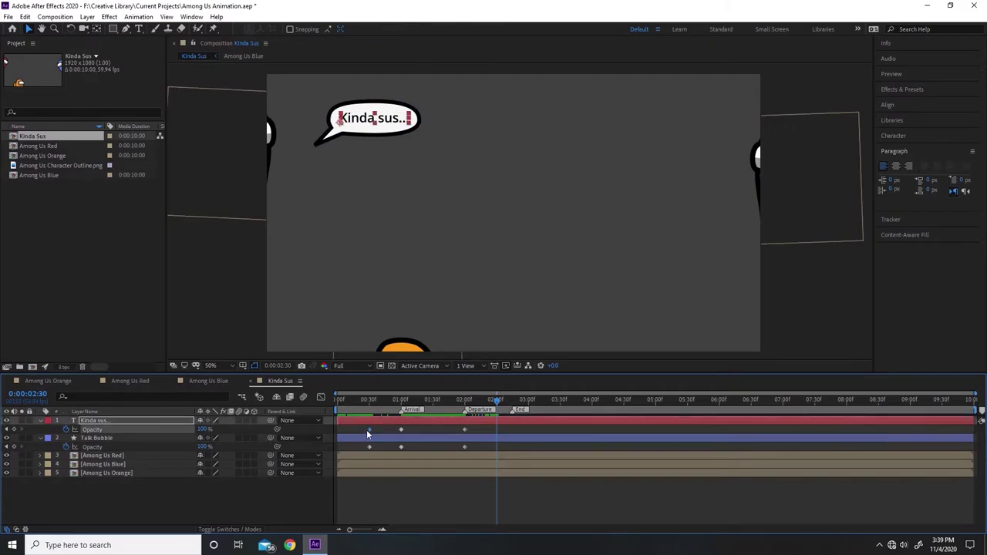
{"action": "key", "text": "ctrl+c"}
{"action": "key", "text": "ctrl+v"}
{"action": "left_click", "coordinate": [369, 447]}
{"action": "key", "text": "ctrl+c"}
{"action": "key", "text": "ctrl+v"}
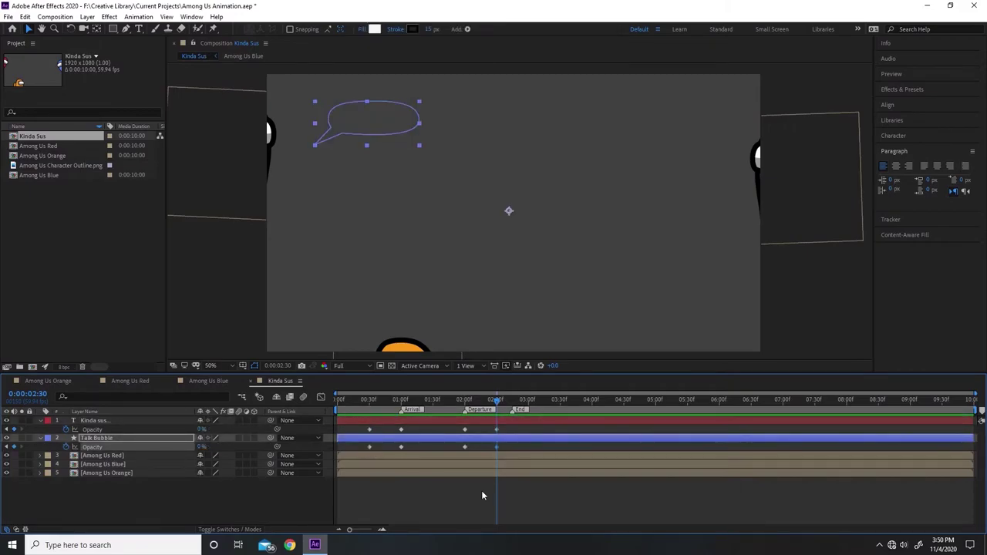
{"action": "left_click_drag", "start_coordinate": [499, 403], "coordinate": [312, 411]}
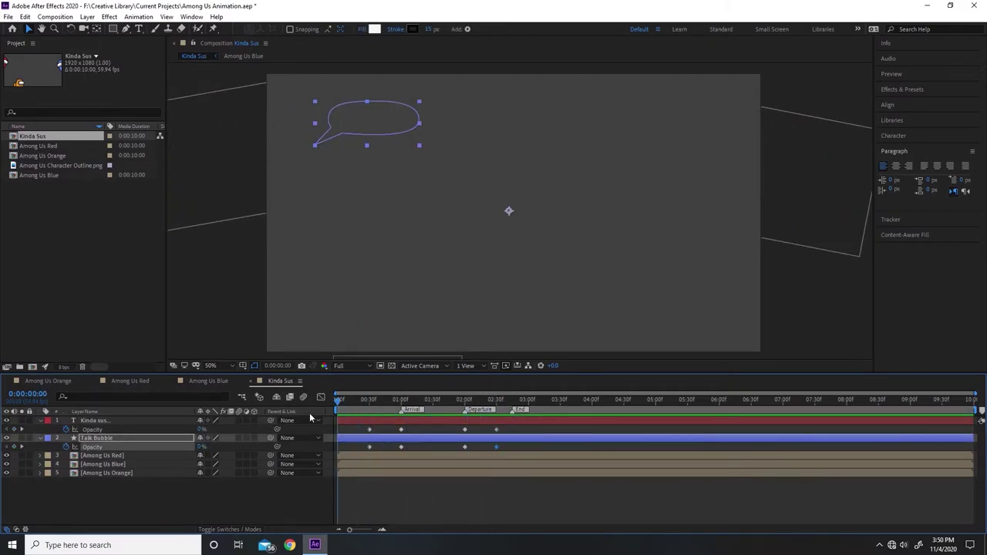
Step: Preview the animation and collapse the text and Talk Bubble opacity properties
{"action": "left_click", "coordinate": [245, 496]}
{"action": "key", "text": "space"}
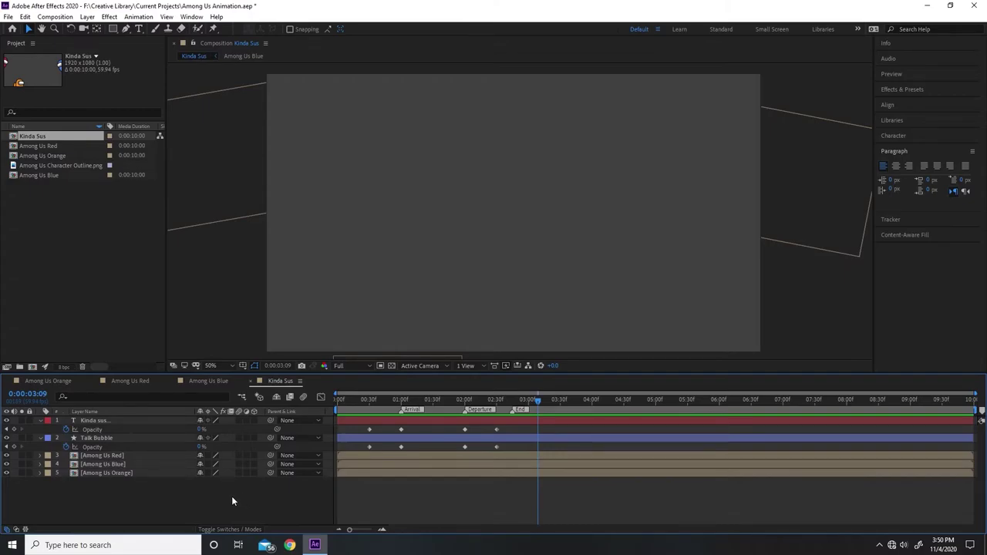
{"action": "left_click", "coordinate": [45, 439]}
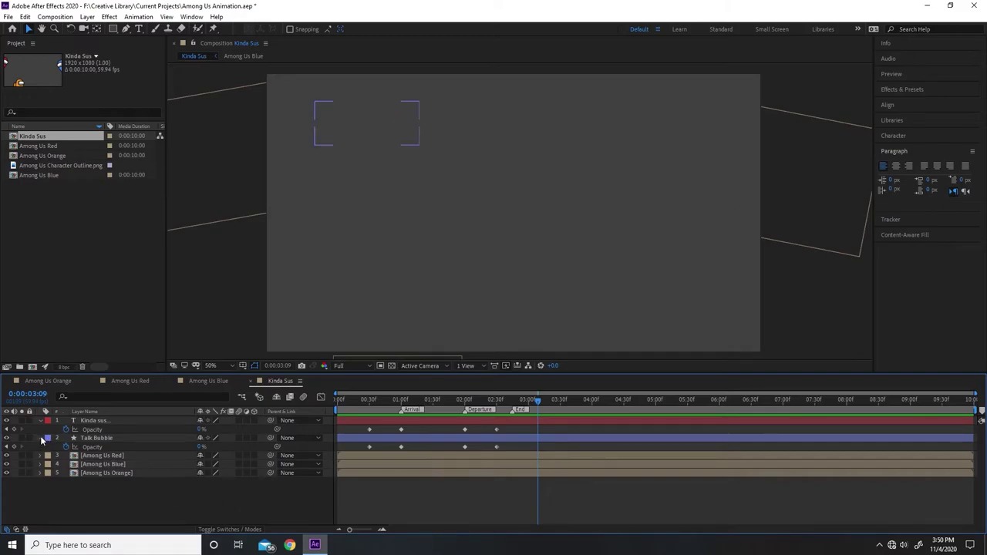
{"action": "left_click", "coordinate": [40, 438]}
{"action": "left_click", "coordinate": [41, 420]}
Step: Select all five layers, reveal their keyframes with U, and marquee-select every keyframe
{"action": "left_click_drag", "start_coordinate": [178, 494], "coordinate": [116, 421]}
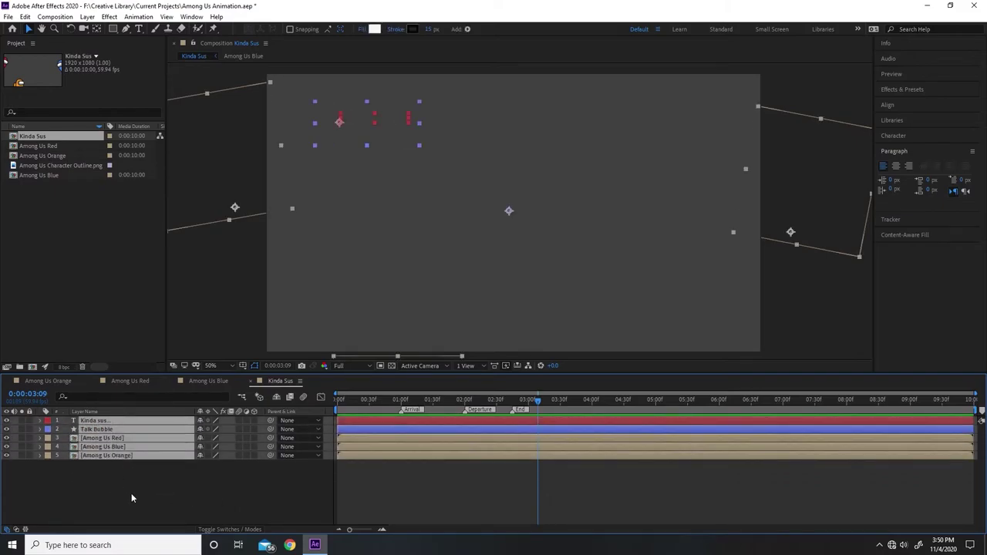
{"action": "key", "text": "u"}
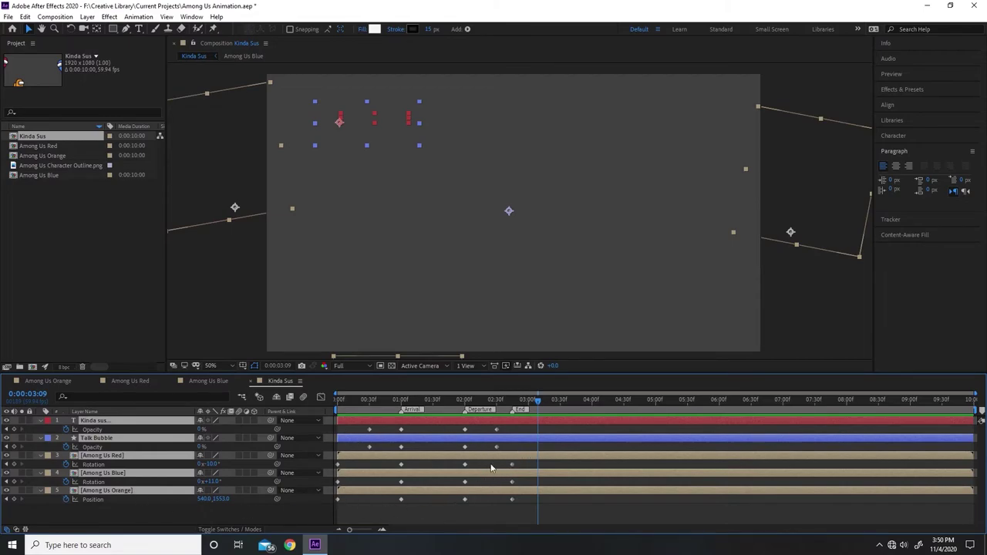
{"action": "left_click_drag", "start_coordinate": [527, 429], "coordinate": [331, 522]}
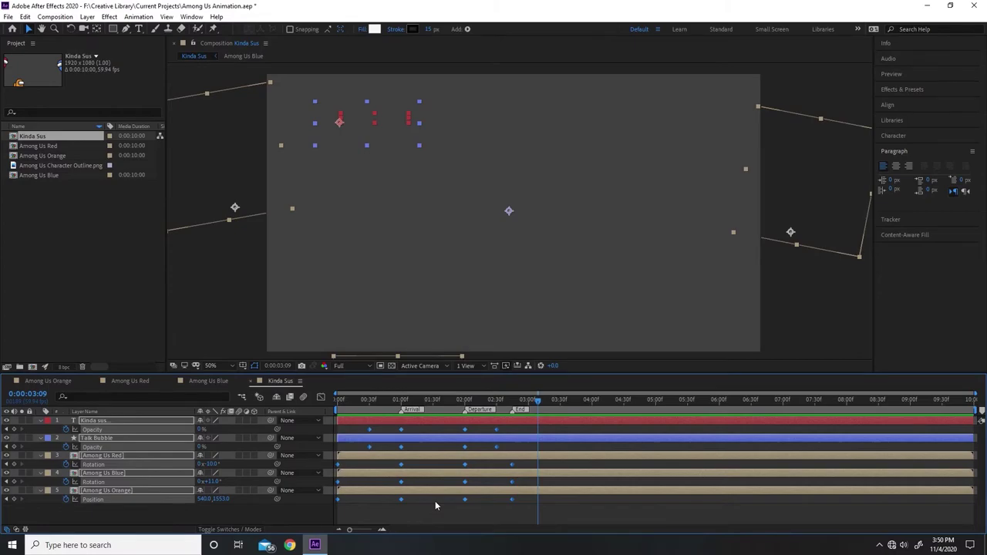
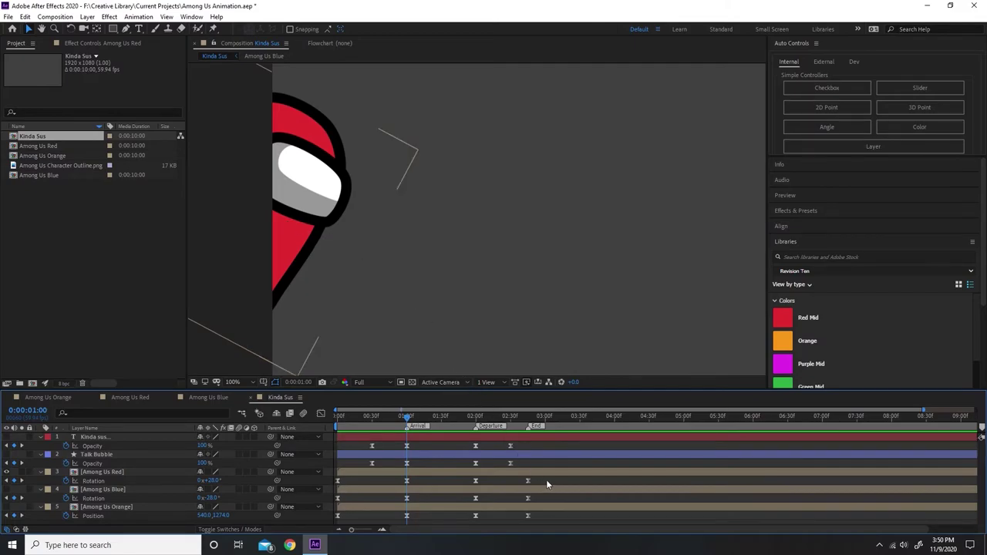
Step: Select the Among Us Red layer's rotation keyframes
{"action": "left_click", "coordinate": [424, 480]}
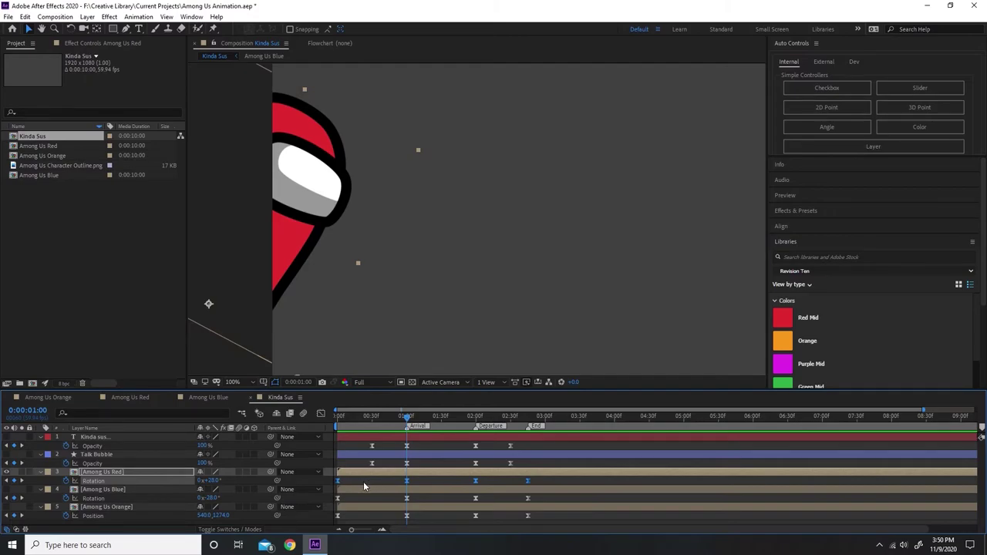
Step: Display Among Us Red's Rotation keyframes as a value curve in the Graph Editor
{"action": "left_click", "coordinate": [321, 415]}
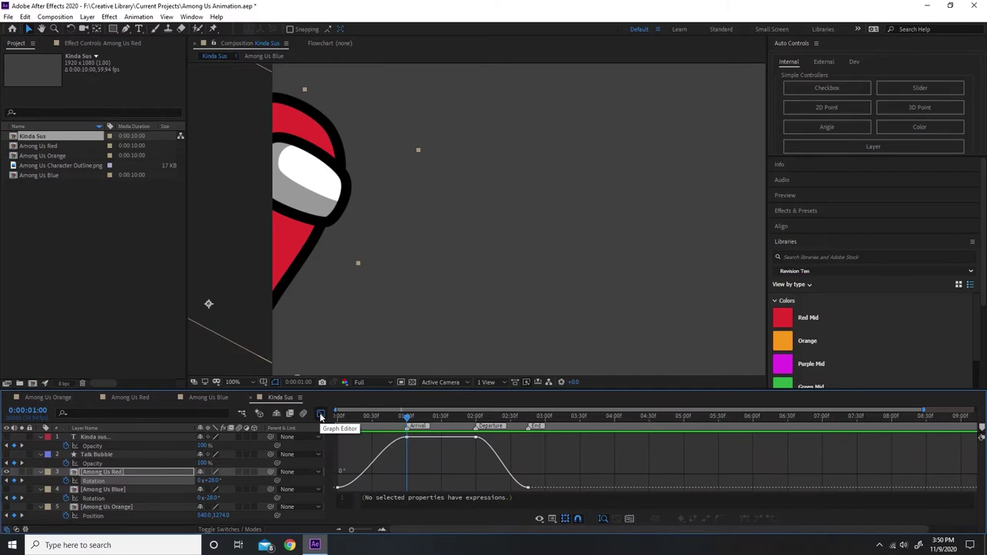
{"action": "right_click", "coordinate": [418, 459]}
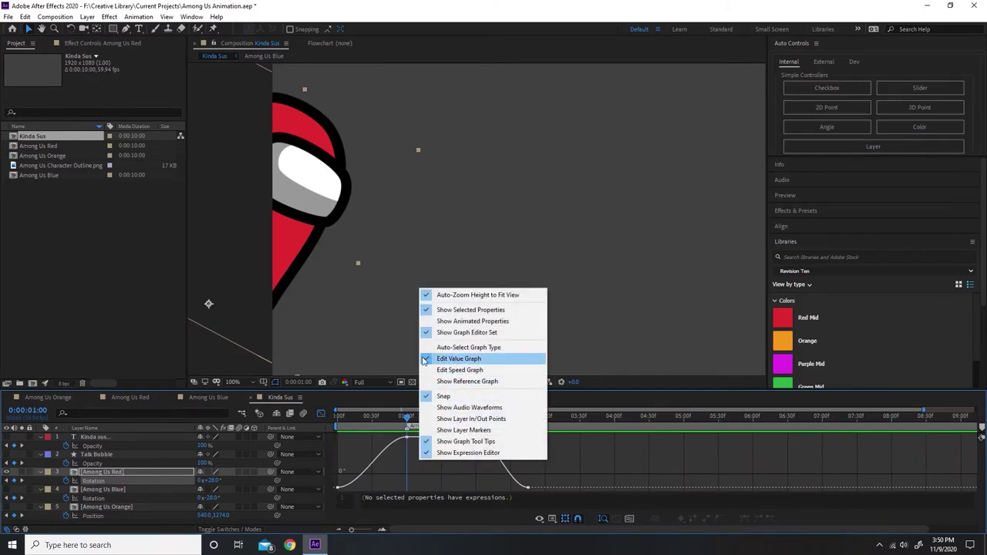
{"action": "left_click", "coordinate": [396, 473]}
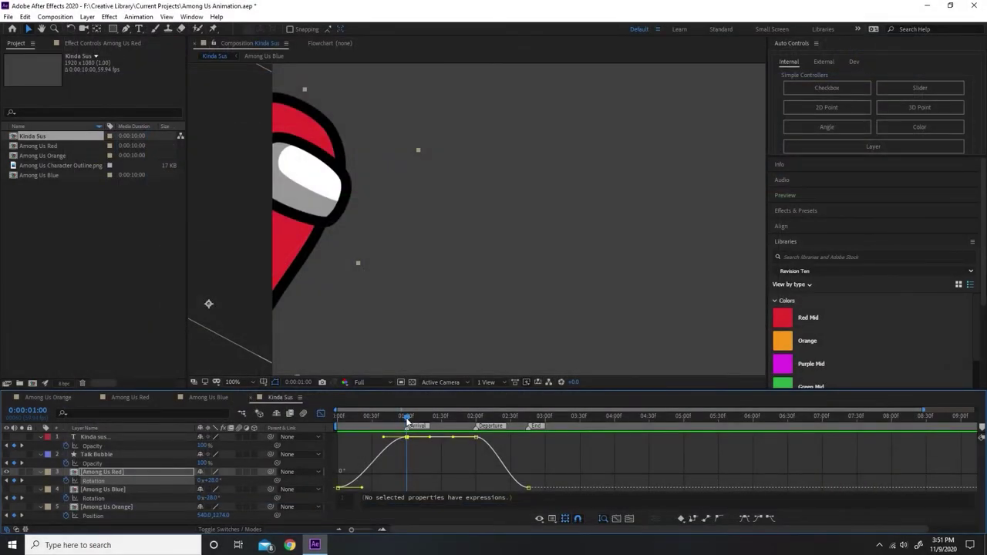
Step: Preview the red swing-in, then lengthen the Bezier easing at the Arrival and Departure keyframes
{"action": "key", "text": "Home"}
{"action": "key", "text": "space"}
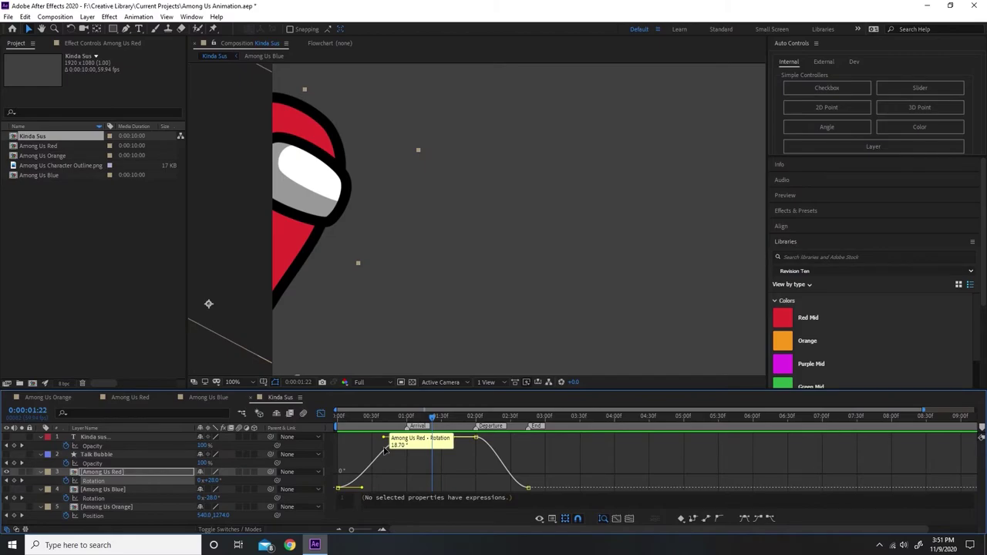
{"action": "left_click_drag", "start_coordinate": [433, 419], "coordinate": [401, 416]}
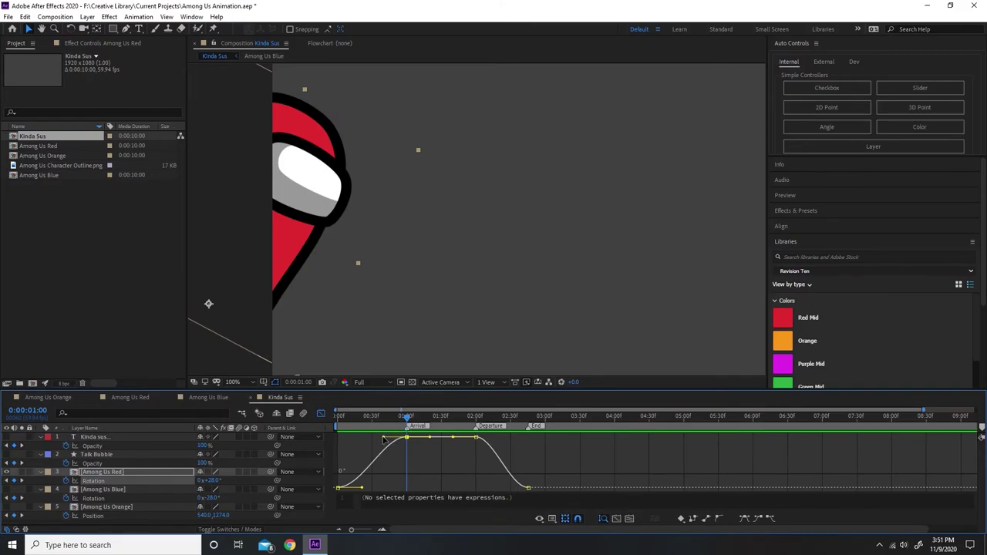
{"action": "left_click_drag", "start_coordinate": [383, 438], "coordinate": [476, 438]}
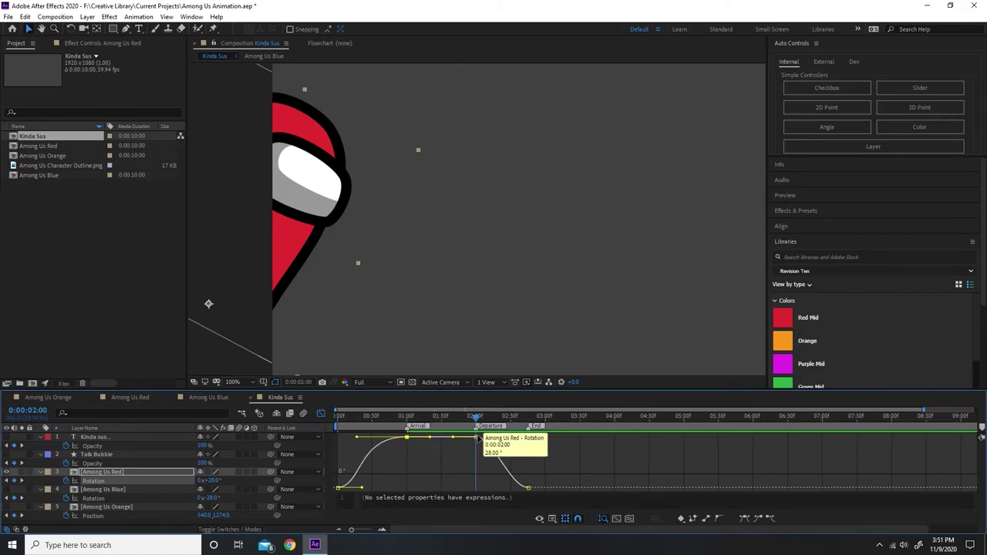
{"action": "left_click", "coordinate": [476, 438]}
{"action": "left_click_drag", "start_coordinate": [492, 438], "coordinate": [337, 471]}
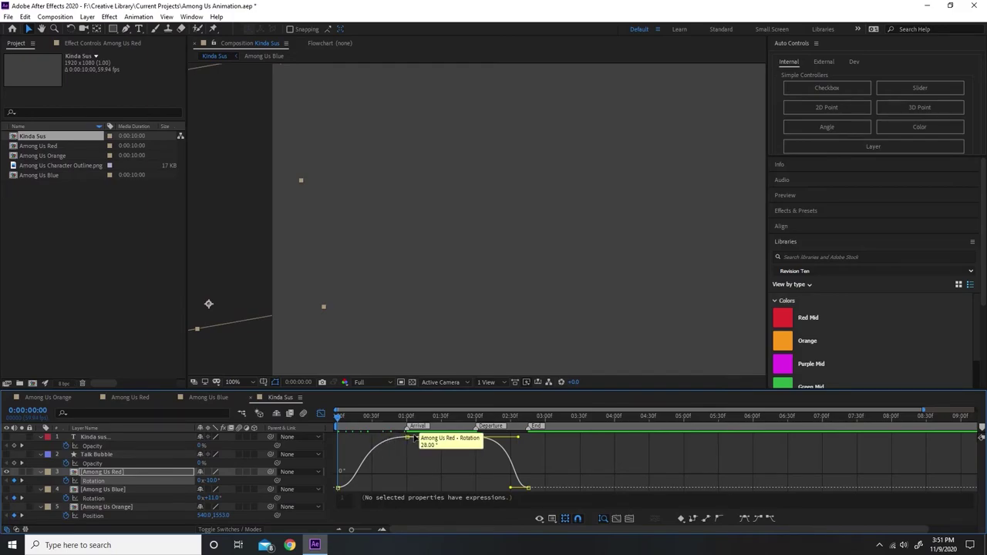
Step: Preview the eased red rotation and exit, then return to the keyframe bars view
{"action": "key", "text": "space"}
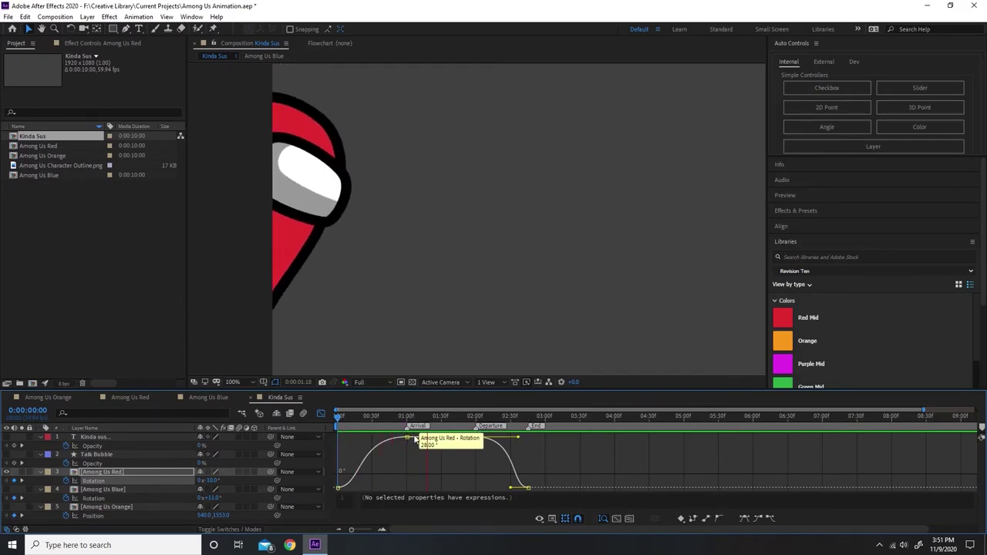
{"action": "left_click_drag", "start_coordinate": [464, 419], "coordinate": [475, 419]}
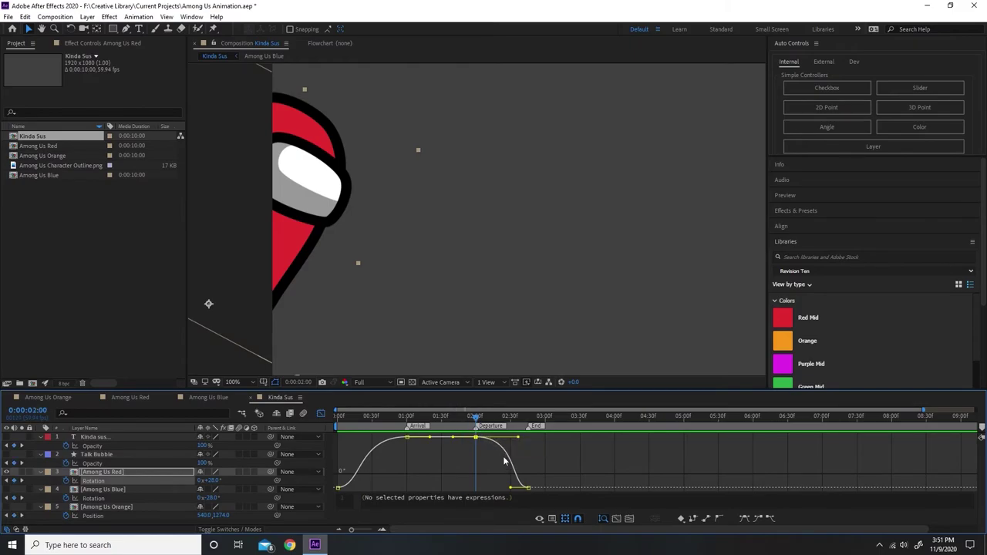
{"action": "key", "text": "space"}
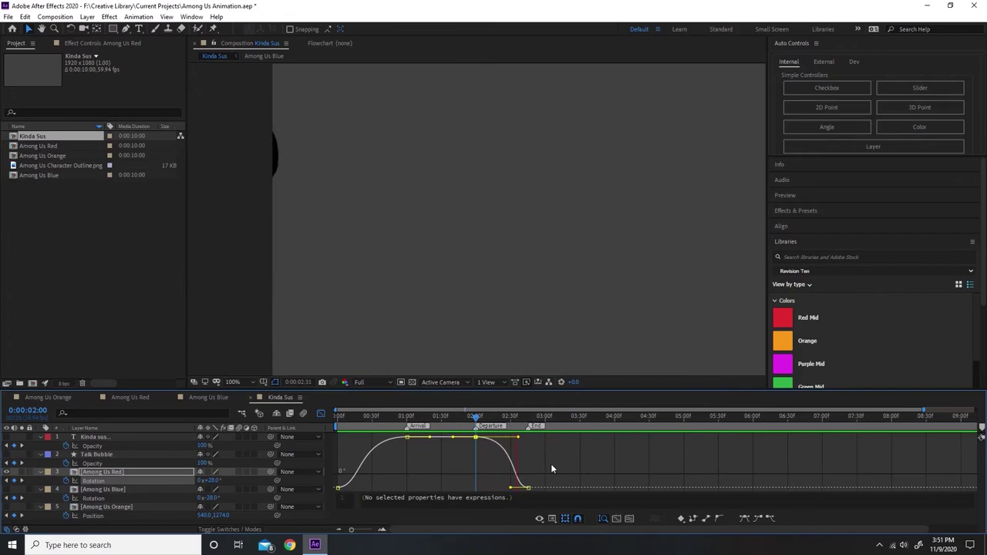
{"action": "key", "text": "Home"}
{"action": "key", "text": "space"}
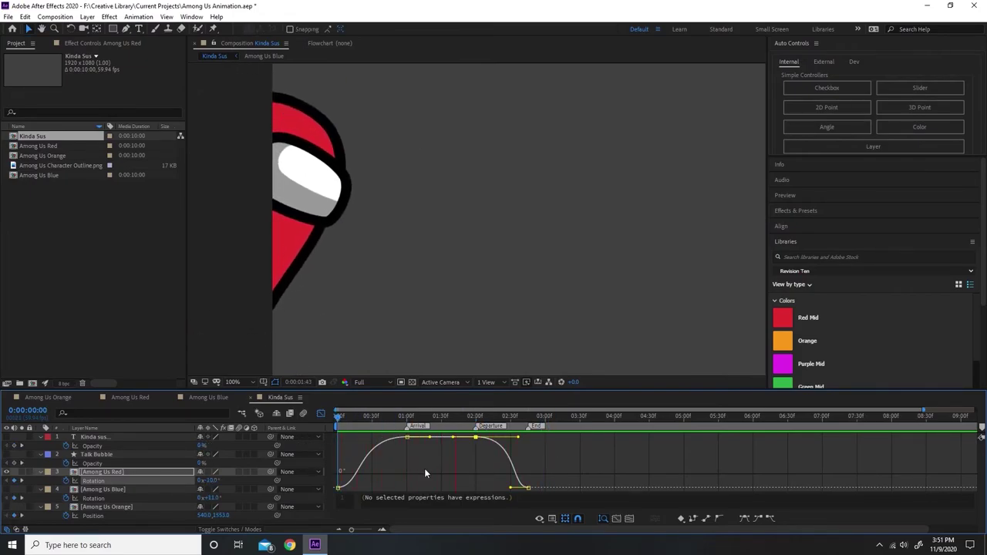
{"action": "key", "text": "space"}
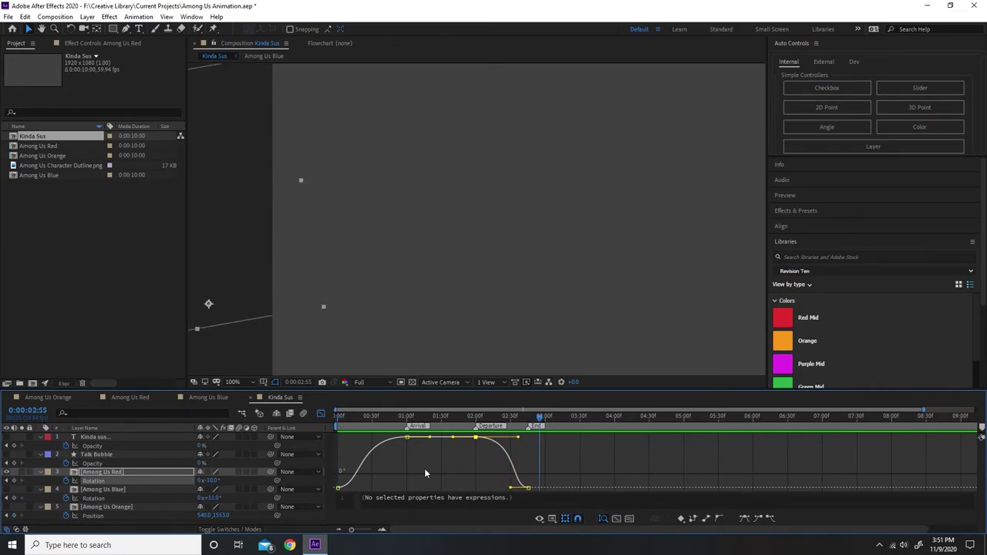
{"action": "key", "text": "j"}
{"action": "key", "text": "j"}
{"action": "key", "text": "j"}
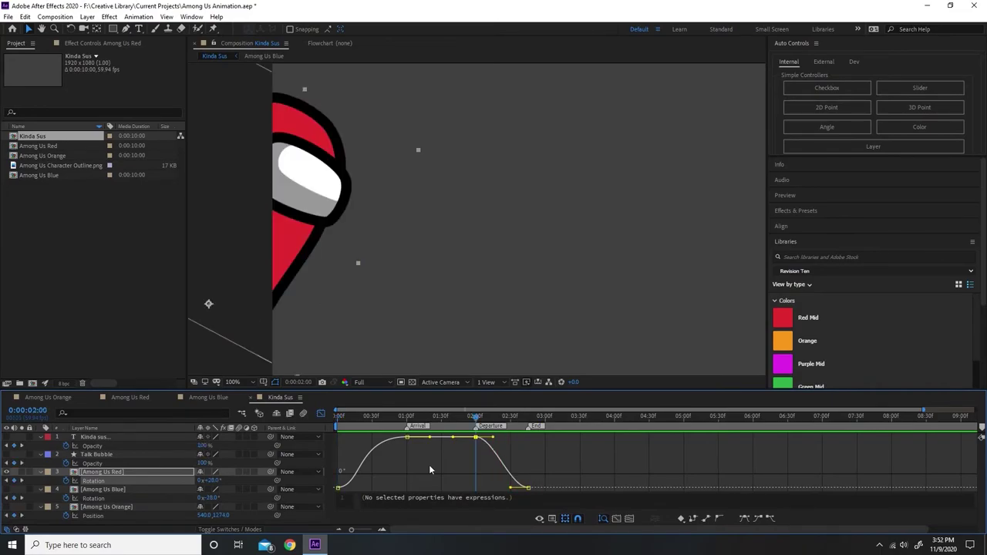
{"action": "left_click", "coordinate": [320, 415]}
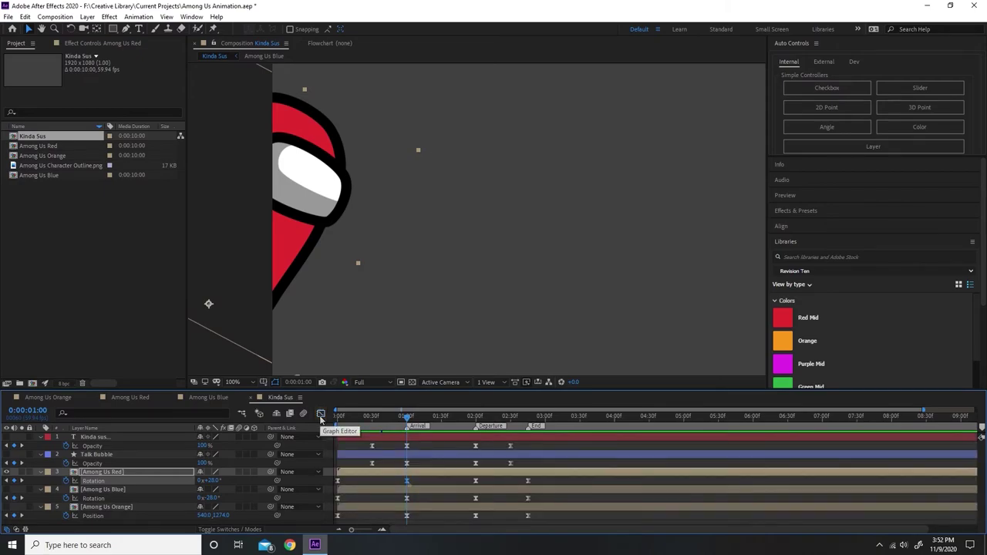
Step: Set 80% incoming influence on the red, blue and orange Arrival keyframes
{"action": "right_click", "coordinate": [407, 481]}
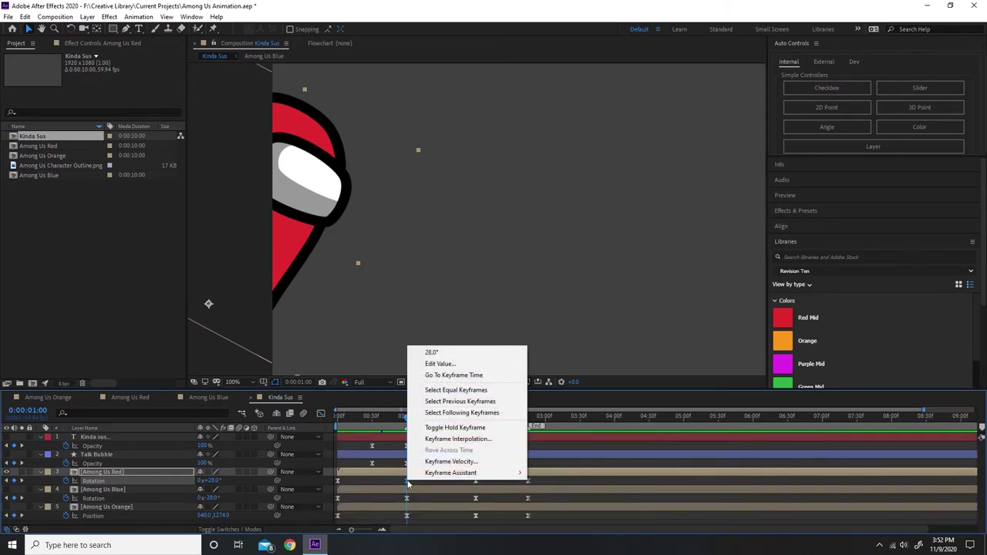
{"action": "left_click", "coordinate": [439, 461]}
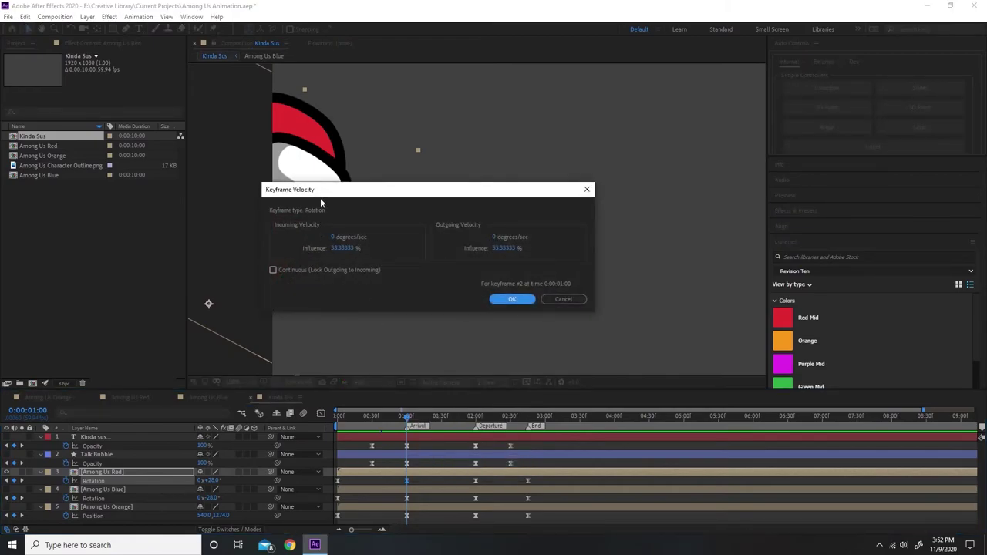
{"action": "left_click_drag", "start_coordinate": [320, 197], "coordinate": [353, 223]}
{"action": "left_click", "coordinate": [385, 274]}
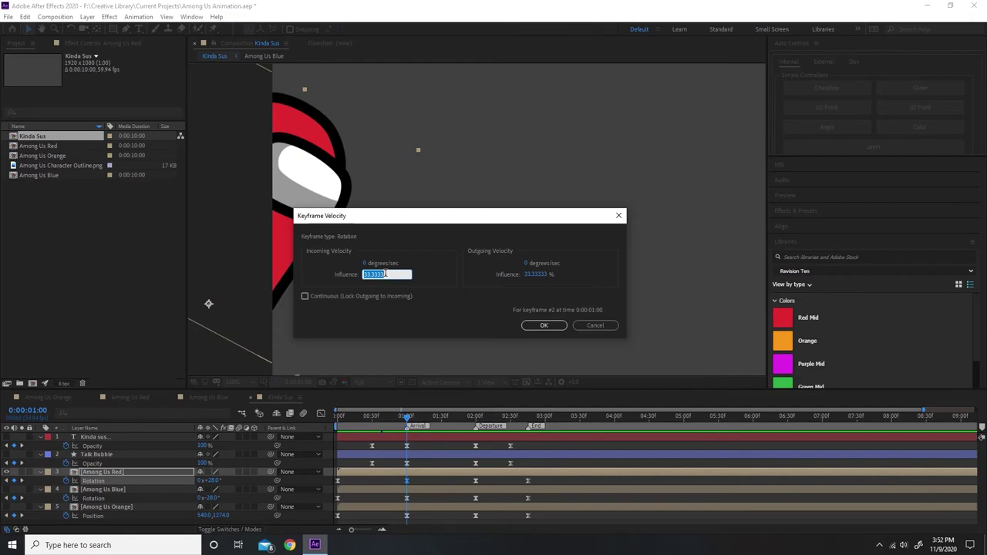
{"action": "key", "text": "Return"}
{"action": "left_click", "coordinate": [407, 498]}
{"action": "key", "text": "ctrl+shift+k"}
{"action": "left_click", "coordinate": [376, 274]}
{"action": "key", "text": "Return"}
{"action": "right_click", "coordinate": [407, 515]}
{"action": "left_click", "coordinate": [440, 498]}
{"action": "left_click", "coordinate": [374, 274]}
{"action": "key", "text": "Return"}
Step: Set 80% outgoing influence on the red, blue and orange Departure keyframes
{"action": "left_click", "coordinate": [475, 480]}
{"action": "right_click", "coordinate": [475, 480]}
{"action": "left_click", "coordinate": [508, 463]}
{"action": "left_click", "coordinate": [538, 274]}
{"action": "type", "text": "80"}
{"action": "key", "text": "Return"}
{"action": "left_click", "coordinate": [475, 498]}
{"action": "key", "text": "ctrl+shift+k"}
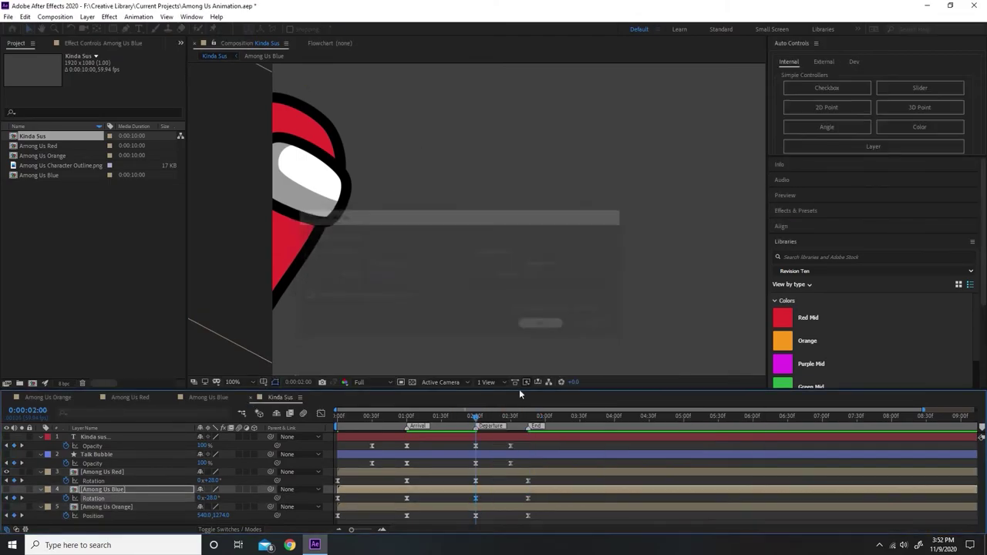
{"action": "key", "text": "Return"}
{"action": "right_click", "coordinate": [475, 515]}
{"action": "left_click", "coordinate": [508, 497]}
{"action": "left_click", "coordinate": [538, 274]}
{"action": "type", "text": "80"}
{"action": "key", "text": "Return"}
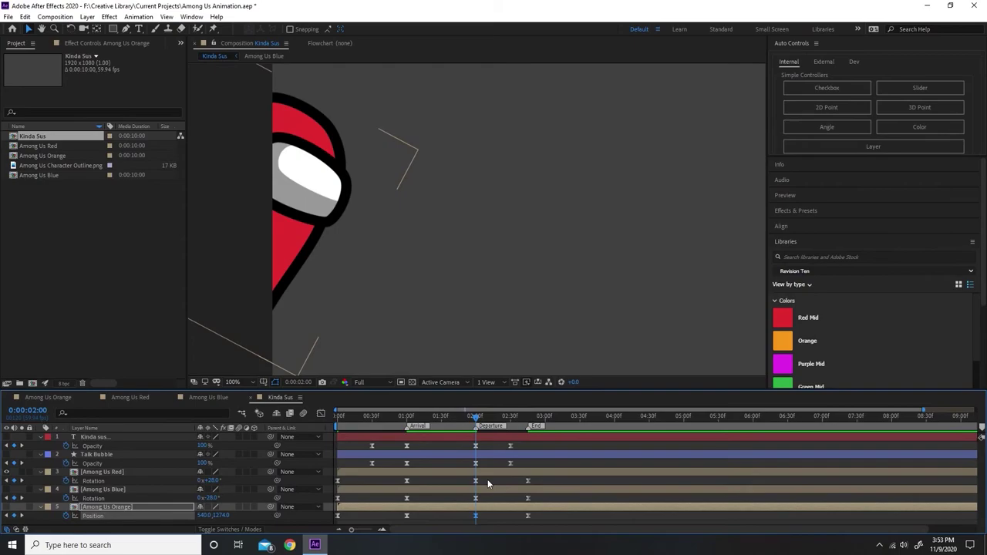
Step: Select the Kinda sus..., Talk Bubble, Red, Blue and Orange layers
{"action": "left_click", "coordinate": [108, 472]}
{"action": "left_click", "coordinate": [120, 491]}
{"action": "left_click", "coordinate": [121, 508]}
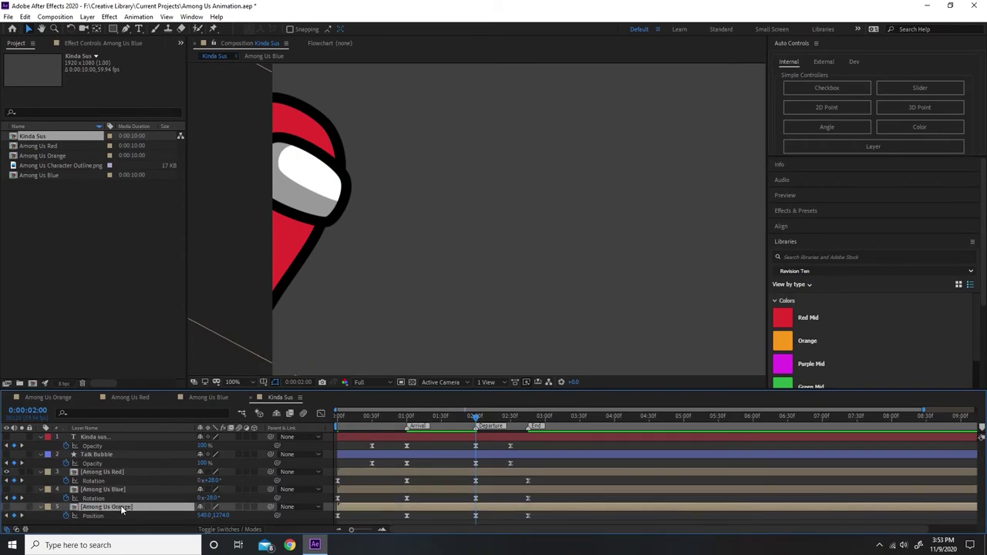
{"action": "left_click", "coordinate": [96, 454]}
{"action": "left_click", "coordinate": [104, 436]}
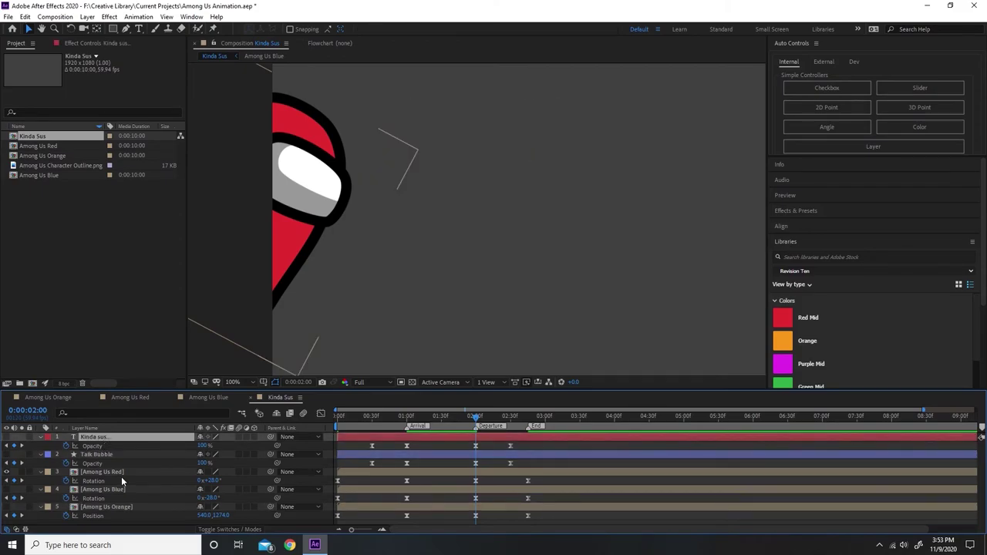
{"action": "left_click", "coordinate": [101, 455], "text": "ctrl"}
{"action": "left_click", "coordinate": [105, 490], "text": "ctrl"}
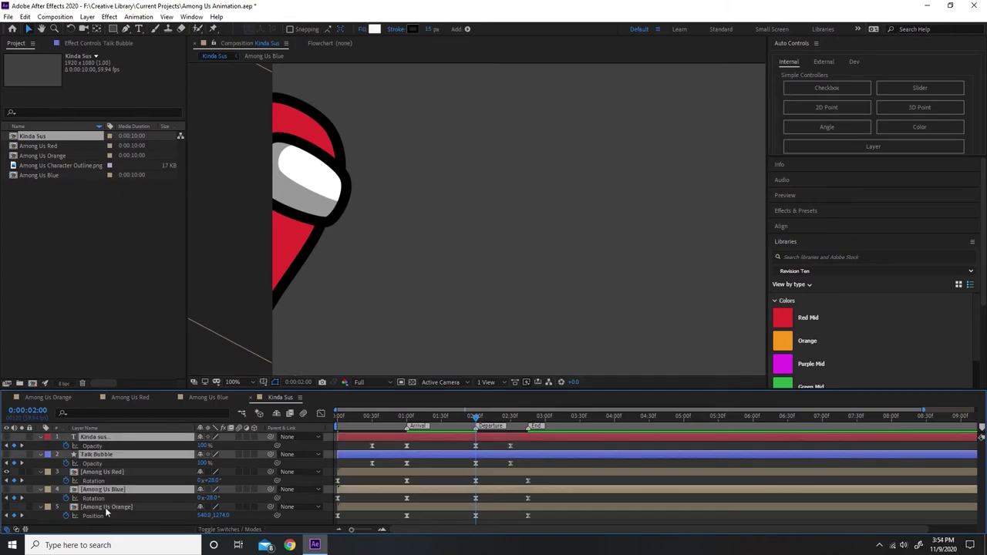
{"action": "left_click", "coordinate": [105, 506], "text": "ctrl"}
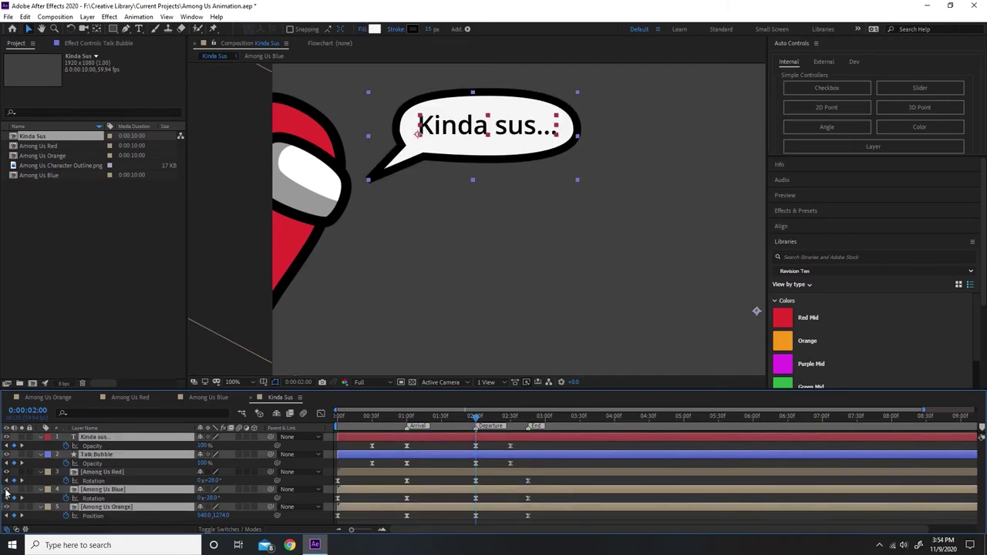
Step: Zoom the viewer to 50% and preview from the start, stopping at 0:00:01:35
{"action": "key", "text": "comma"}
{"action": "key", "text": "comma"}
{"action": "key", "text": "Home"}
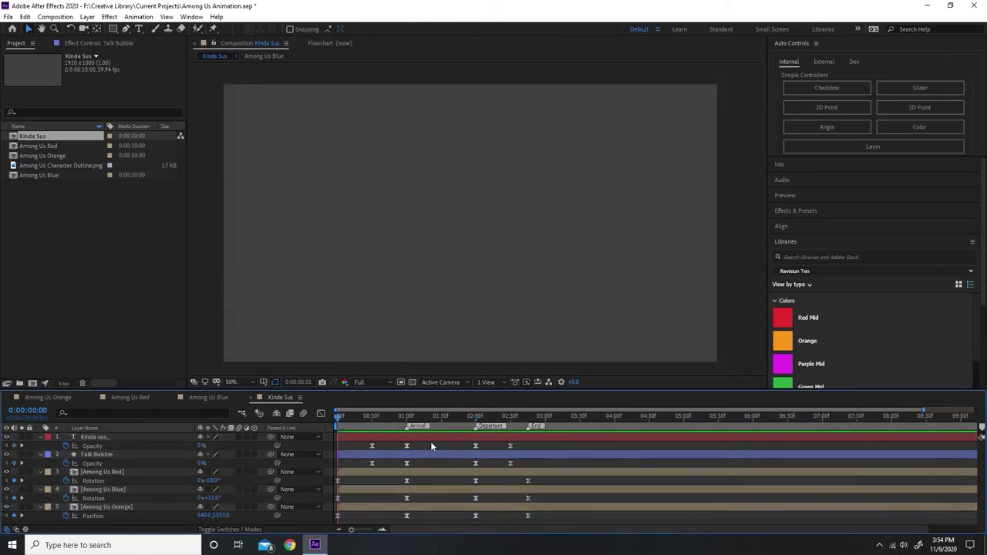
{"action": "key", "text": "space"}
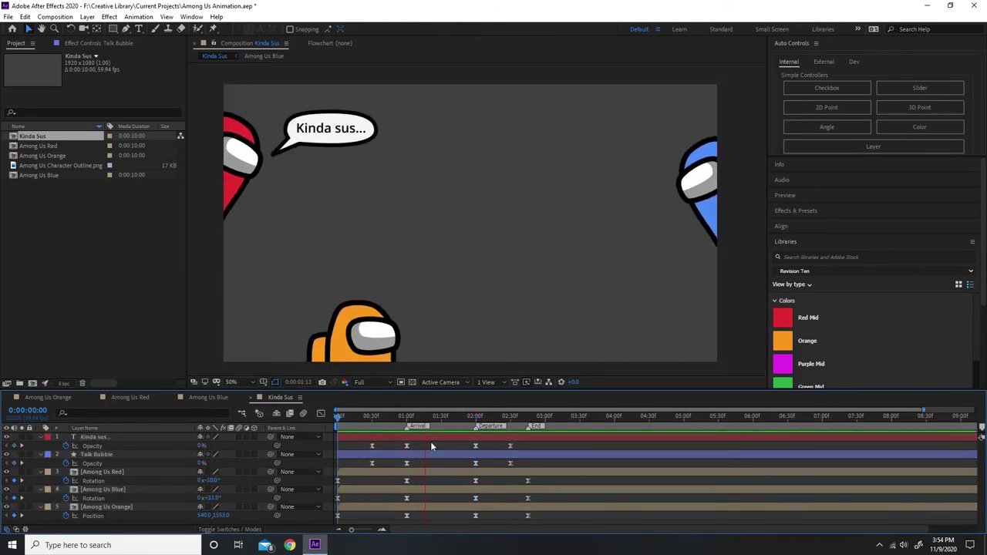
{"action": "left_click", "coordinate": [531, 425]}
{"action": "left_click_drag", "start_coordinate": [531, 426], "coordinate": [446, 428]}
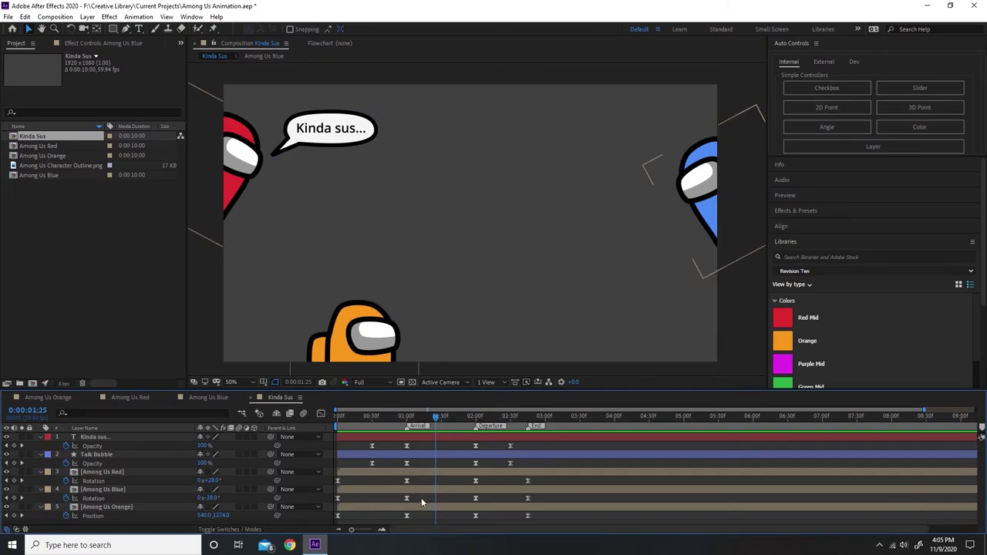
Step: Shift the blue Rotation and orange Position keyframes a few frames later than red's
{"action": "left_click_drag", "start_coordinate": [426, 506], "coordinate": [338, 499]}
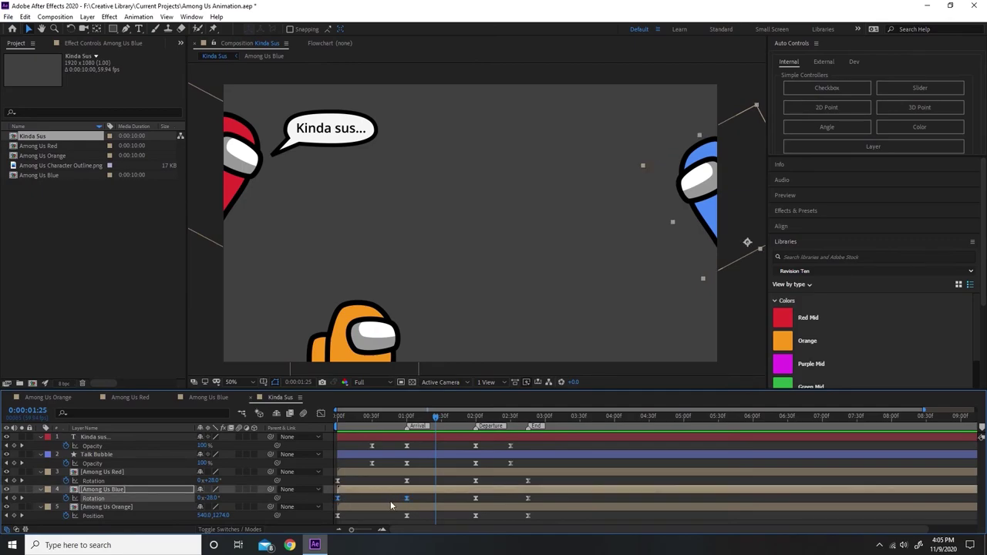
{"action": "left_click_drag", "start_coordinate": [409, 503], "coordinate": [332, 527]}
{"action": "left_click_drag", "start_coordinate": [409, 519], "coordinate": [420, 519]}
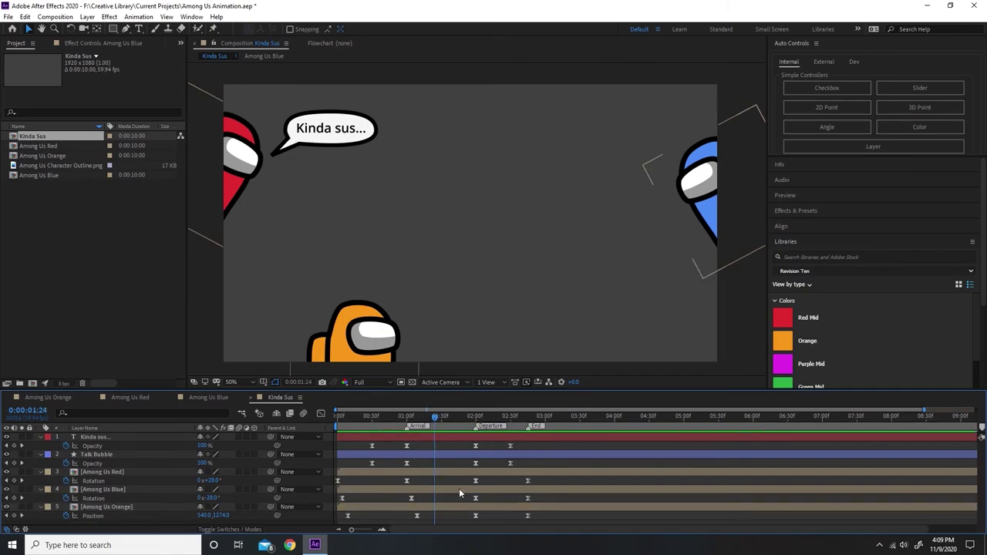
{"action": "left_click", "coordinate": [476, 506]}
{"action": "left_click", "coordinate": [476, 499]}
{"action": "left_click_drag", "start_coordinate": [477, 500], "coordinate": [479, 497]}
Step: Preview the retimed crewmate animation from the start
{"action": "key", "text": "space"}
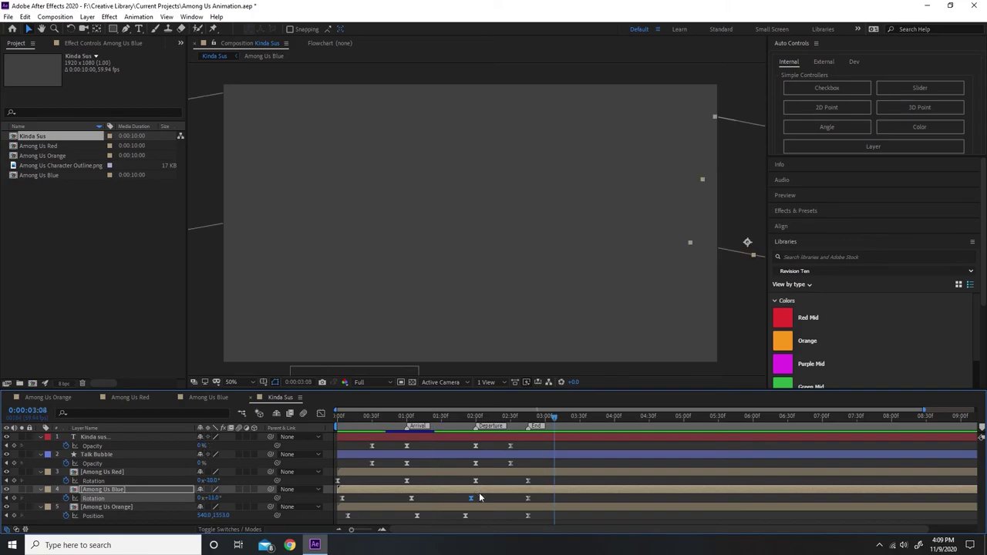
{"action": "left_click_drag", "start_coordinate": [540, 417], "coordinate": [373, 417]}
{"action": "key", "text": "Home"}
{"action": "key", "text": "space"}
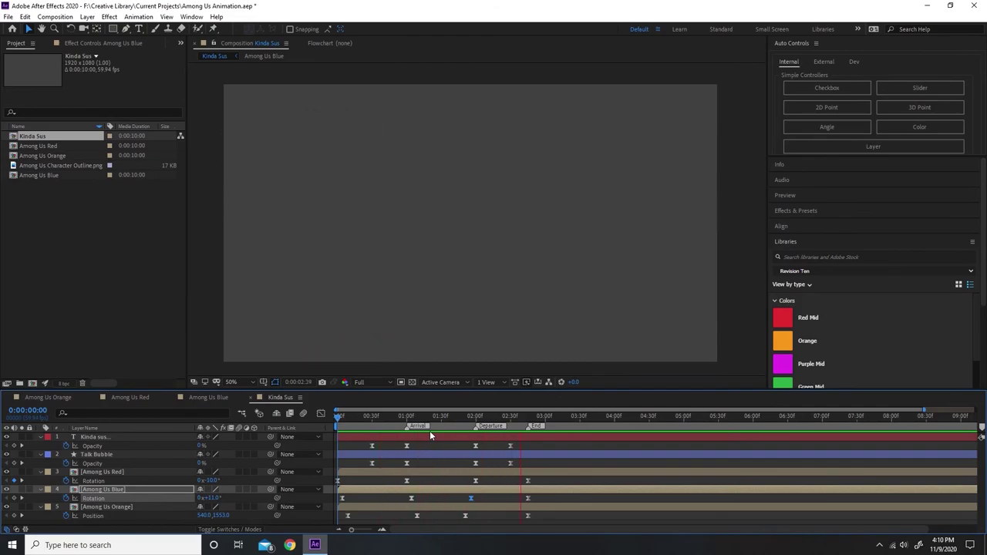
{"action": "key", "text": "space"}
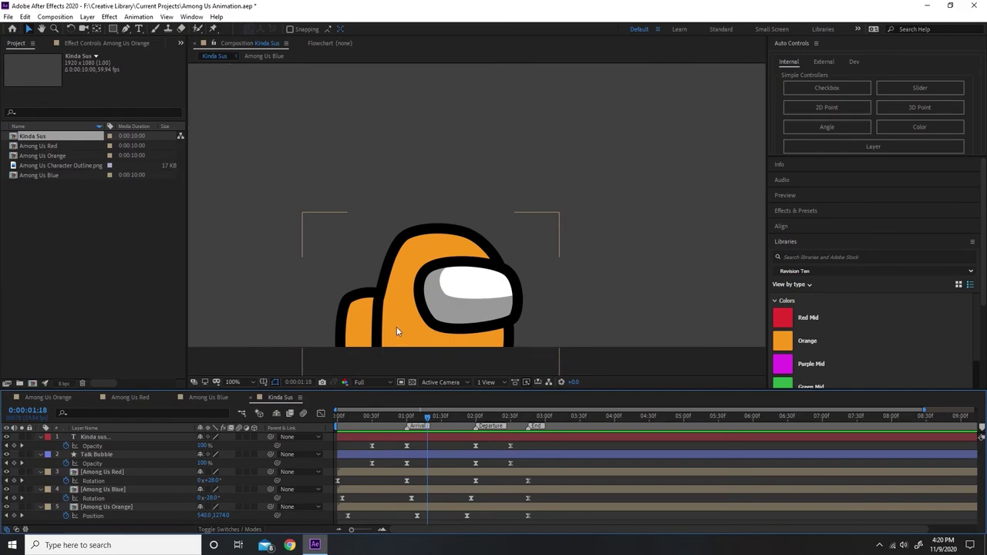
Step: Add a wiggle(50,2) expression to Among Us Orange's Position
{"action": "left_click", "coordinate": [67, 516], "text": "alt"}
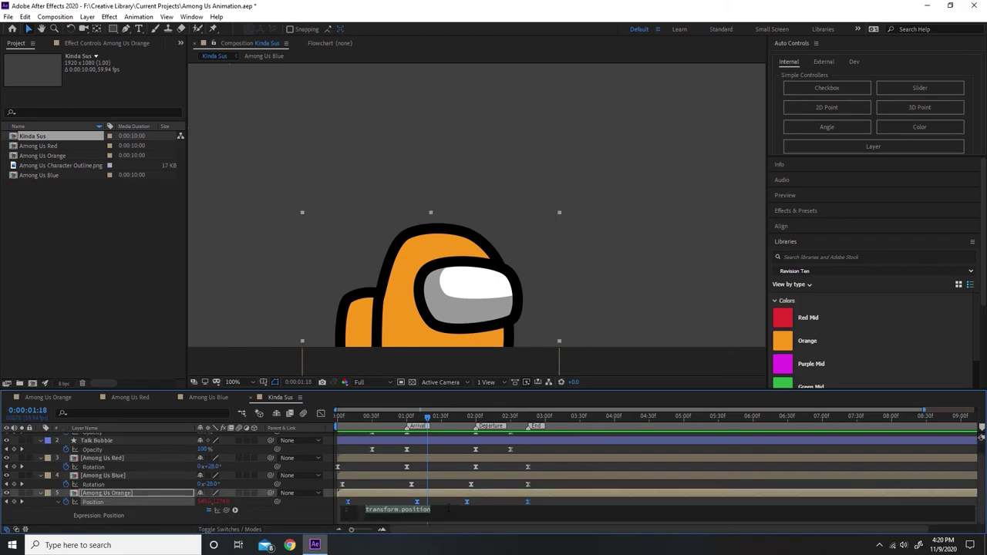
{"action": "type", "text": "wiggle()"}
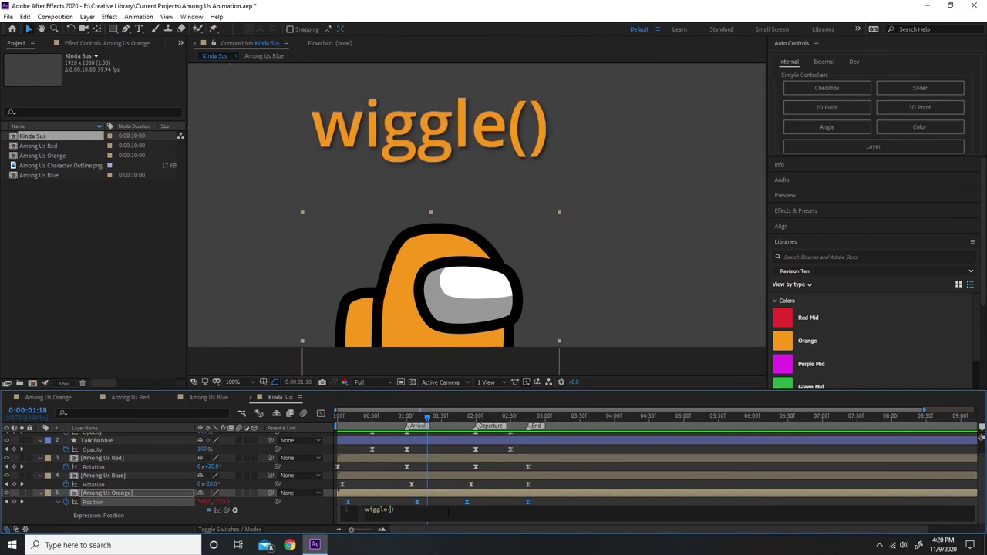
{"action": "type", "text": "50,2"}
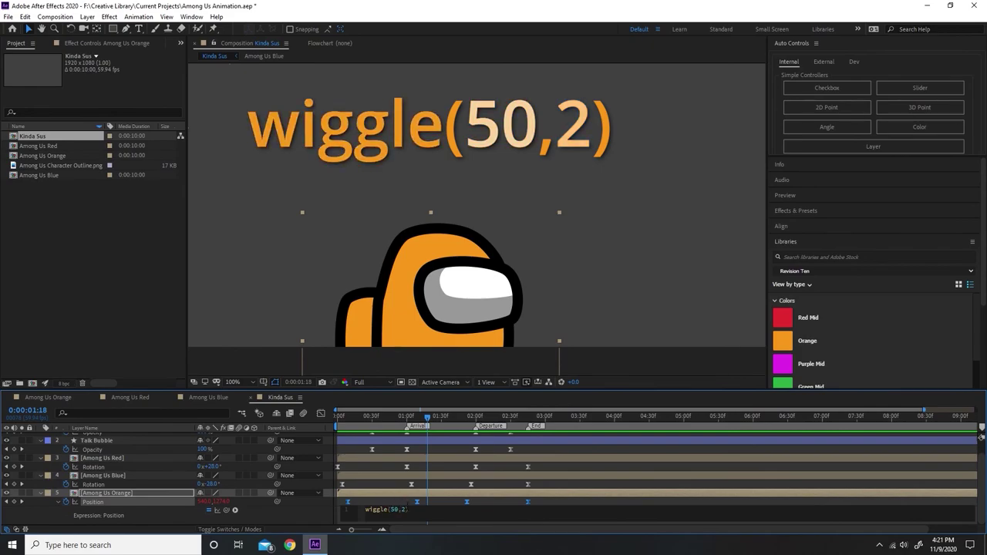
{"action": "left_click", "coordinate": [434, 481]}
Step: Preview the jittering orange crewmate, replaying from the start
{"action": "key", "text": "space"}
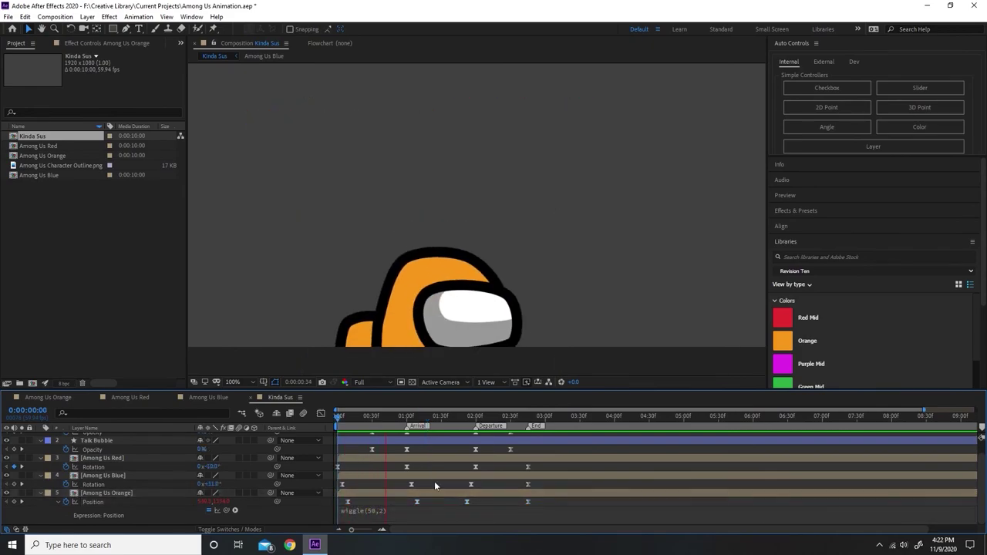
{"action": "key", "text": "space"}
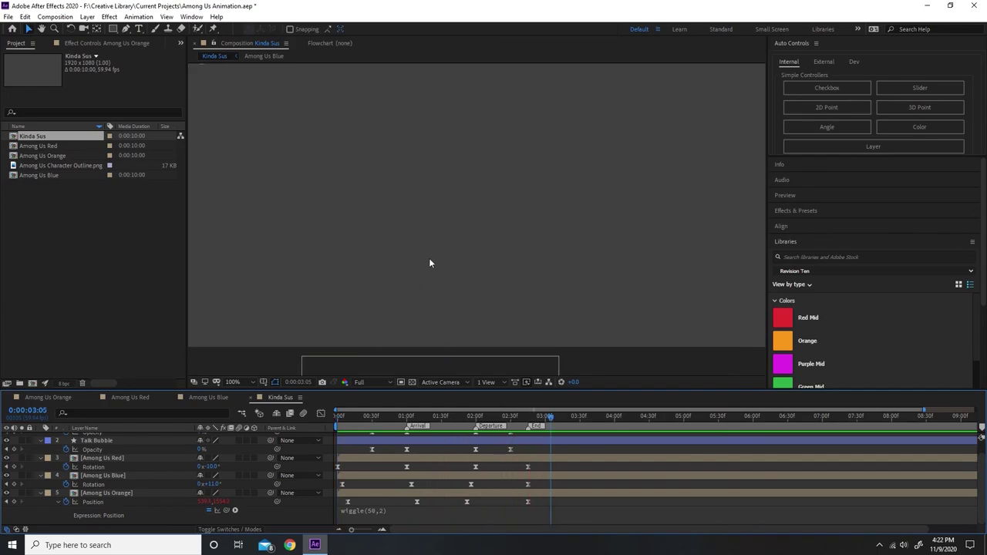
{"action": "left_click_drag", "start_coordinate": [434, 423], "coordinate": [301, 434]}
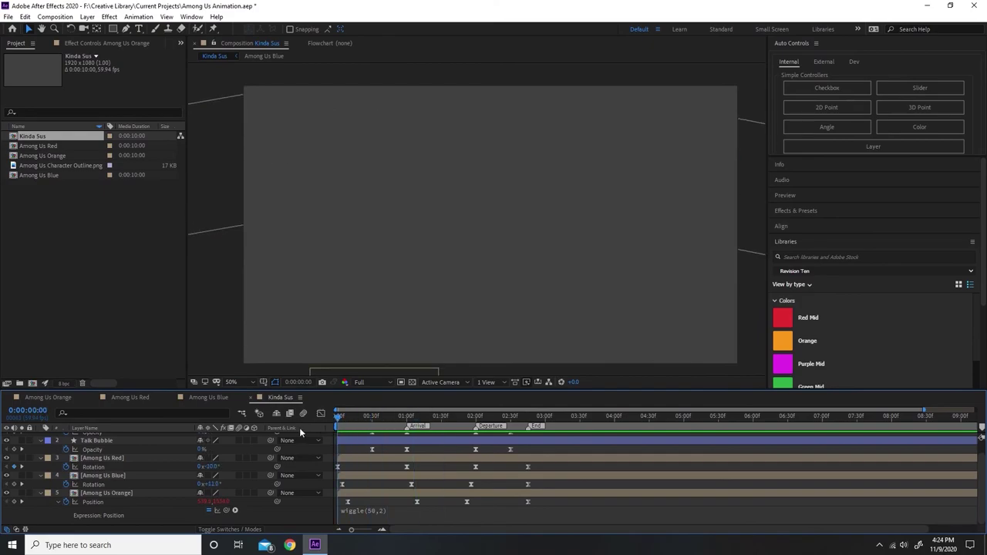
{"action": "key", "text": "space"}
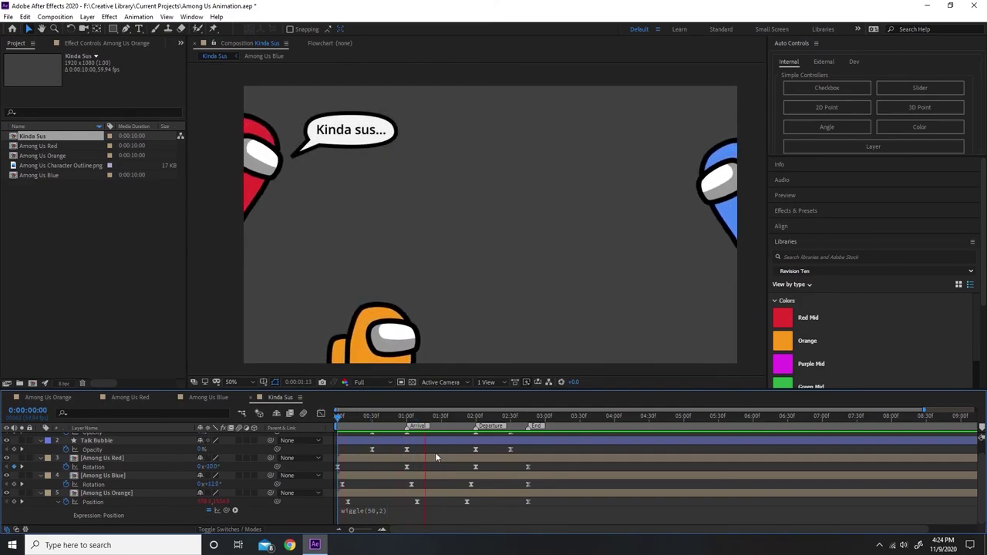